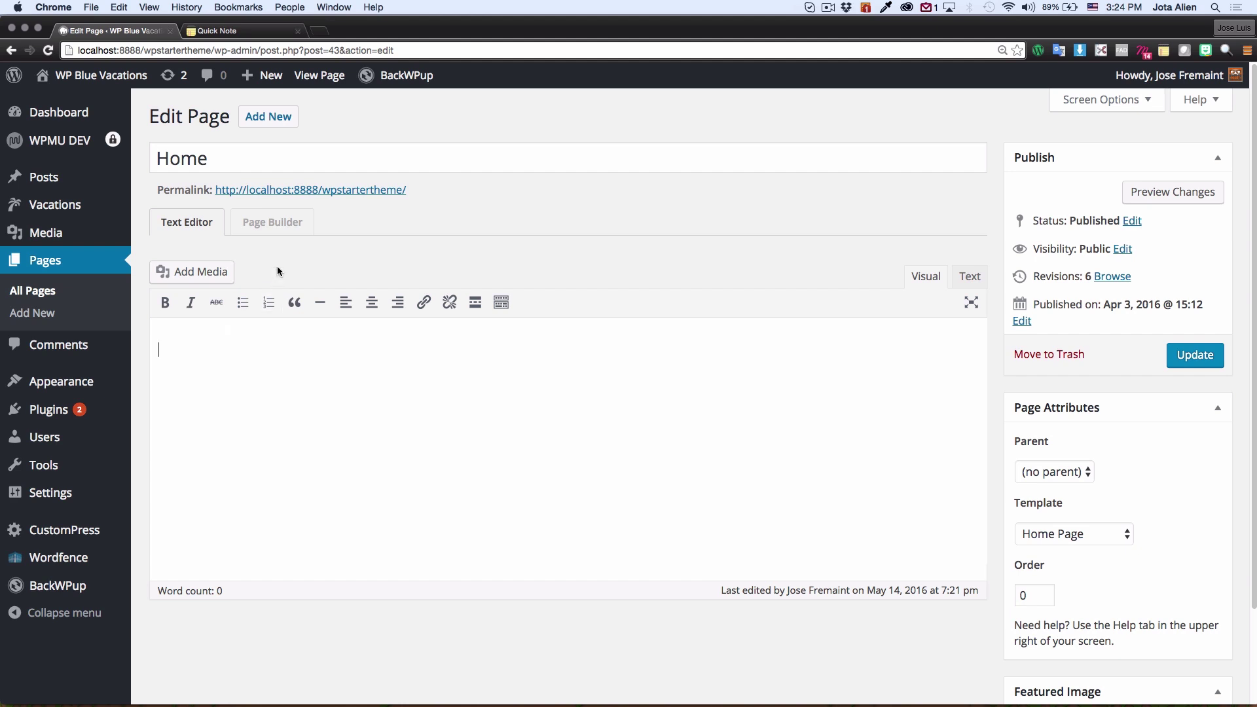
# Step: Switch the Home page from the text editor to Page Builder
pyautogui.click(275, 226)
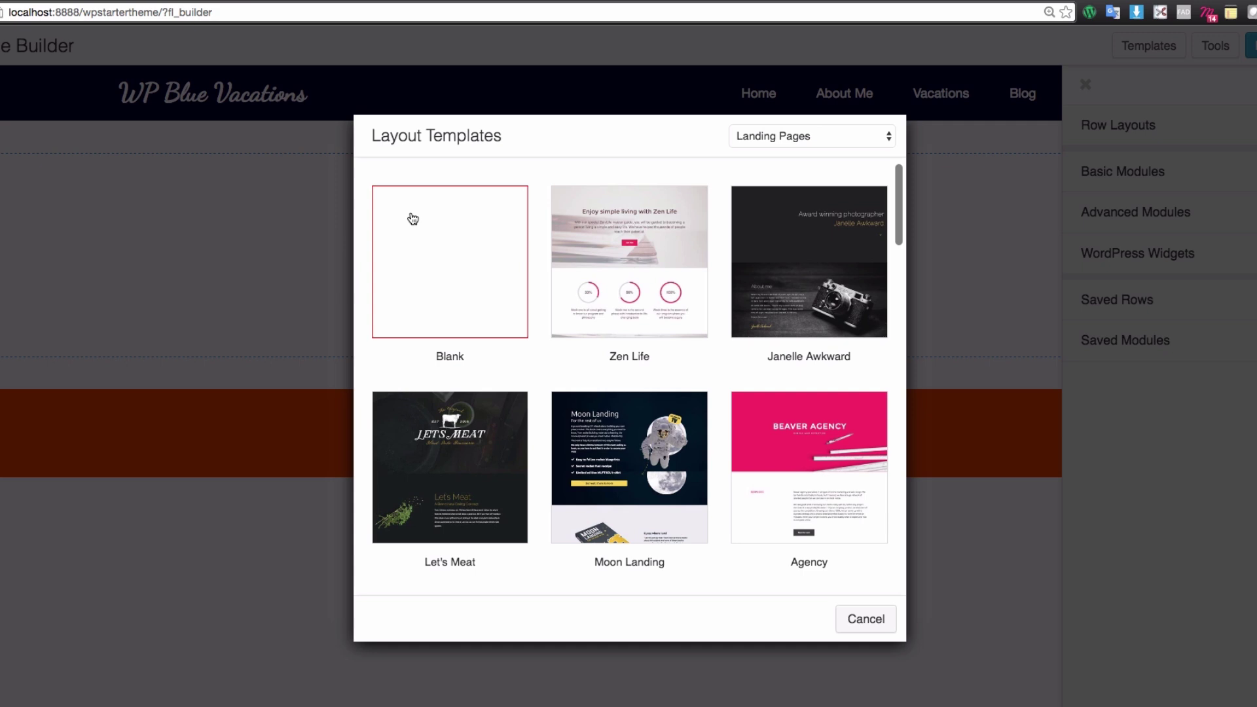
# Step: Browse the Landing Pages layout templates and dismiss them without applying any
pyautogui.moveTo(900, 169); pyautogui.dragTo(909, 381)
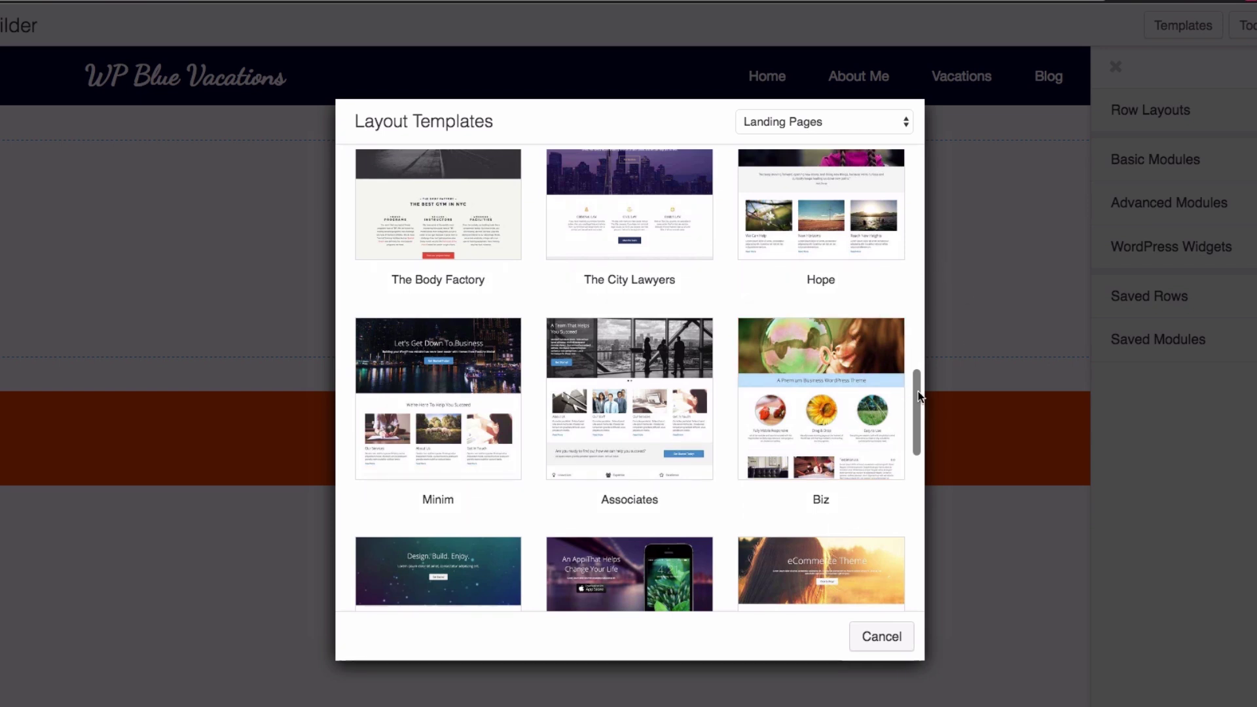
pyautogui.click(882, 638)
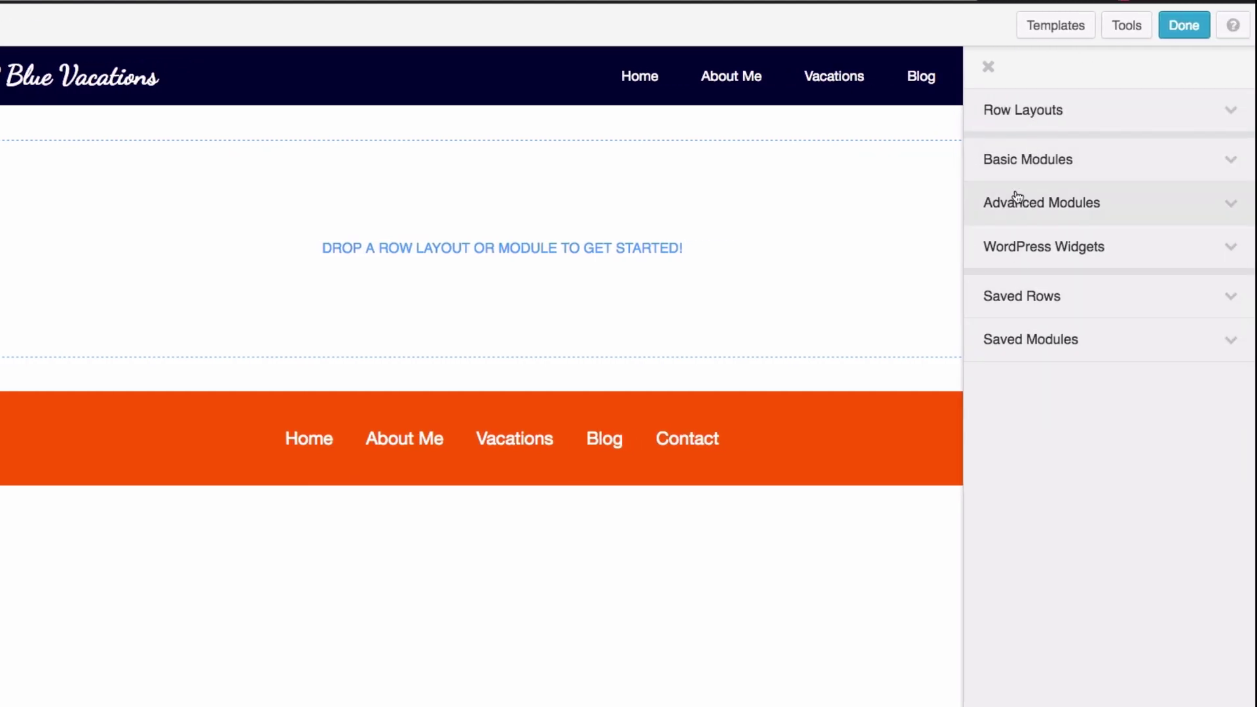
# Step: Browse Row Layouts, Basic and Advanced Modules, WordPress Widgets, Saved Rows and Saved Modules, ending on Row Layouts
pyautogui.click(1019, 116)
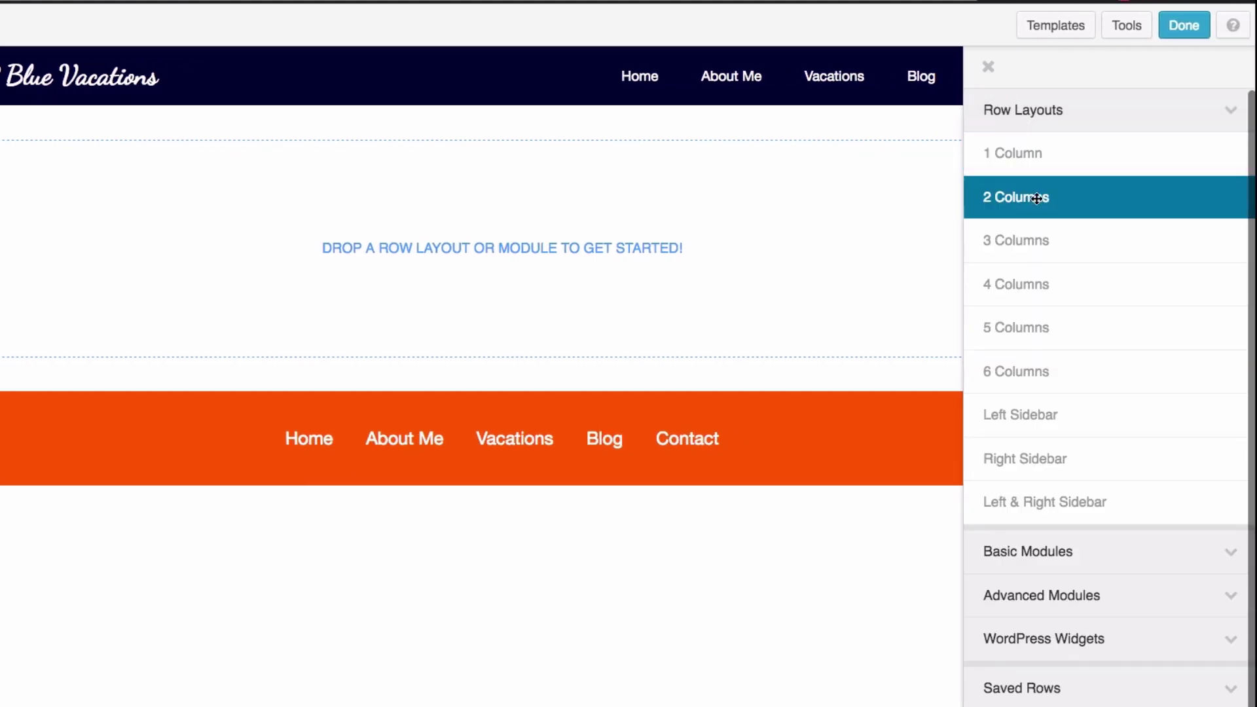
pyautogui.click(1059, 542)
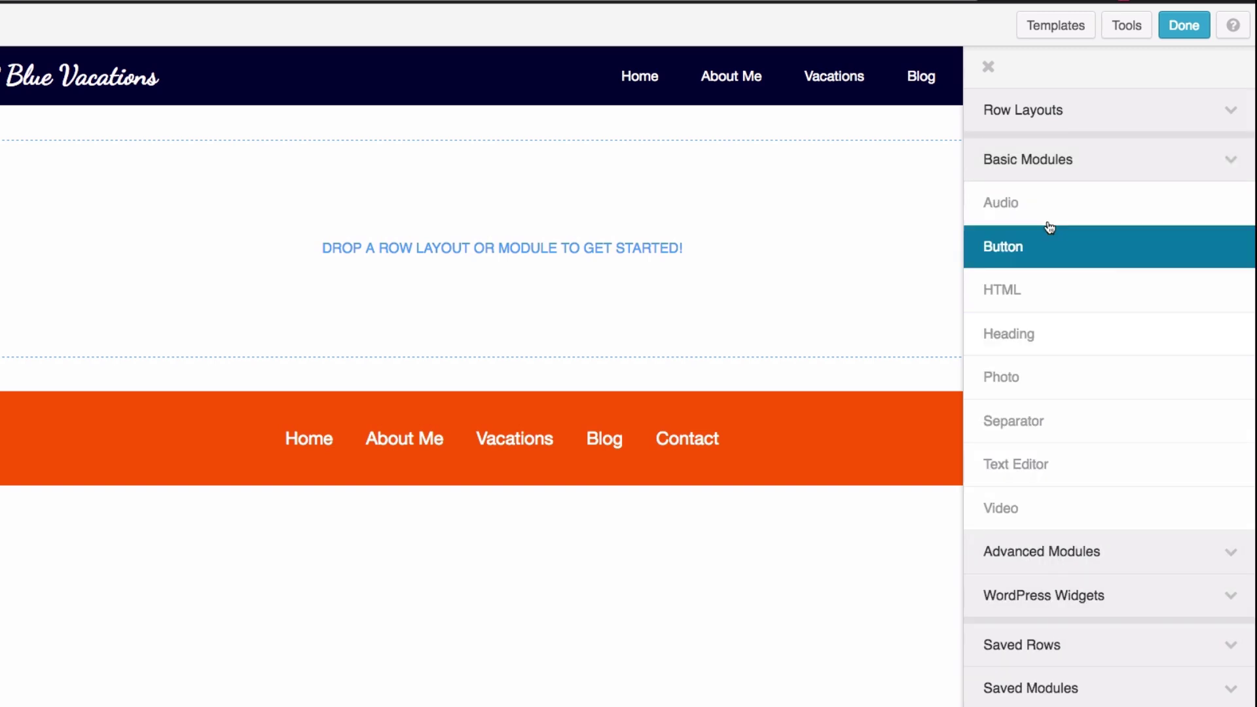
pyautogui.click(1054, 550)
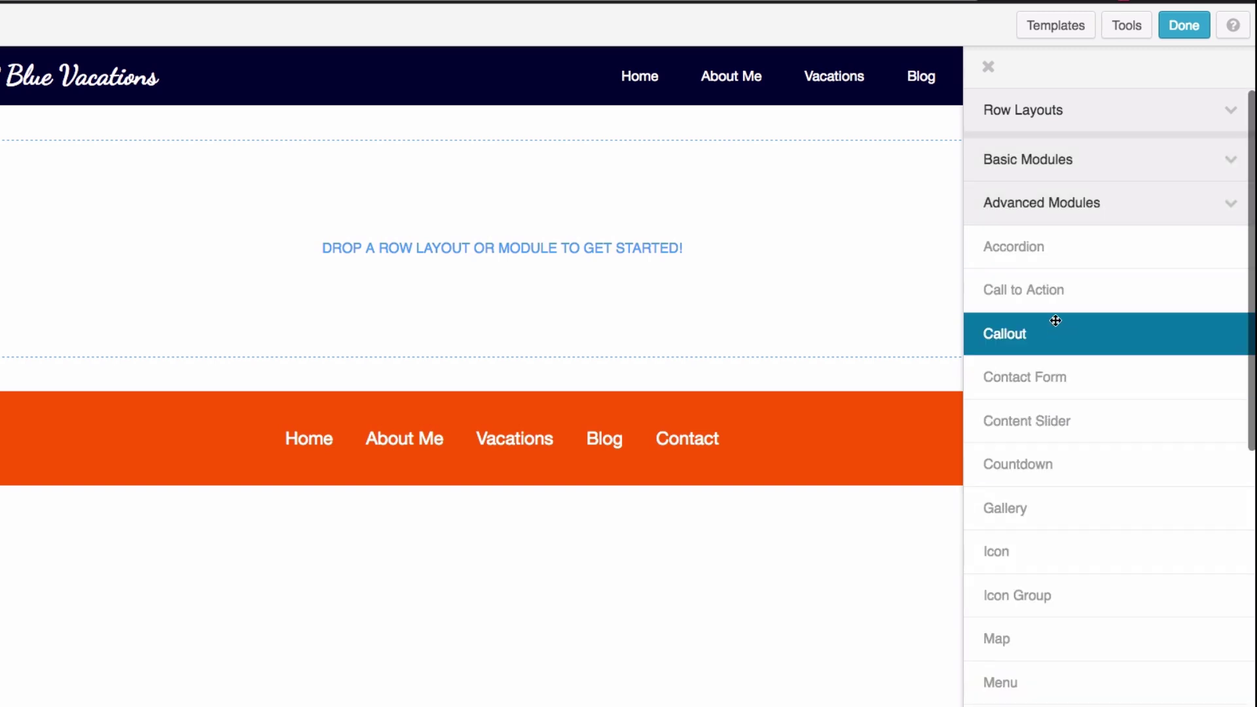
pyautogui.scroll(-2, 1084, 446)
pyautogui.scroll(-6, 1084, 446)
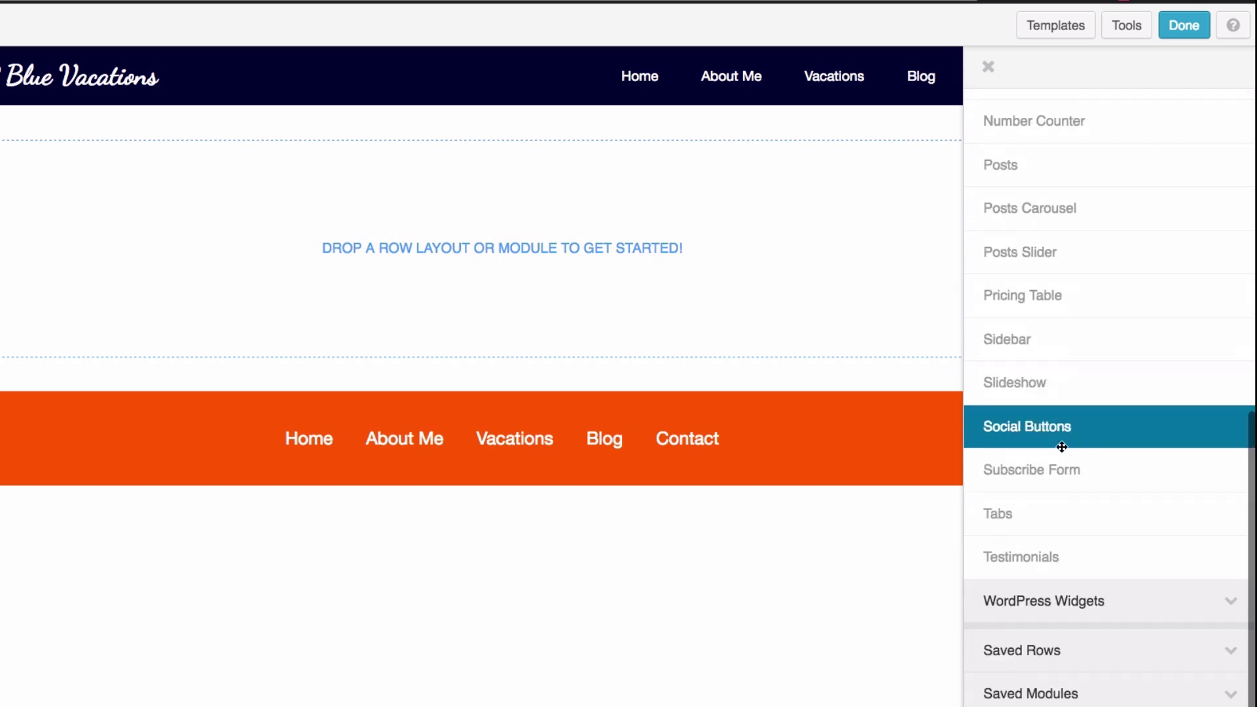
pyautogui.click(1047, 601)
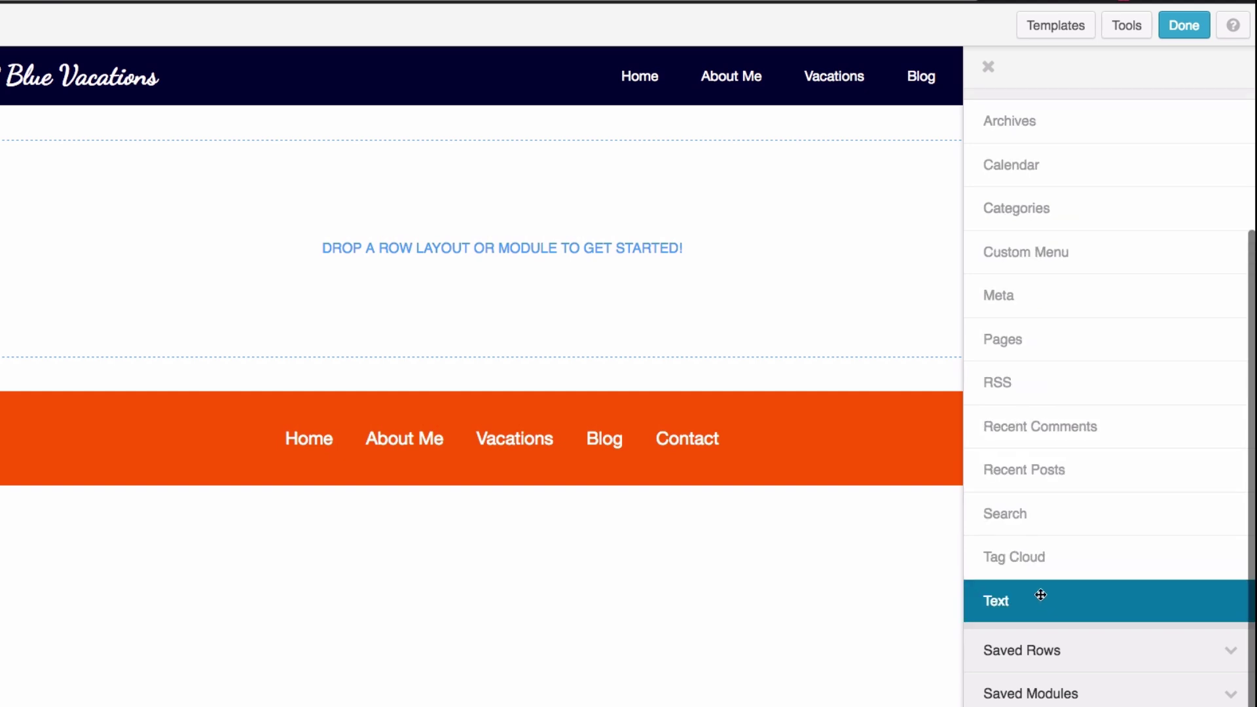
pyautogui.click(1046, 662)
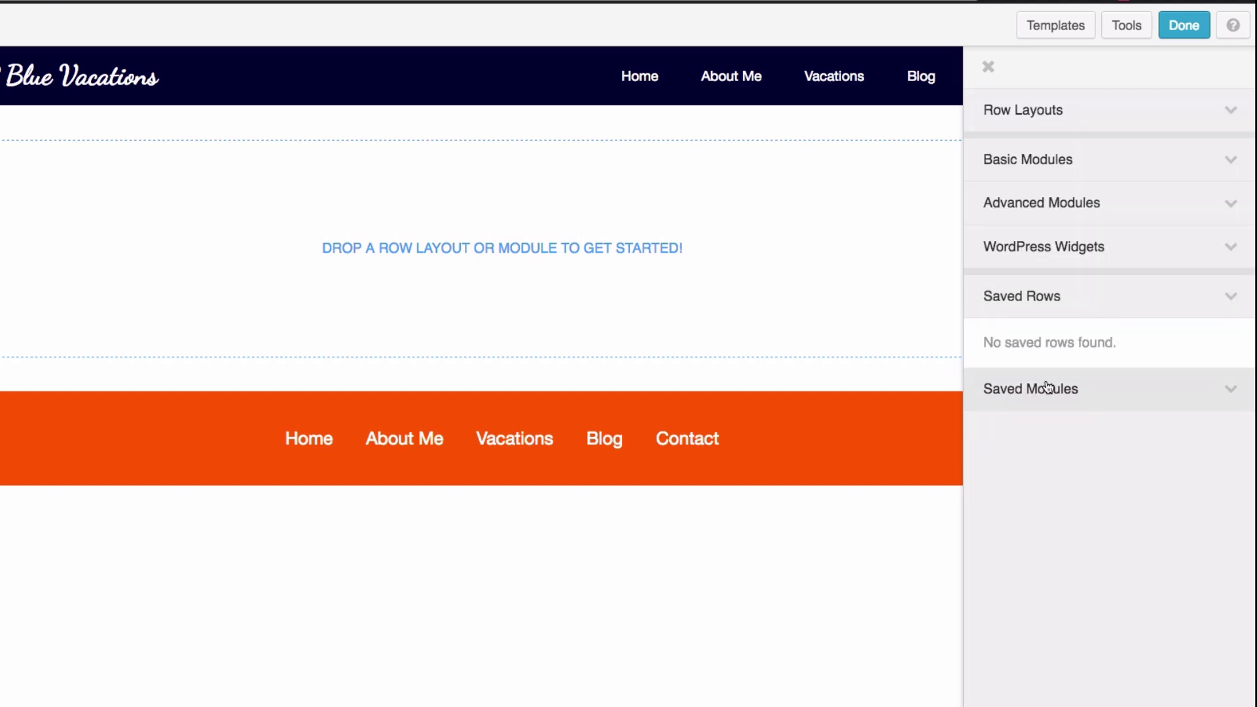
pyautogui.click(1047, 385)
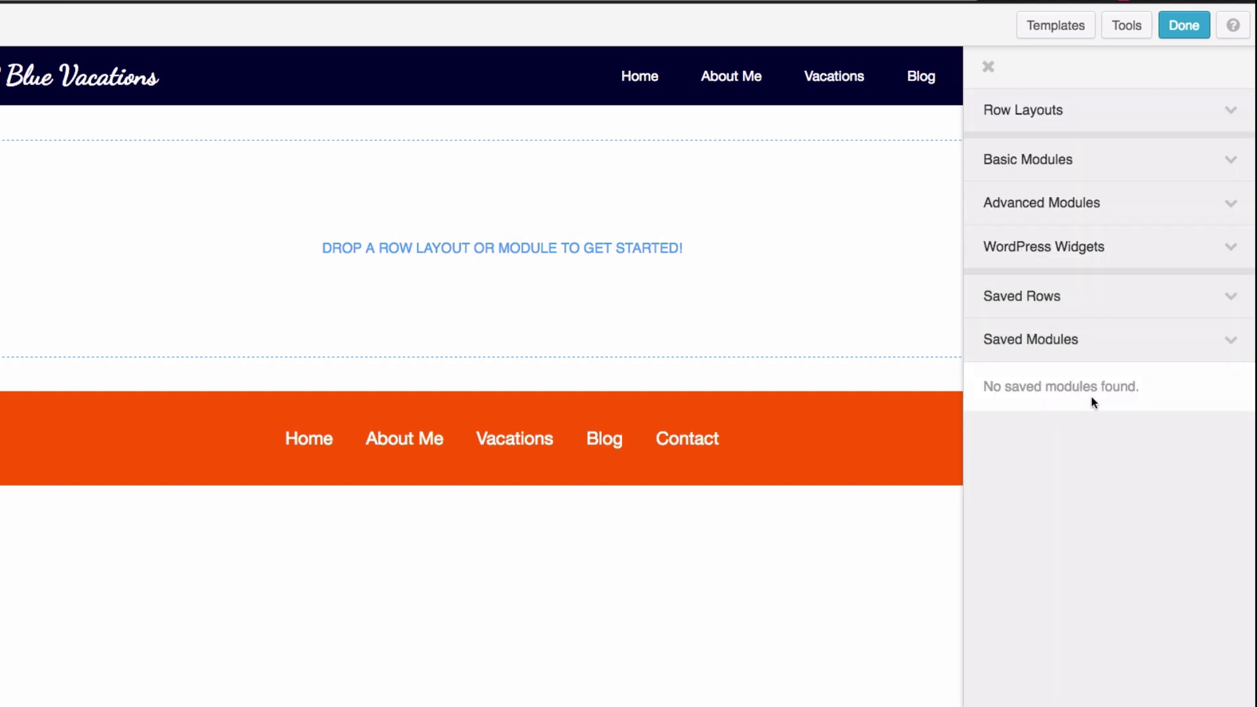
pyautogui.click(1032, 120)
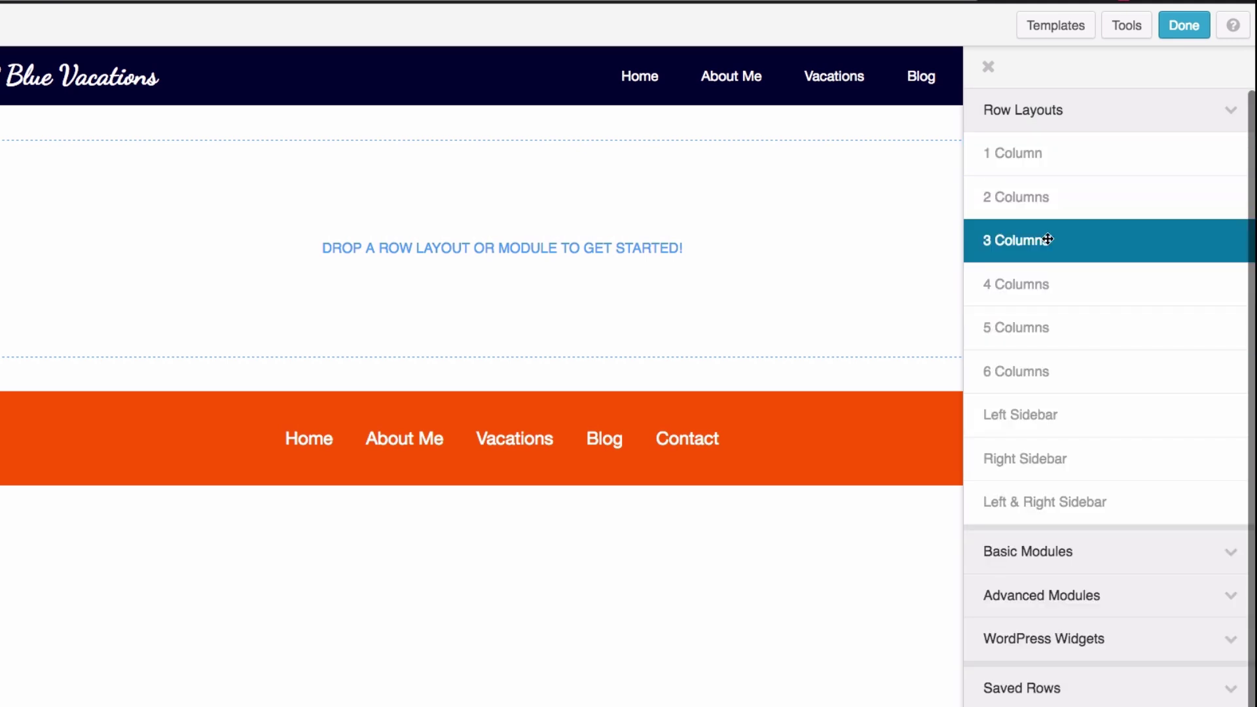
# Step: Drop a 3 Columns row onto the page and a Text Editor module into its first column
pyautogui.moveTo(1047, 240); pyautogui.dragTo(573, 256)
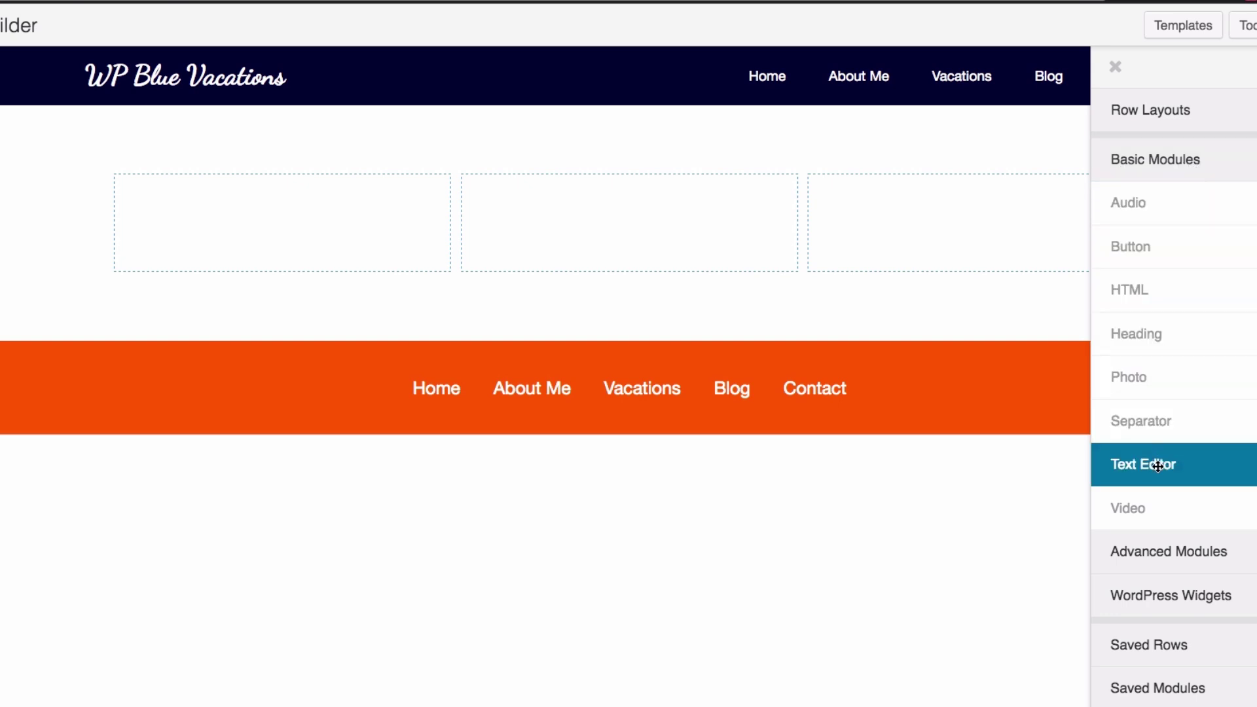
pyautogui.moveTo(1168, 464); pyautogui.dragTo(247, 256)
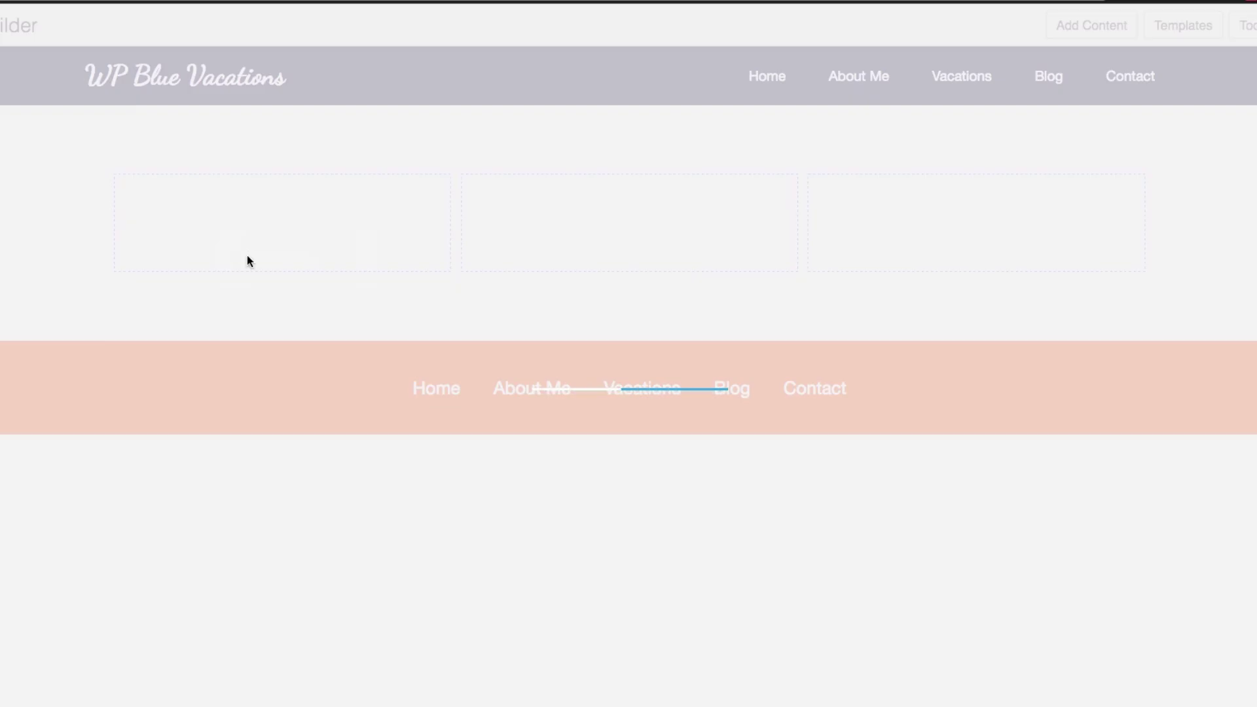
# Step: Enter placeholder text in the first column's Text Editor, centre-align it, and save the module
pyautogui.write('sdl')
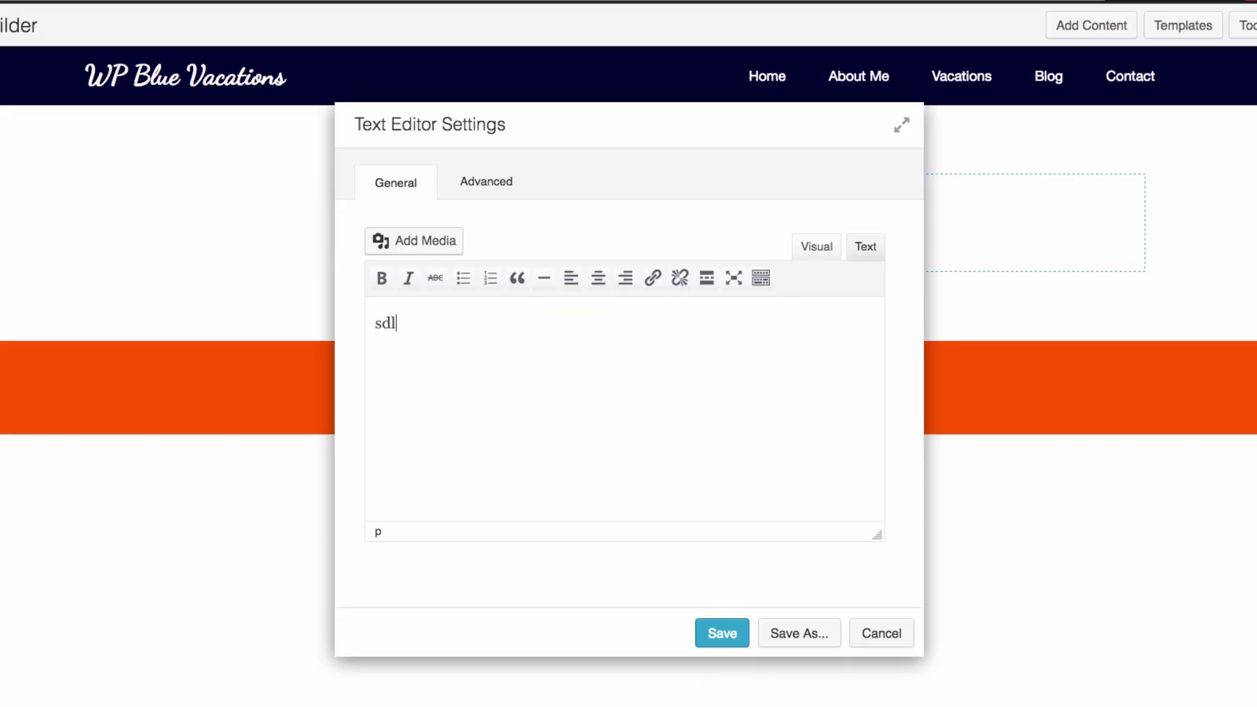
pyautogui.write('fjkdslfkj lk sjlfksdj kj ldksj lkj')
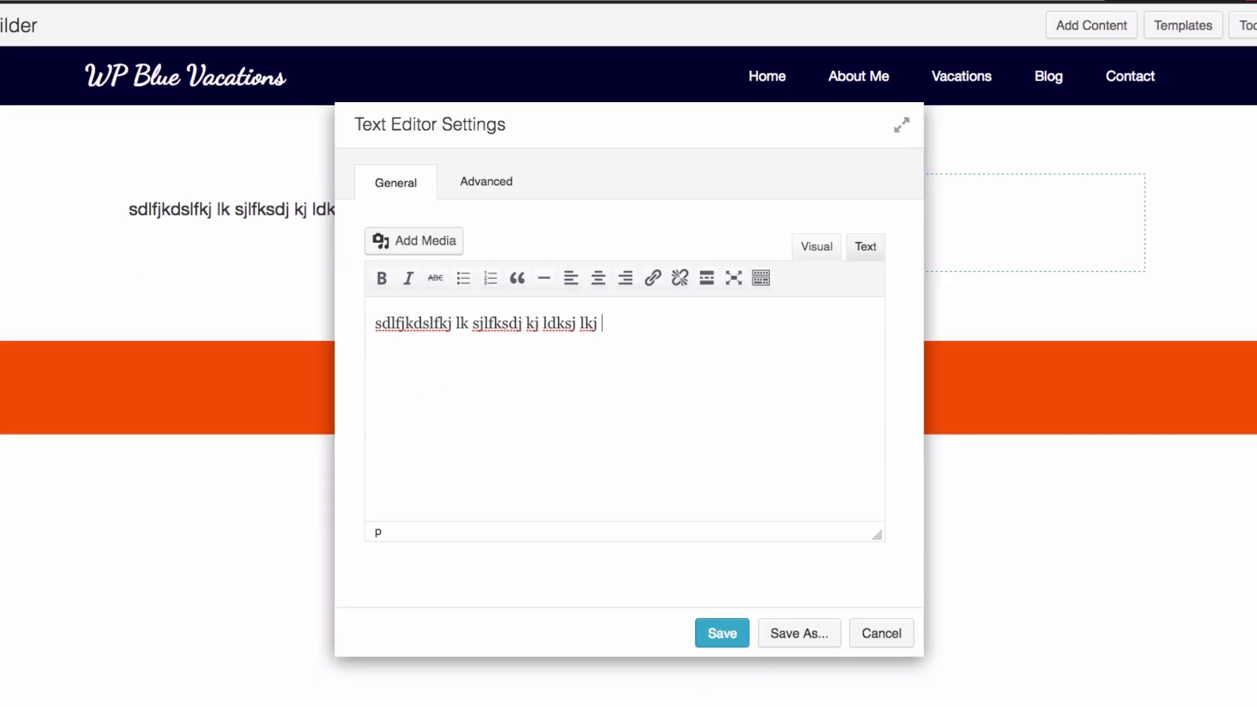
pyautogui.moveTo(547, 124); pyautogui.dragTo(887, 135)
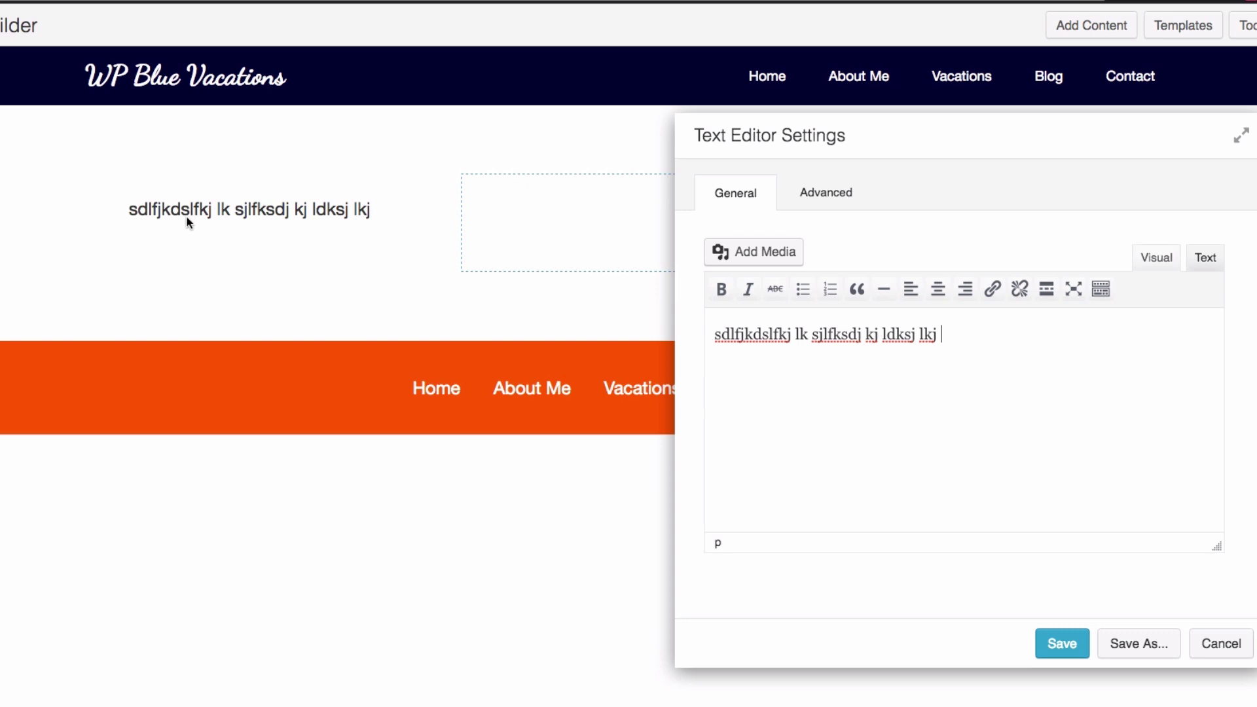
pyautogui.write('sdlfkjlk jsdkfldskjflkdshfkdjshfkjdshfkjdsh ')
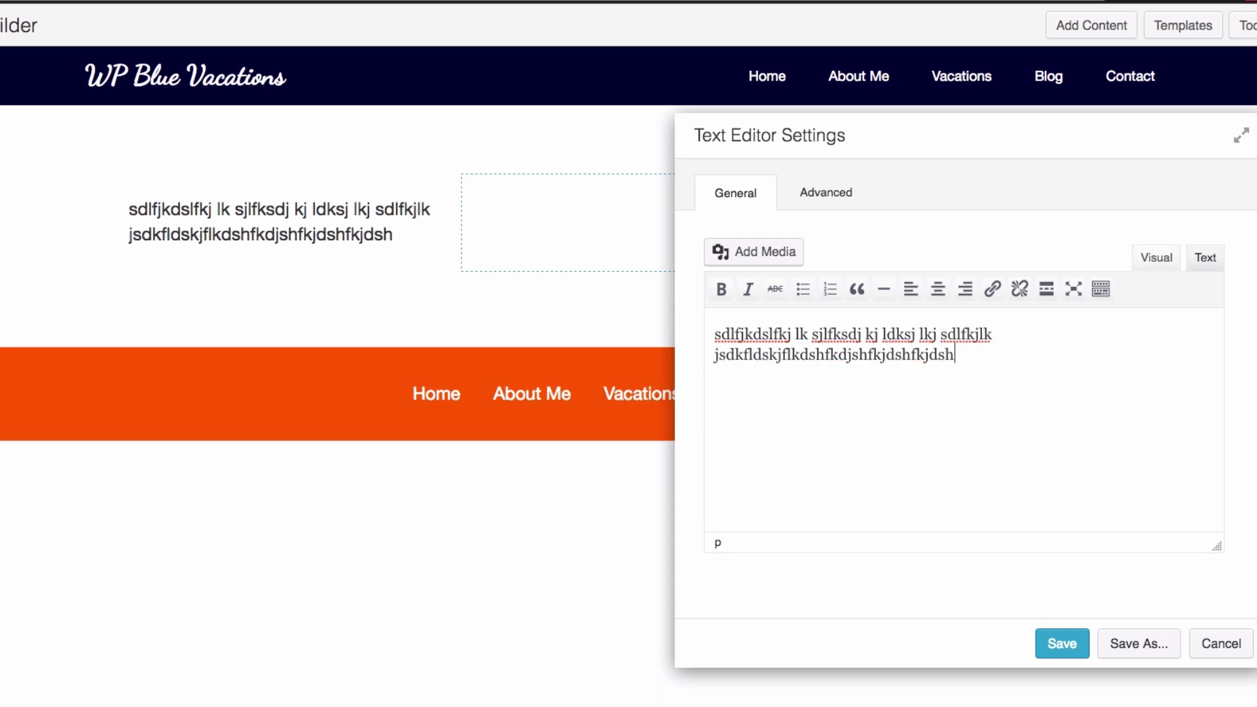
pyautogui.write('ds;kflsdkfjlkj')
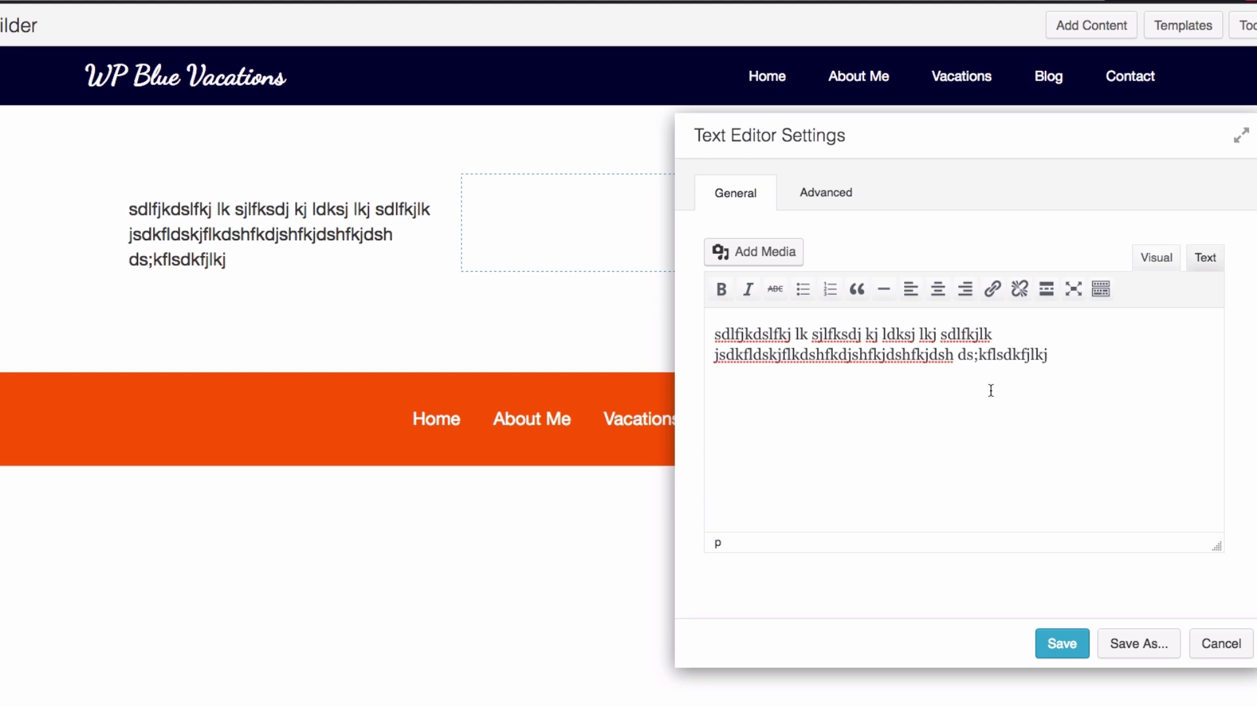
pyautogui.click(833, 355)
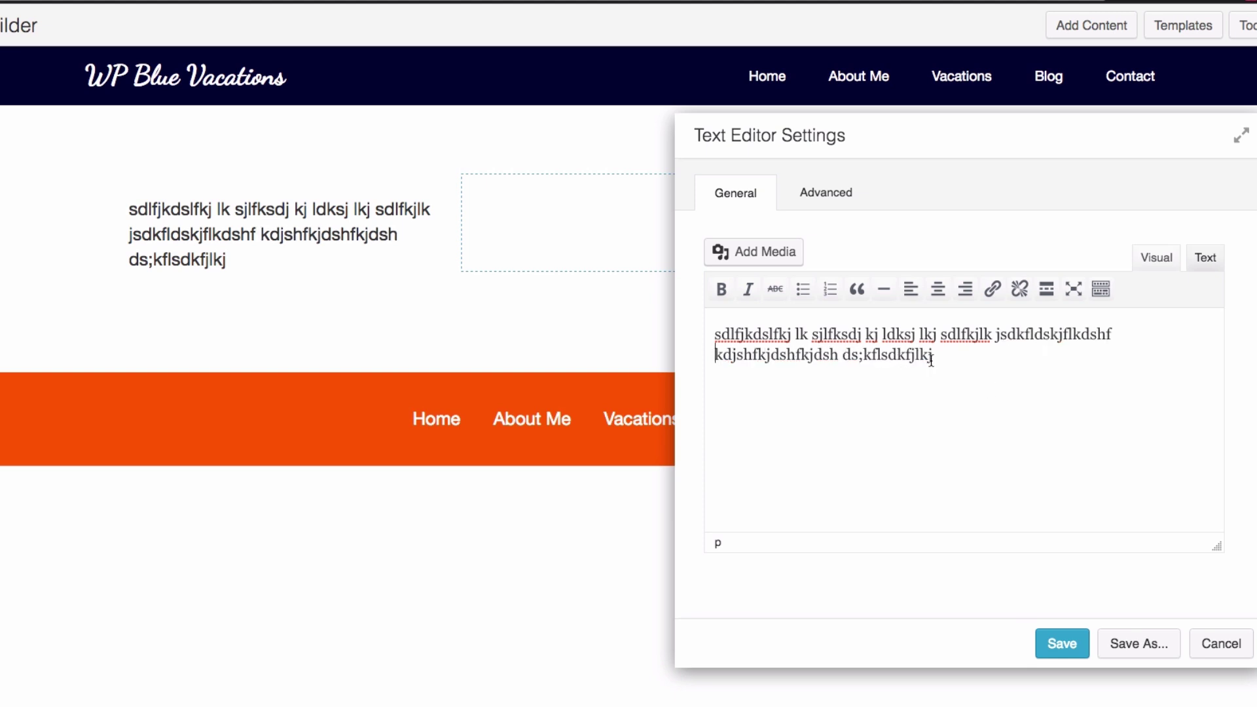
pyautogui.click(951, 364)
pyautogui.write('dsfsdf')
pyautogui.moveTo(980, 354); pyautogui.dragTo(718, 331)
pyautogui.click(937, 289)
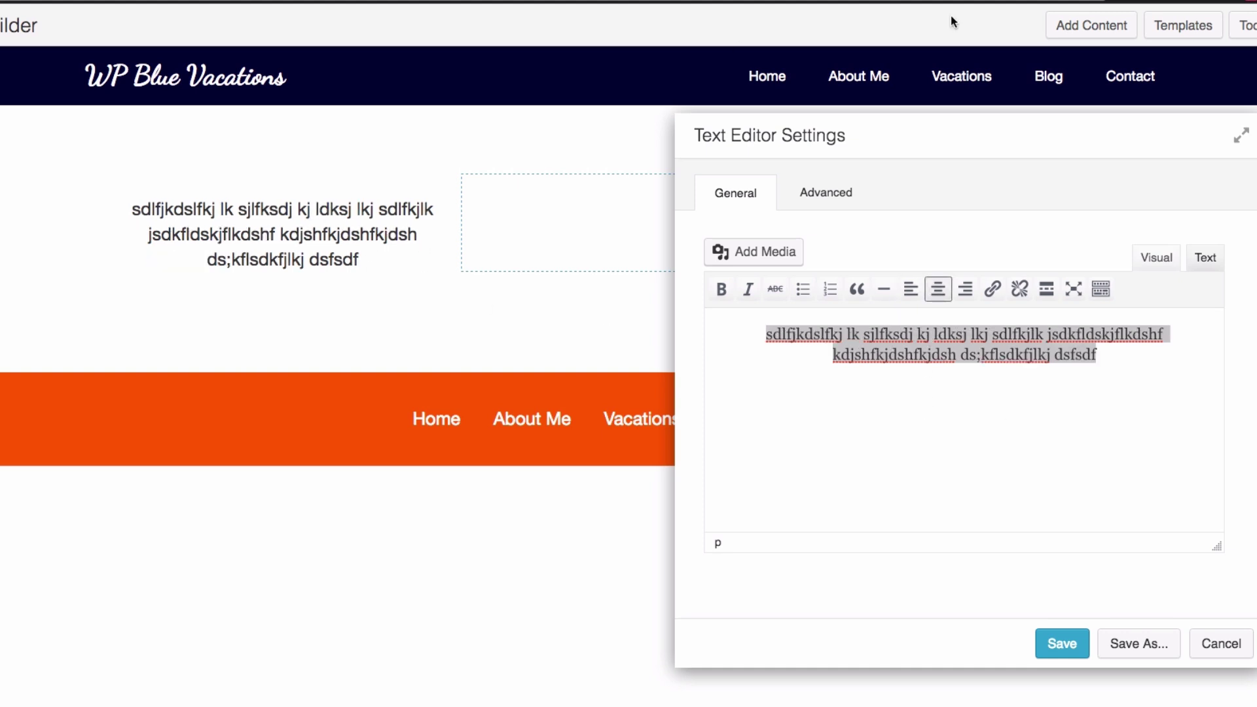
pyautogui.click(1060, 642)
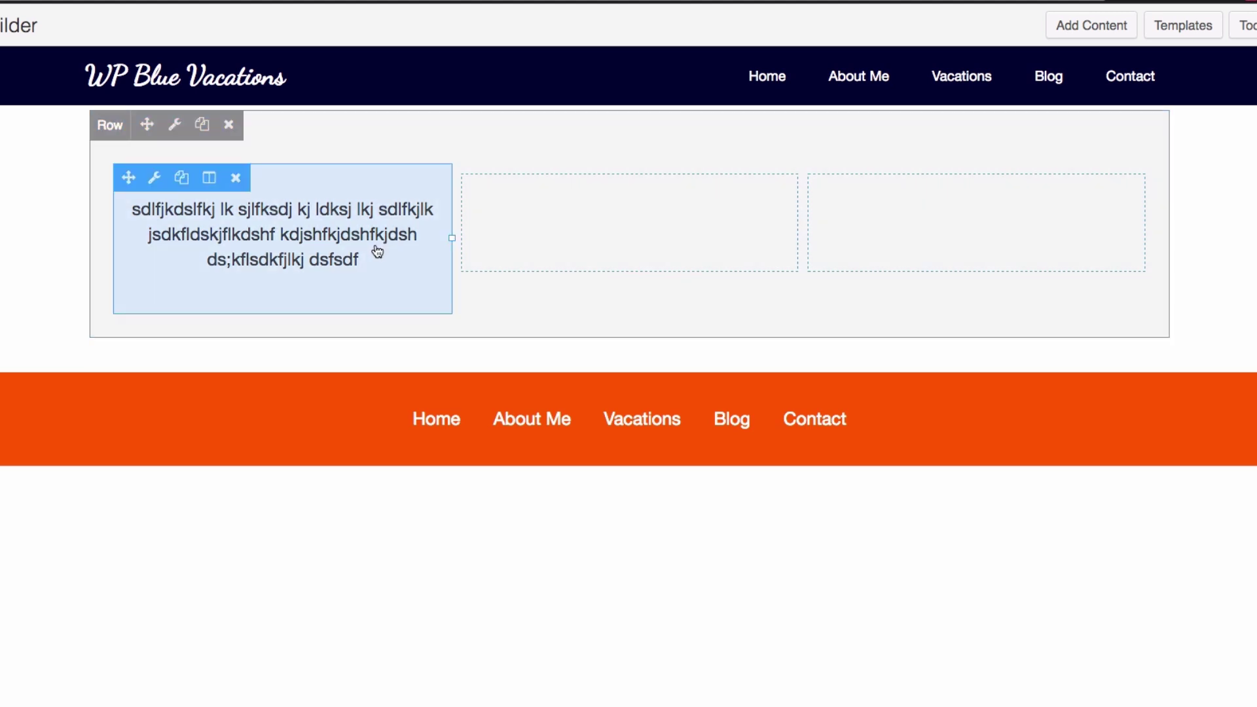
# Step: Duplicate the centred text module twice, placing the copies in columns two and three
pyautogui.click(182, 178)
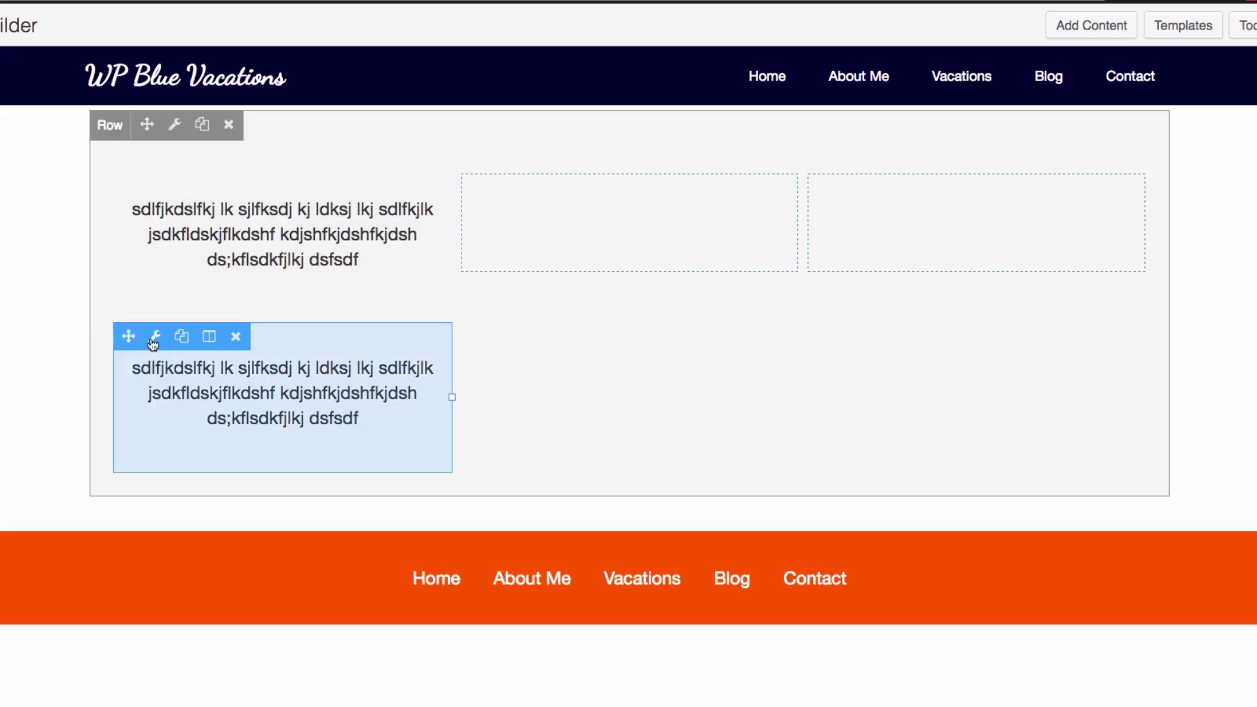
pyautogui.moveTo(128, 336); pyautogui.dragTo(158, 386)
pyautogui.moveTo(131, 337); pyautogui.dragTo(512, 249)
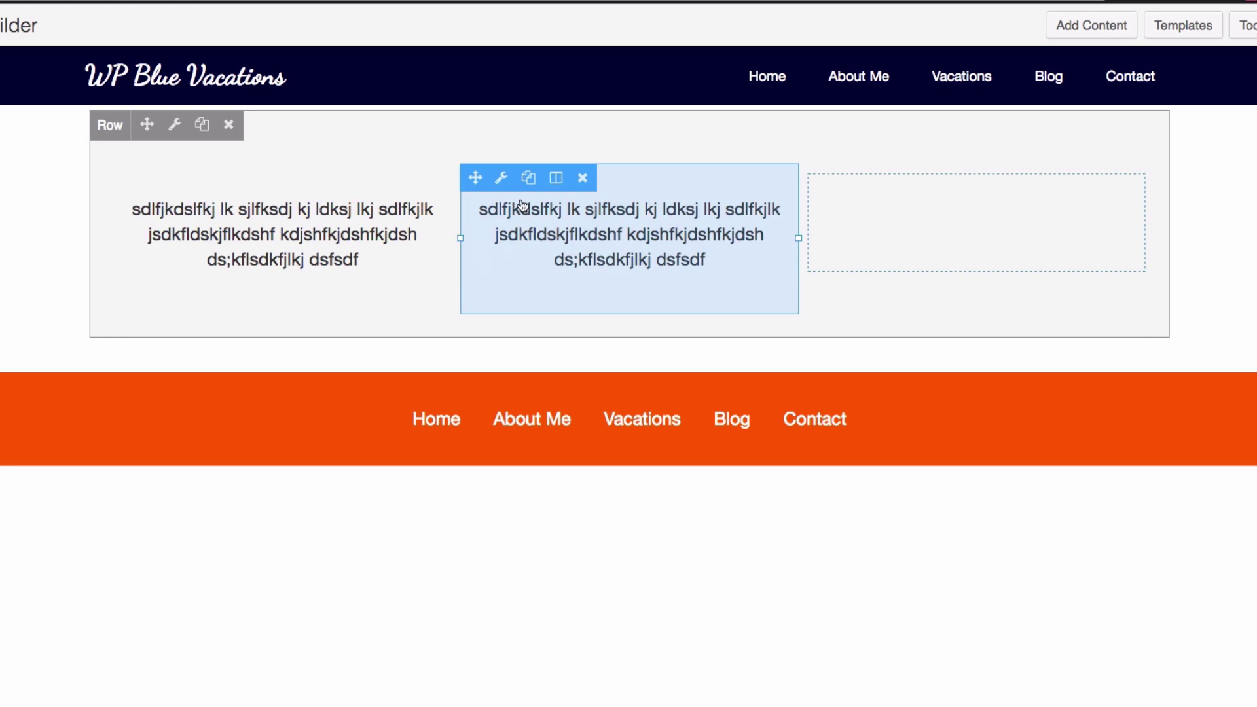
pyautogui.click(528, 178)
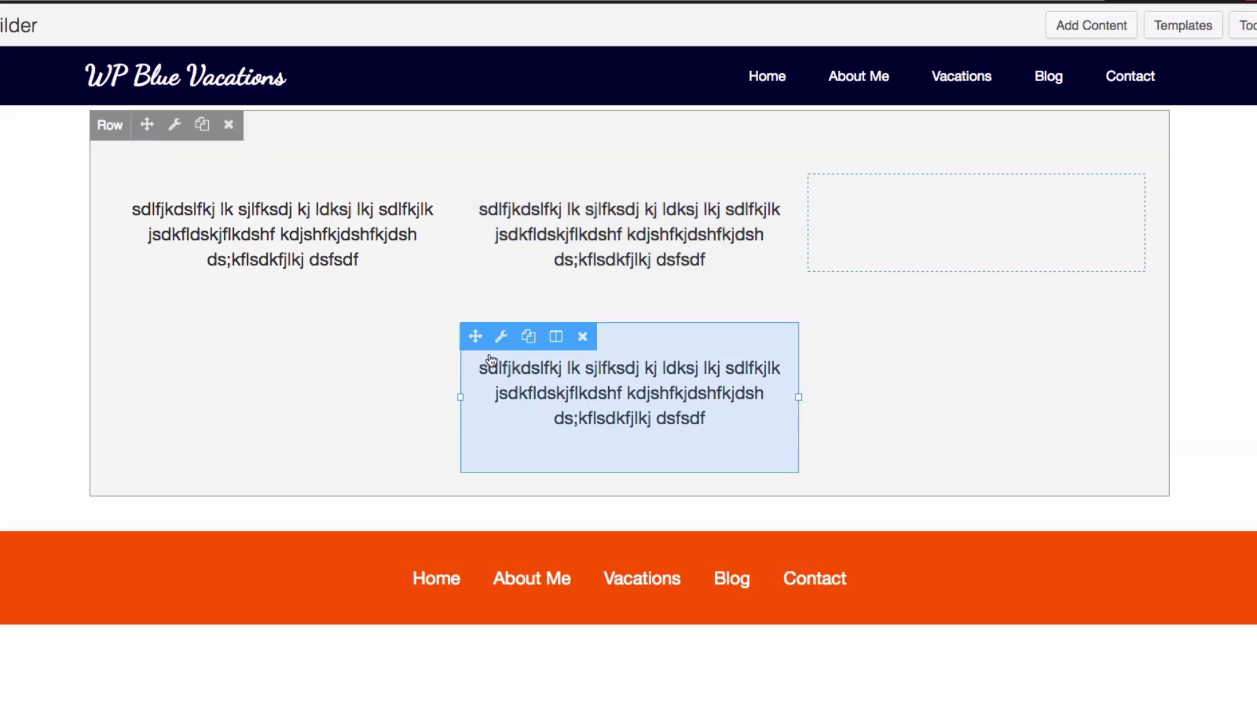
pyautogui.moveTo(475, 336); pyautogui.dragTo(874, 242)
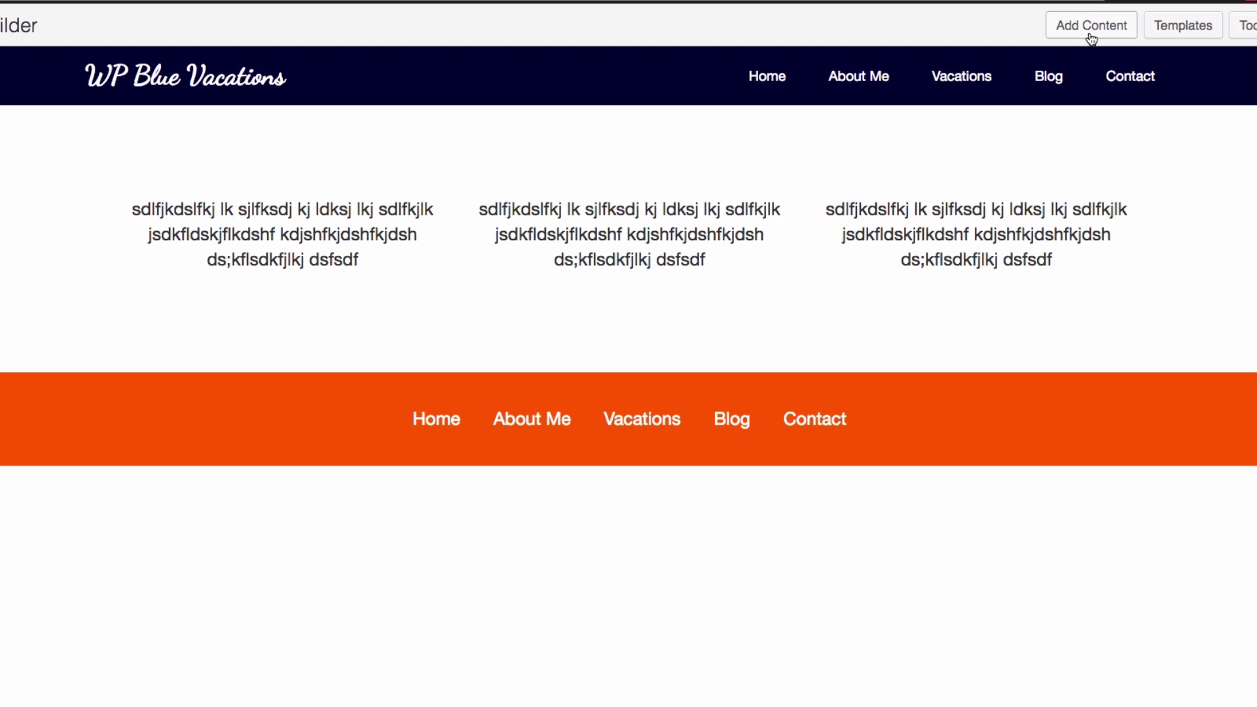
# Step: Drop an Icon module from Advanced Modules into the first column above its text
pyautogui.click(1090, 34)
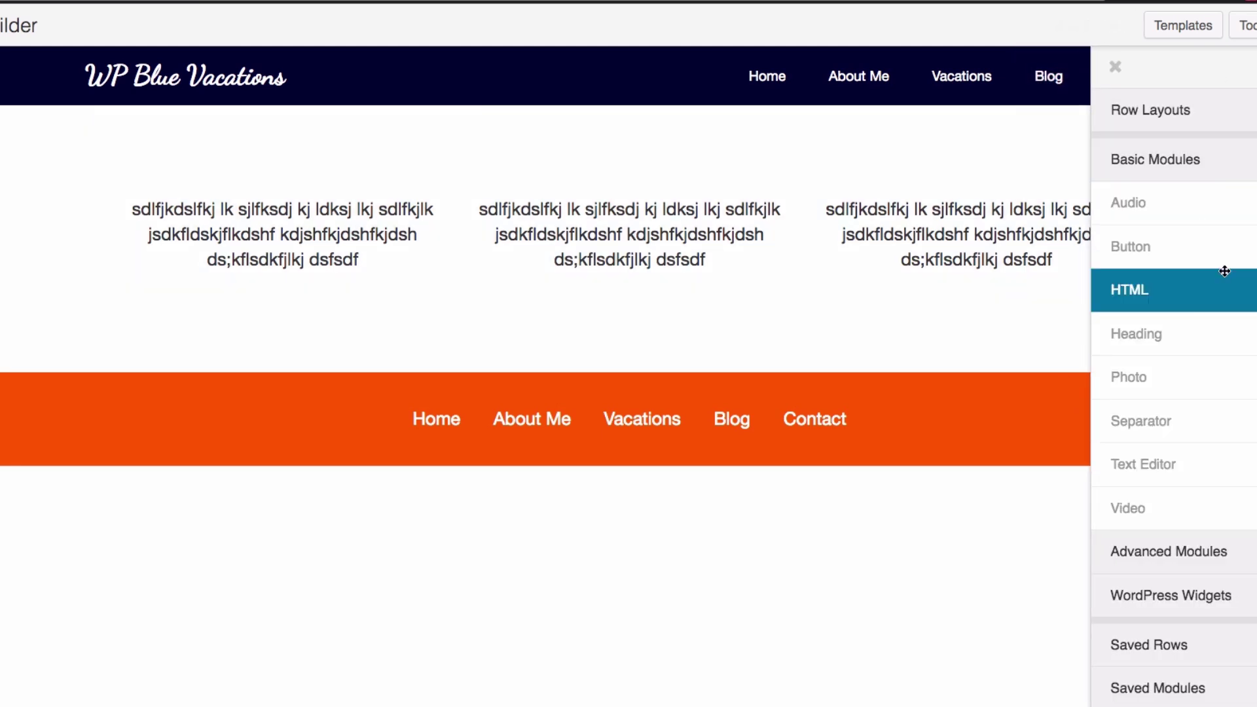
pyautogui.click(1196, 558)
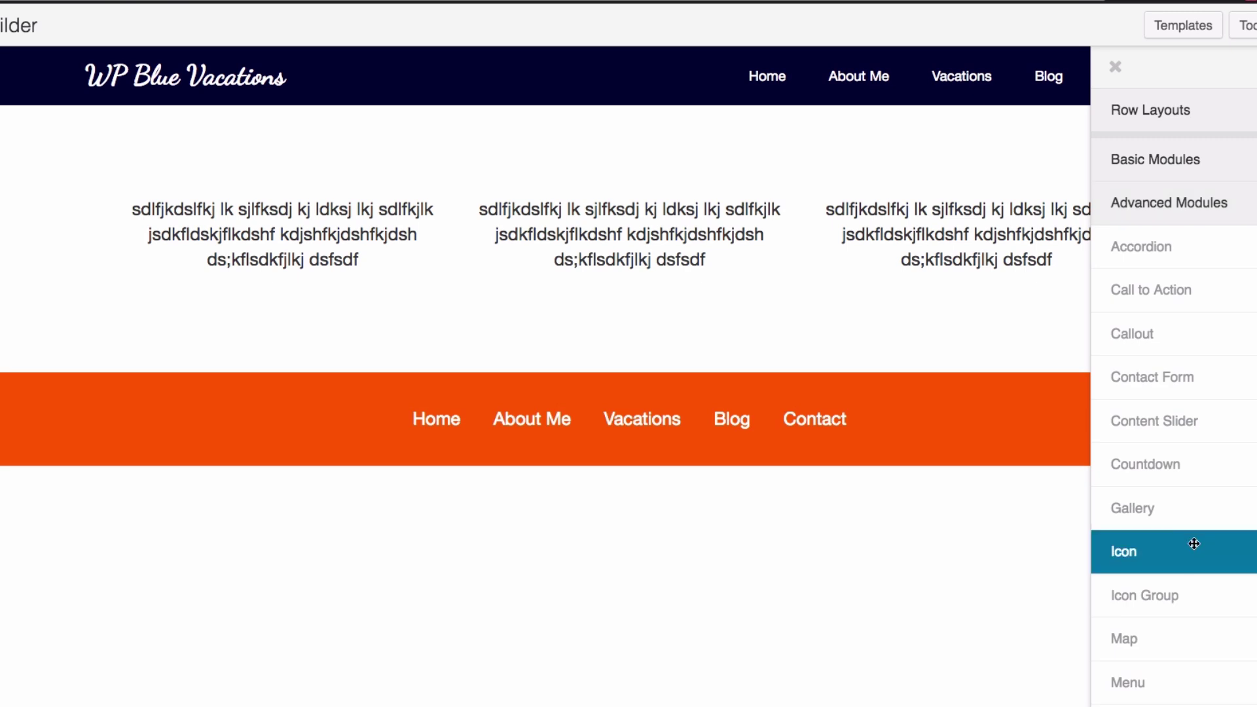
pyautogui.scroll(-1, 1176, 592)
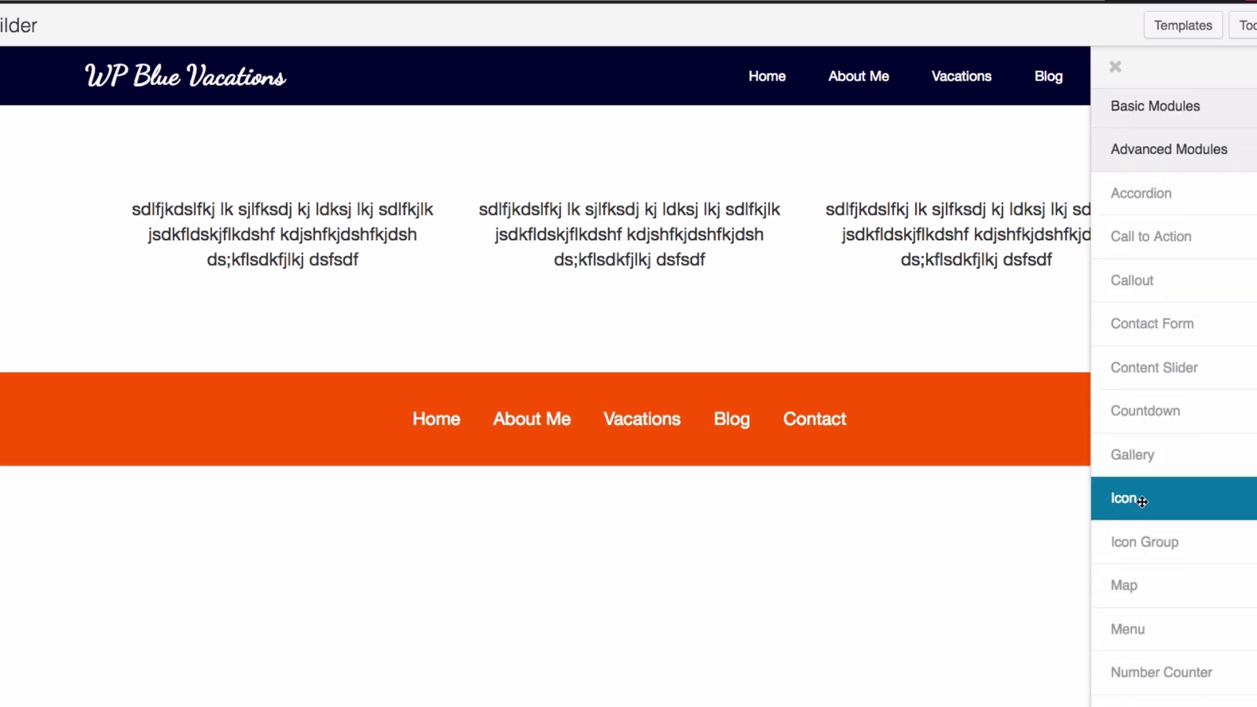
pyautogui.moveTo(1183, 501); pyautogui.dragTo(241, 217)
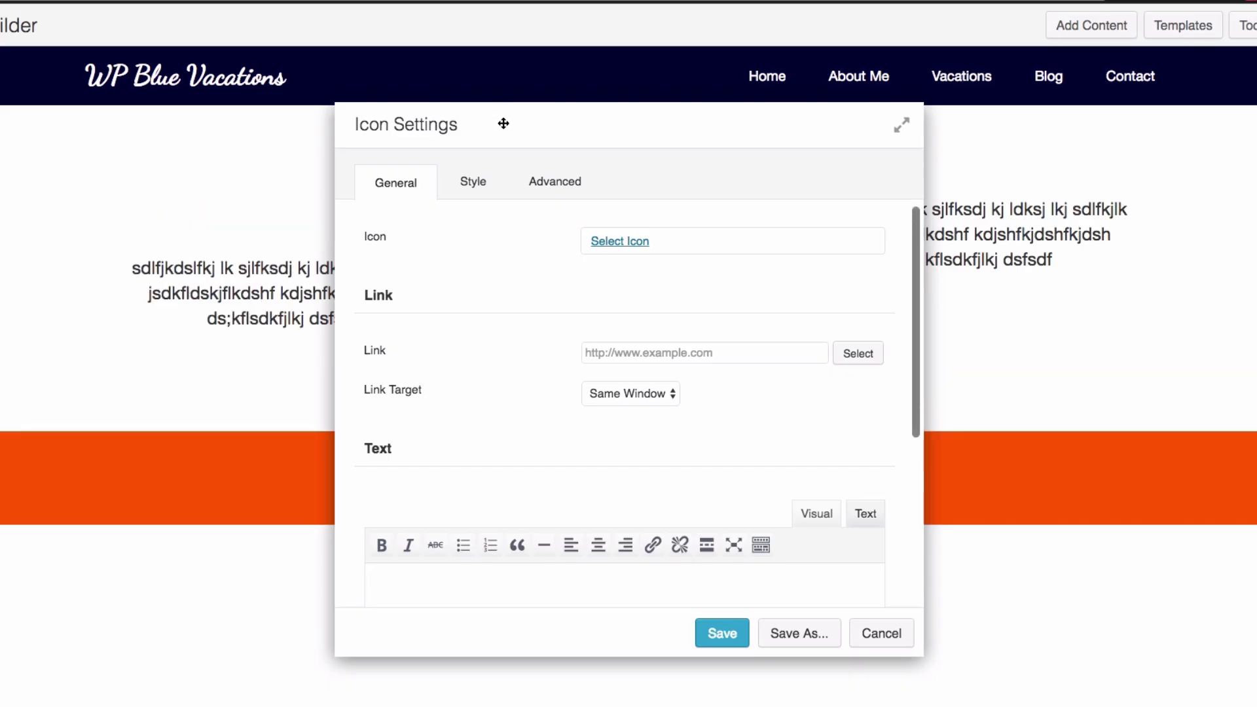
pyautogui.moveTo(503, 123); pyautogui.dragTo(703, 132)
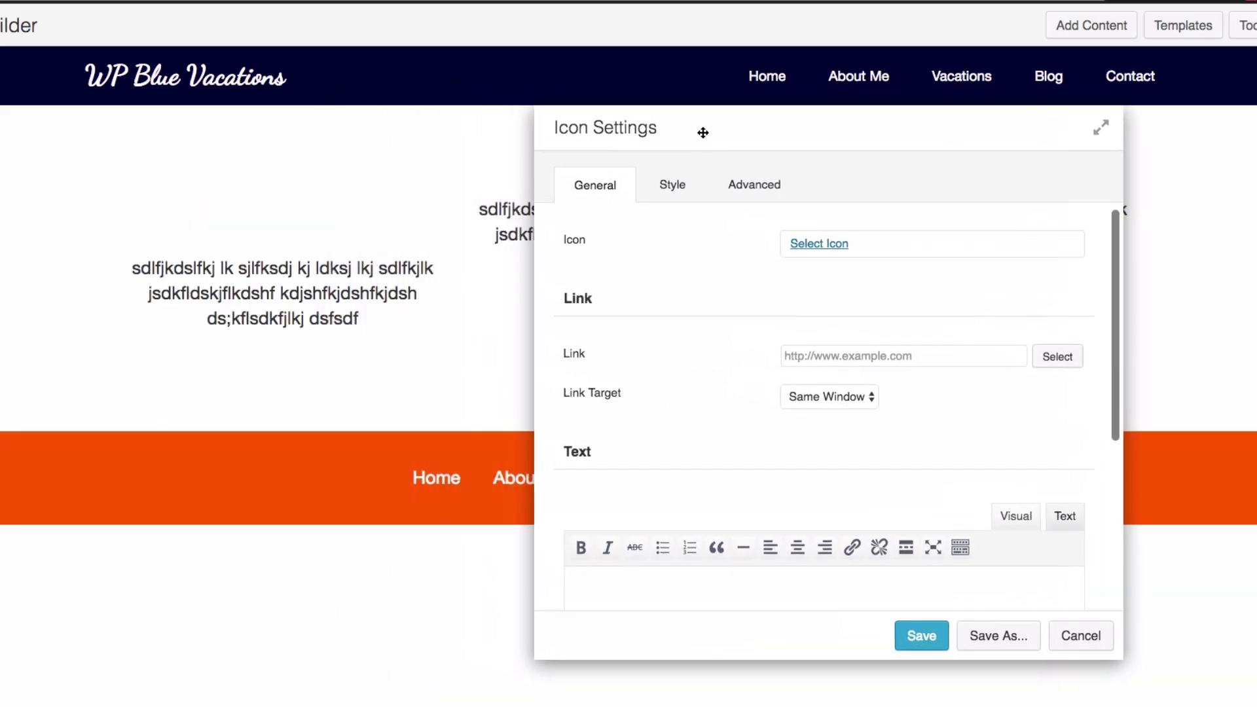
# Step: Choose the Apple icon from the Font Awesome icon grid for the Icon module
pyautogui.click(813, 246)
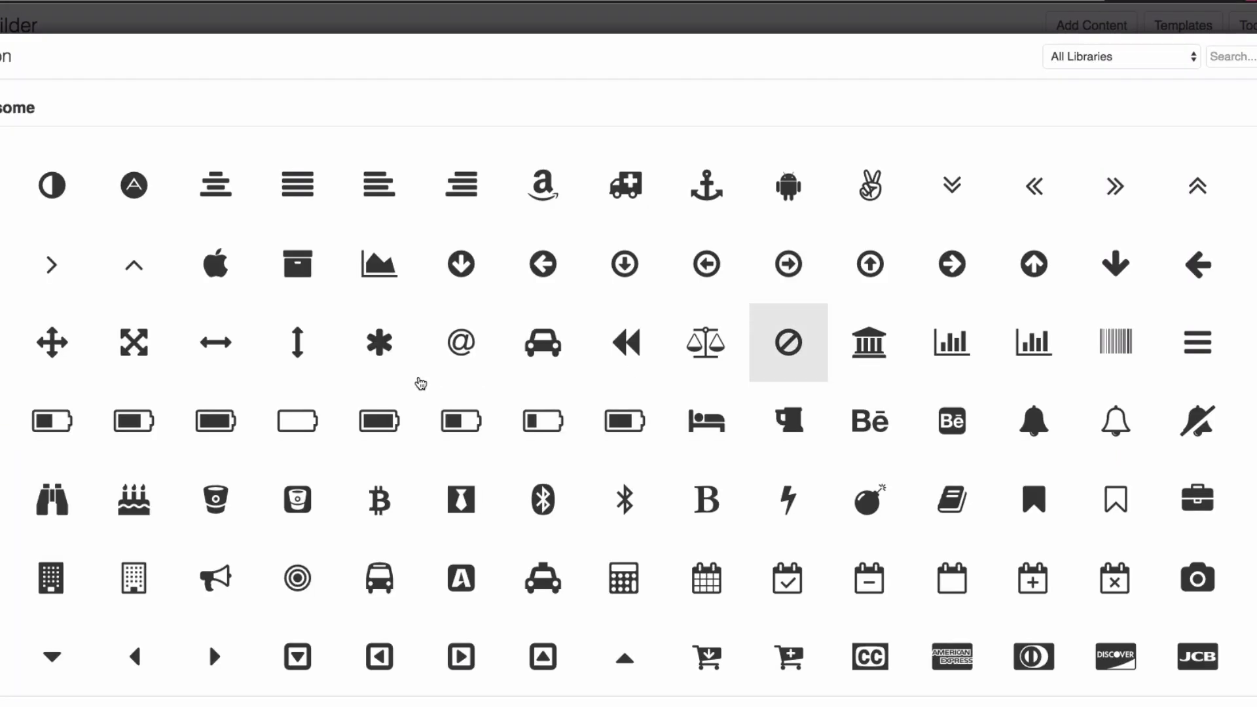
pyautogui.scroll(-3, 593, 327)
pyautogui.scroll(-1, 720, 347)
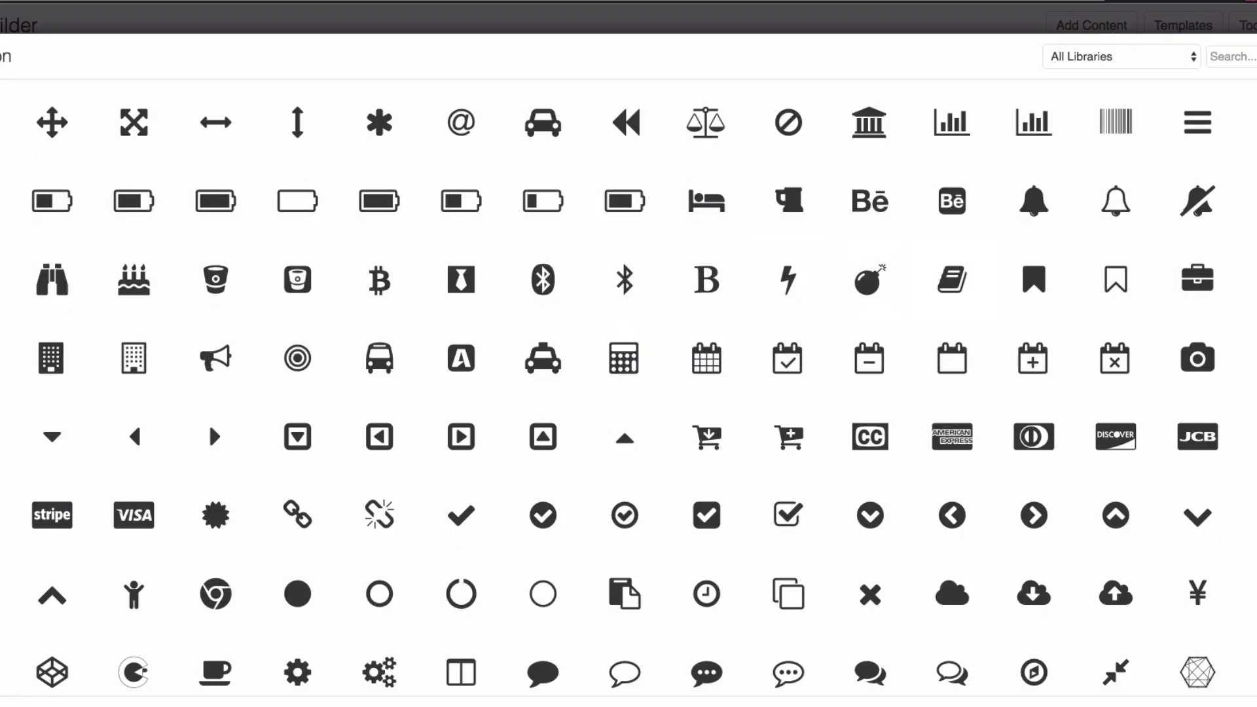
pyautogui.scroll(-20, 207, 420)
pyautogui.scroll(15, 207, 420)
pyautogui.scroll(10, 843, 318)
pyautogui.scroll(-1, 843, 317)
pyautogui.scroll(1, 843, 317)
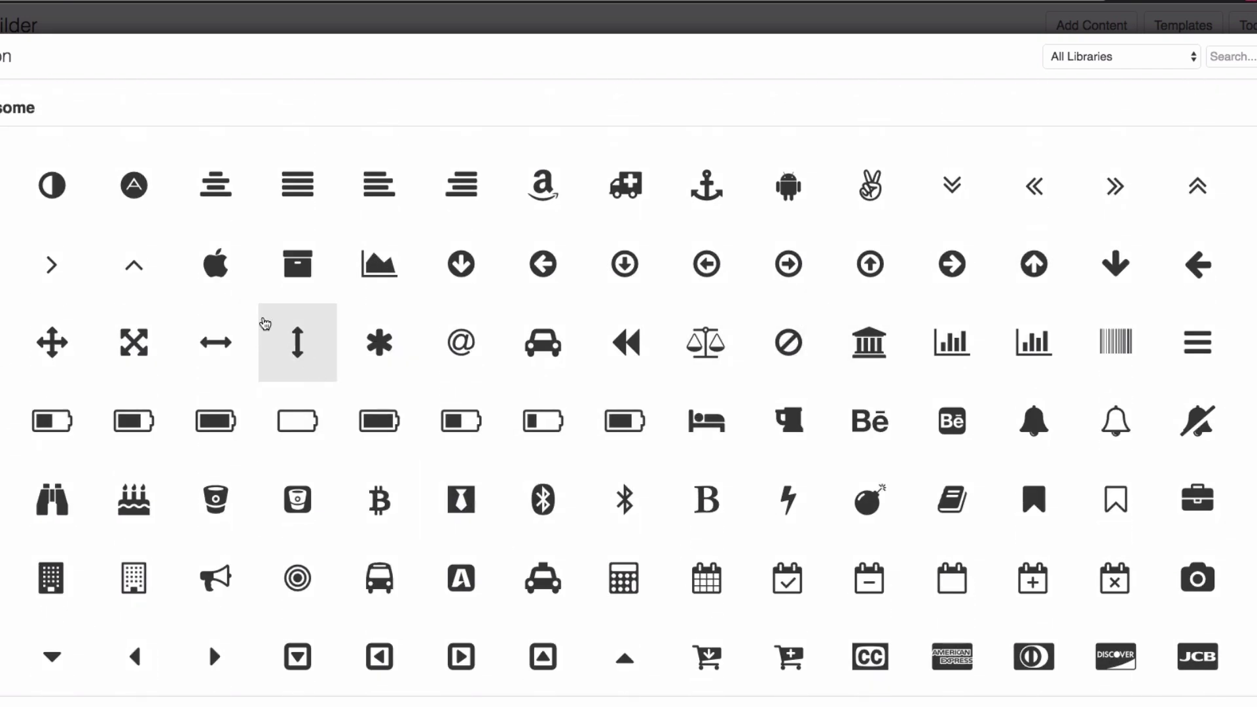
pyautogui.click(223, 274)
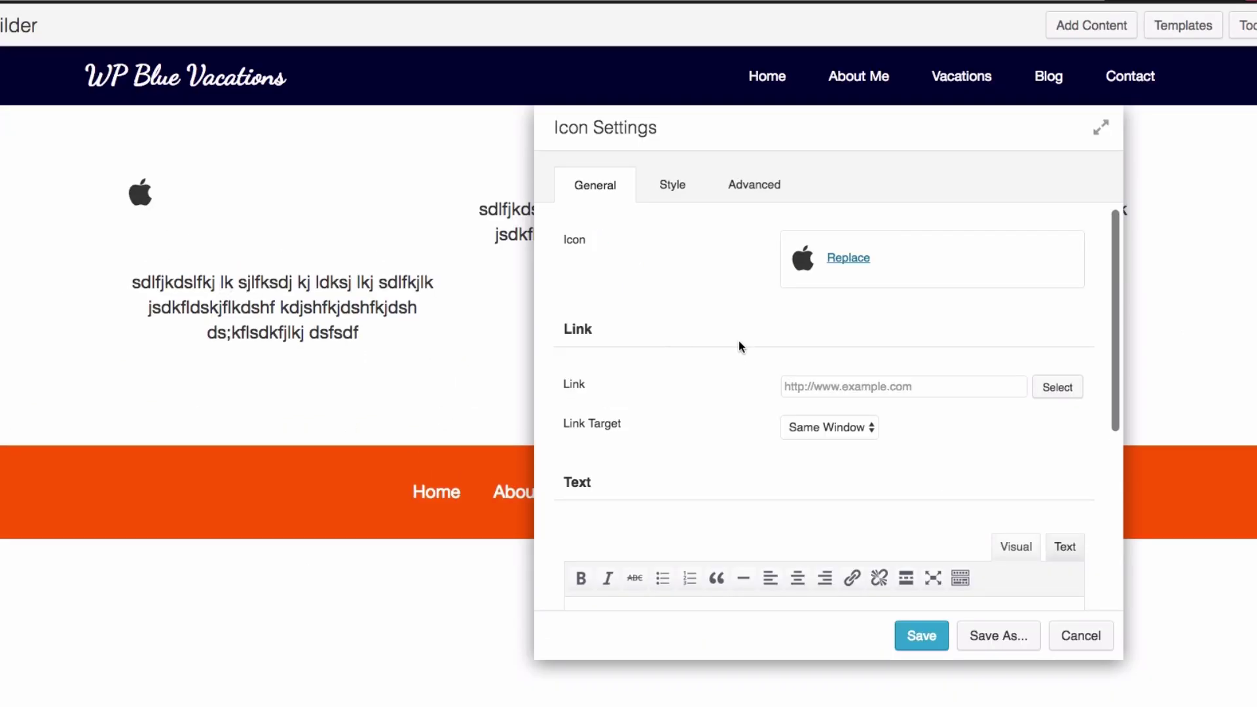
pyautogui.scroll(-2, 751, 317)
pyautogui.scroll(2, 750, 320)
pyautogui.click(680, 200)
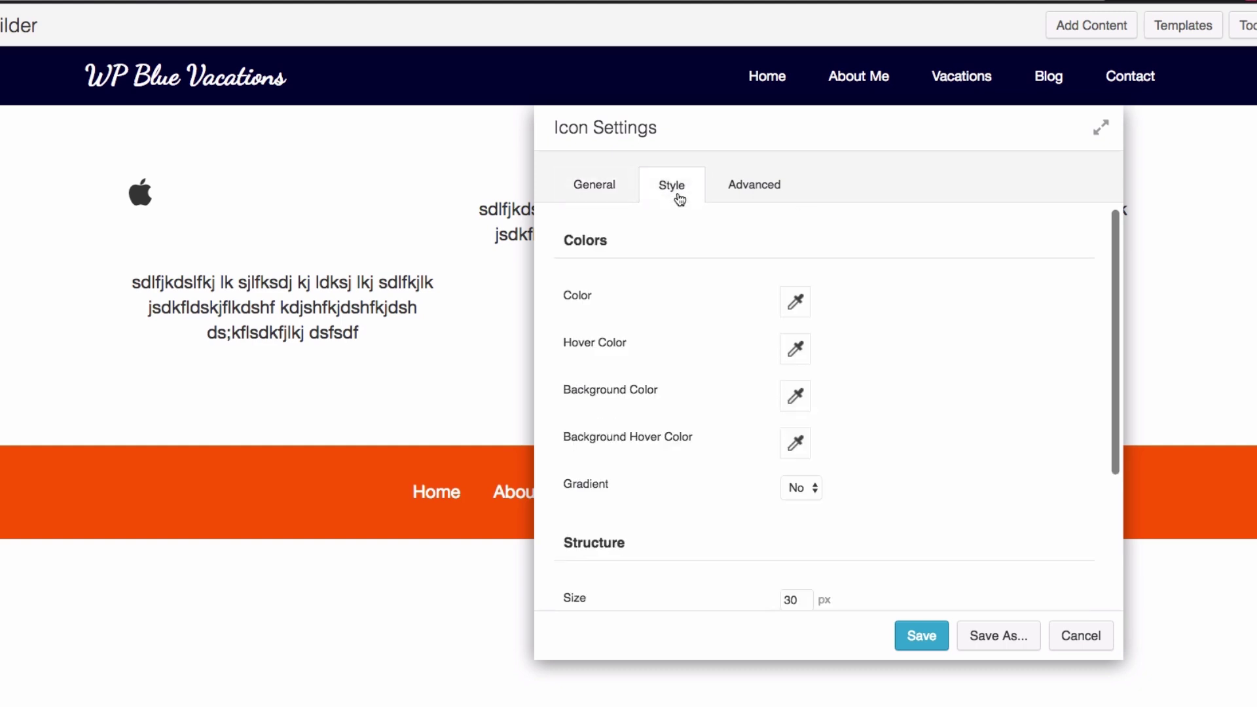
# Step: Set the Apple icon's colour to orange with the colour picker
pyautogui.scroll(-1, 692, 305)
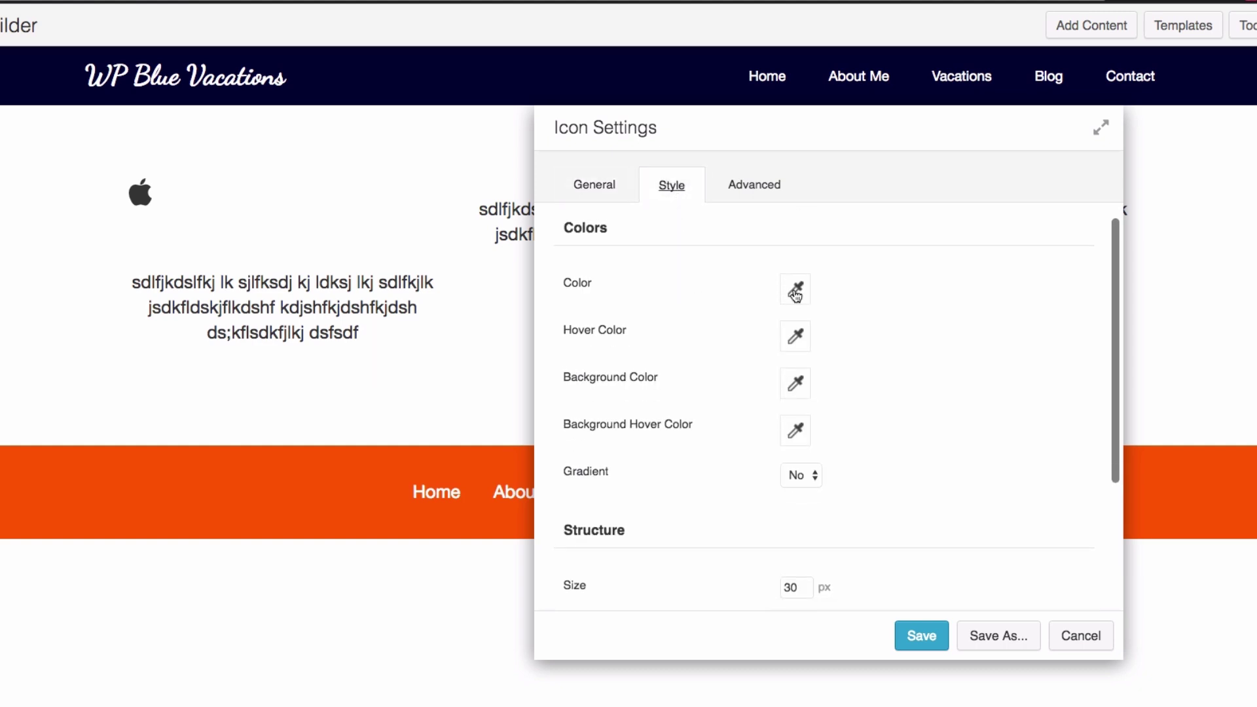
pyautogui.moveTo(937, 471); pyautogui.dragTo(953, 415)
pyautogui.moveTo(973, 542); pyautogui.dragTo(962, 542)
pyautogui.moveTo(957, 414); pyautogui.dragTo(971, 435)
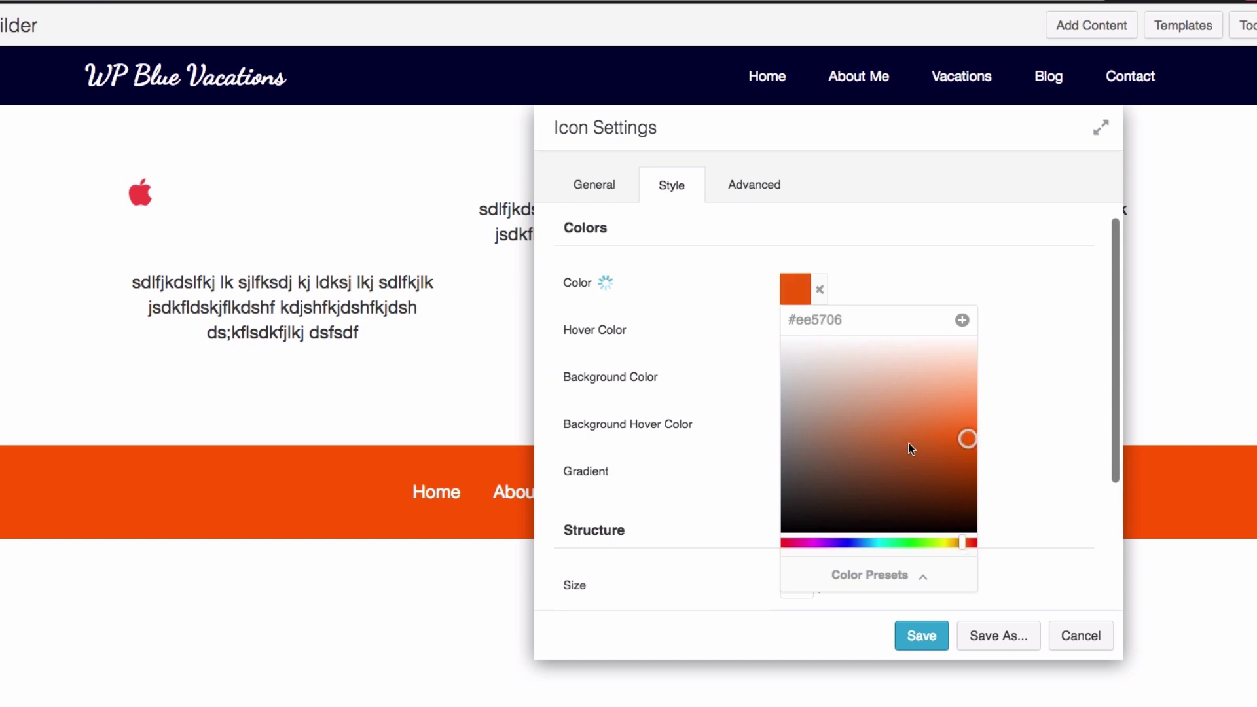
pyautogui.click(993, 400)
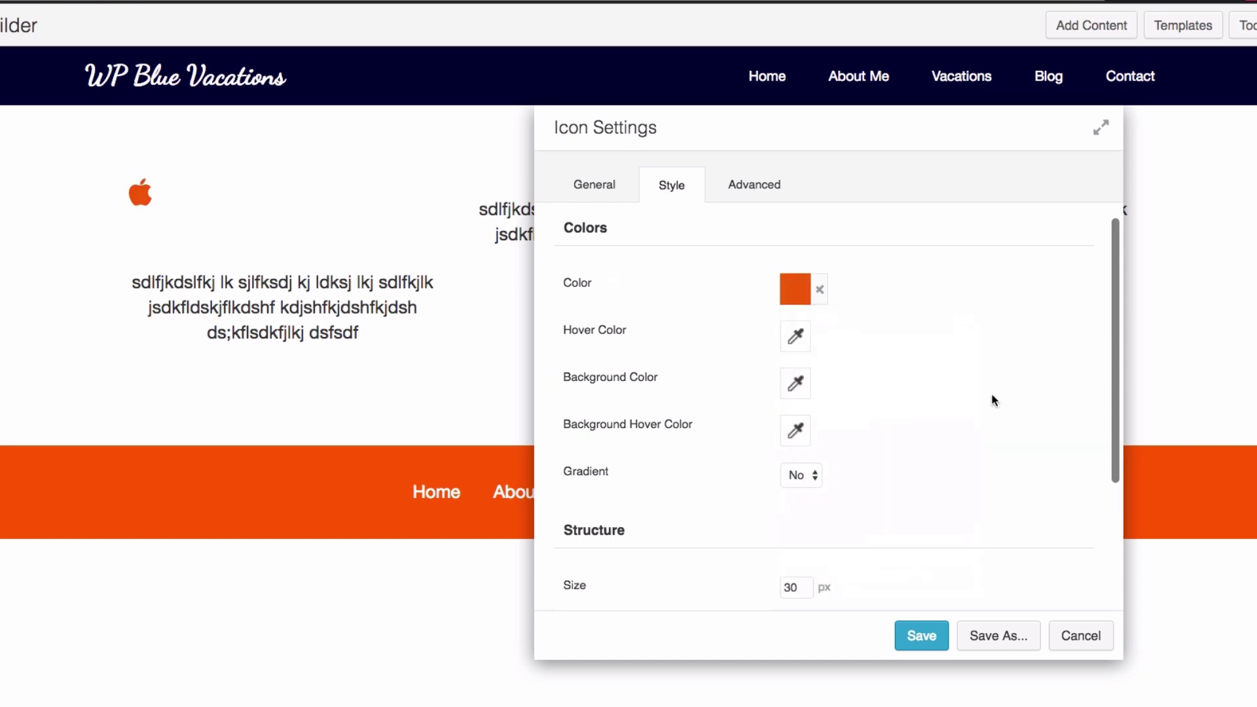
# Step: Set the icon size to 100 px and alignment to Center, then save the module
pyautogui.scroll(-5, 859, 400)
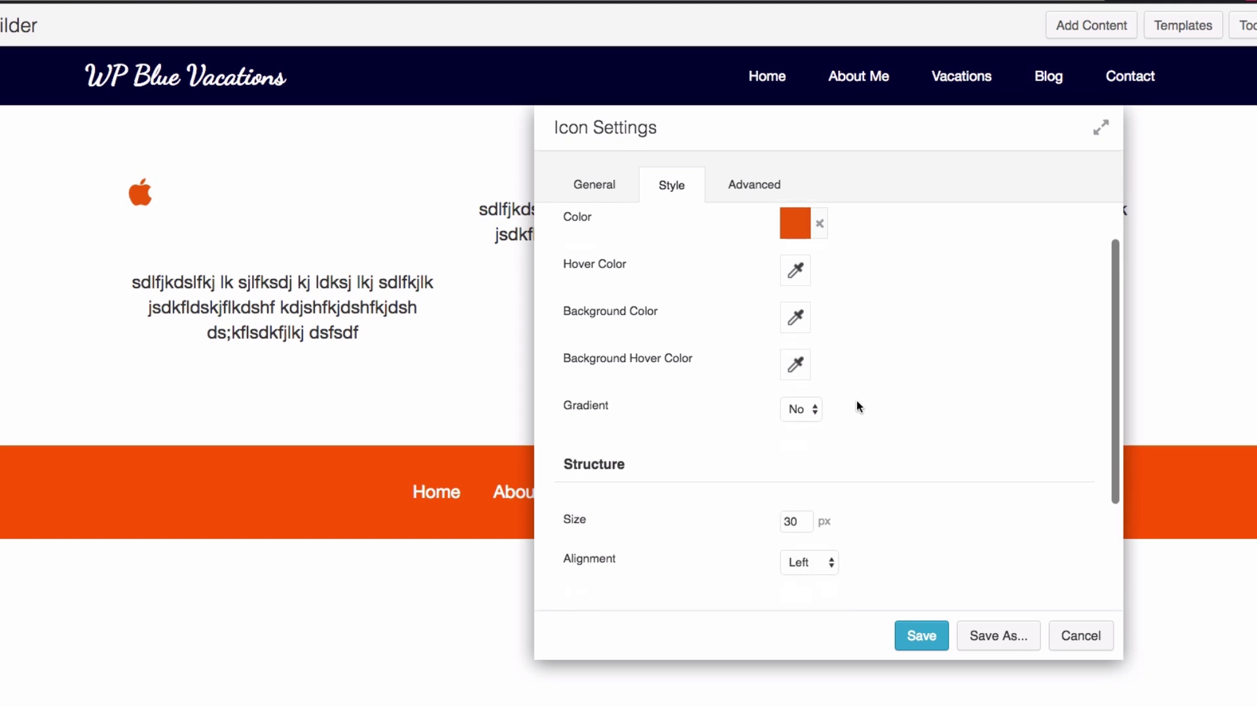
pyautogui.moveTo(788, 420); pyautogui.dragTo(783, 420)
pyautogui.write('100')
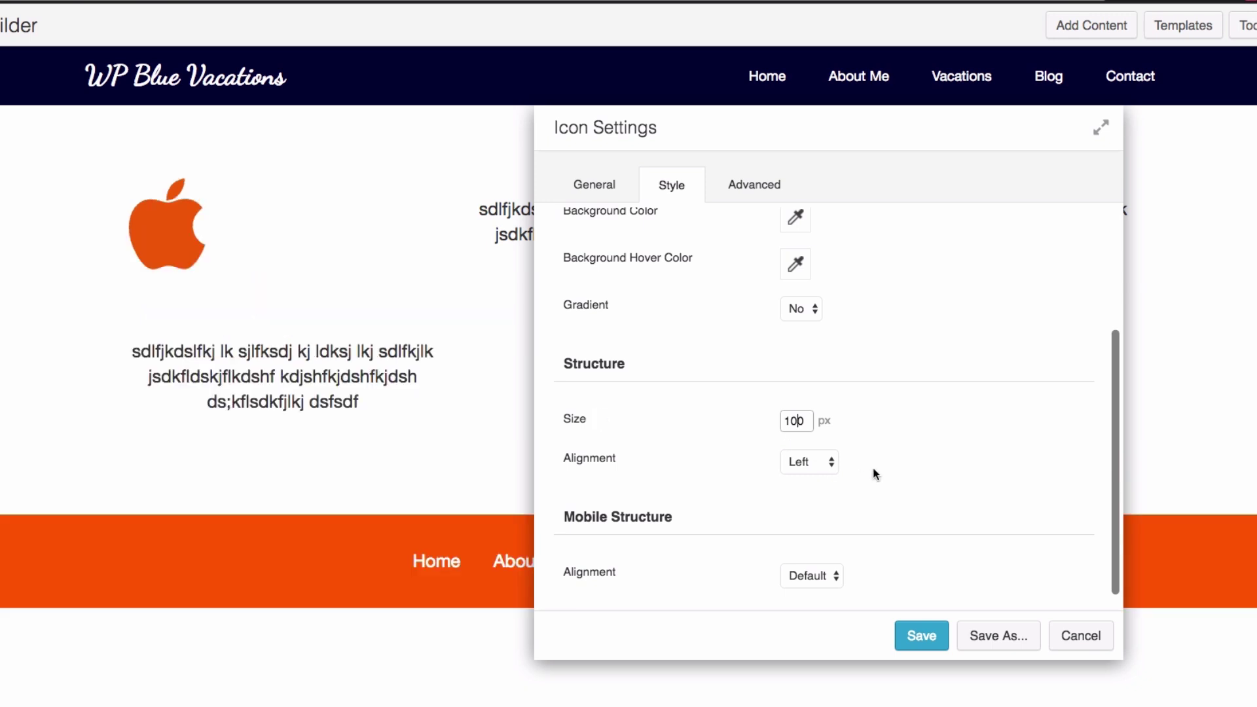
pyautogui.scroll(-1, 880, 468)
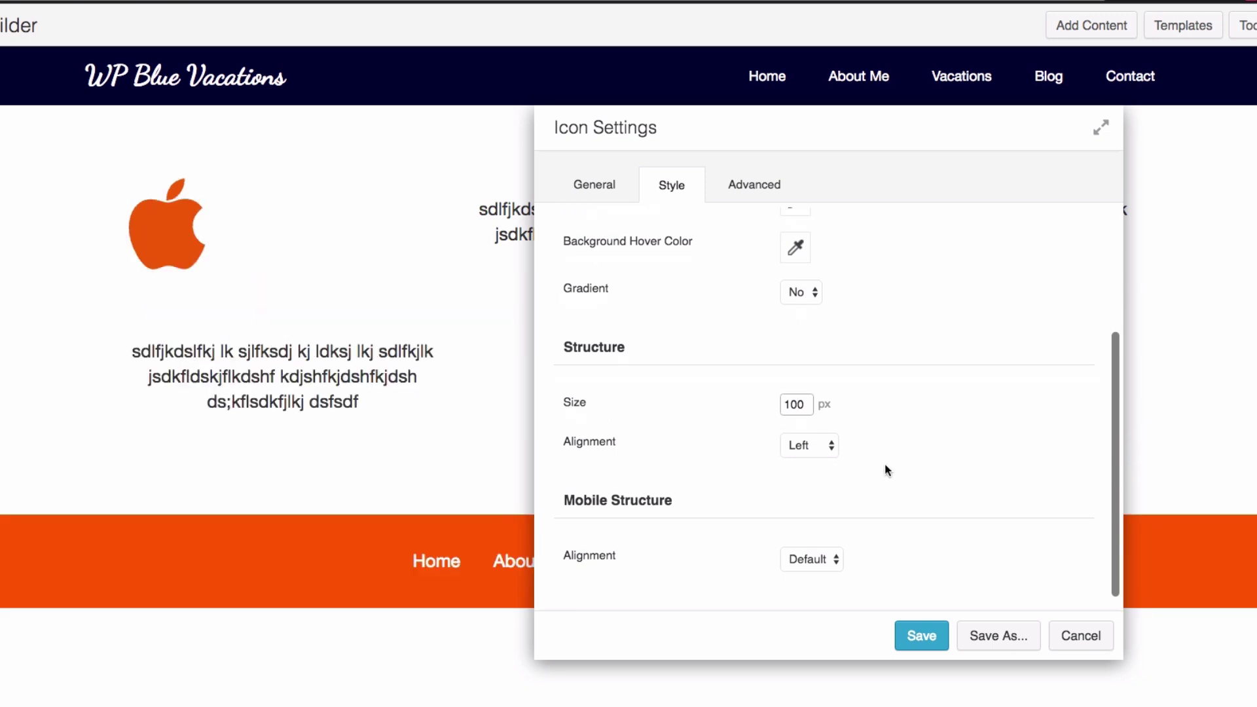
pyautogui.click(829, 447)
pyautogui.click(824, 433)
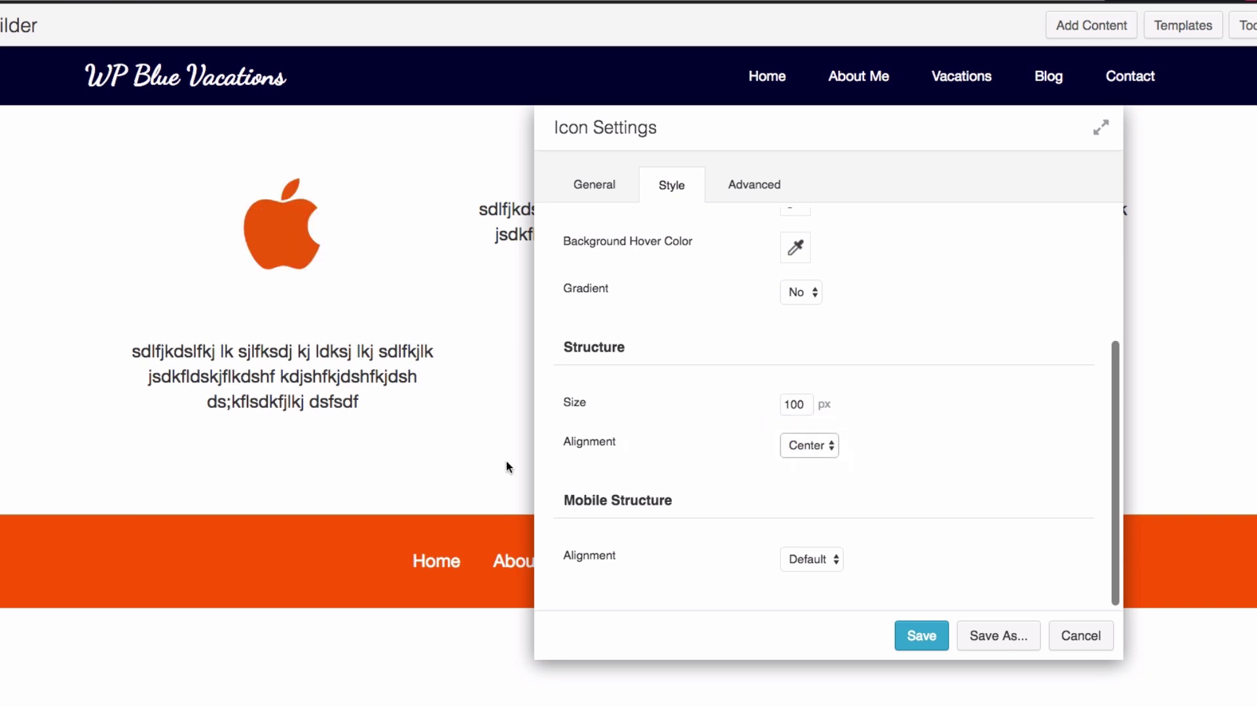
pyautogui.click(923, 636)
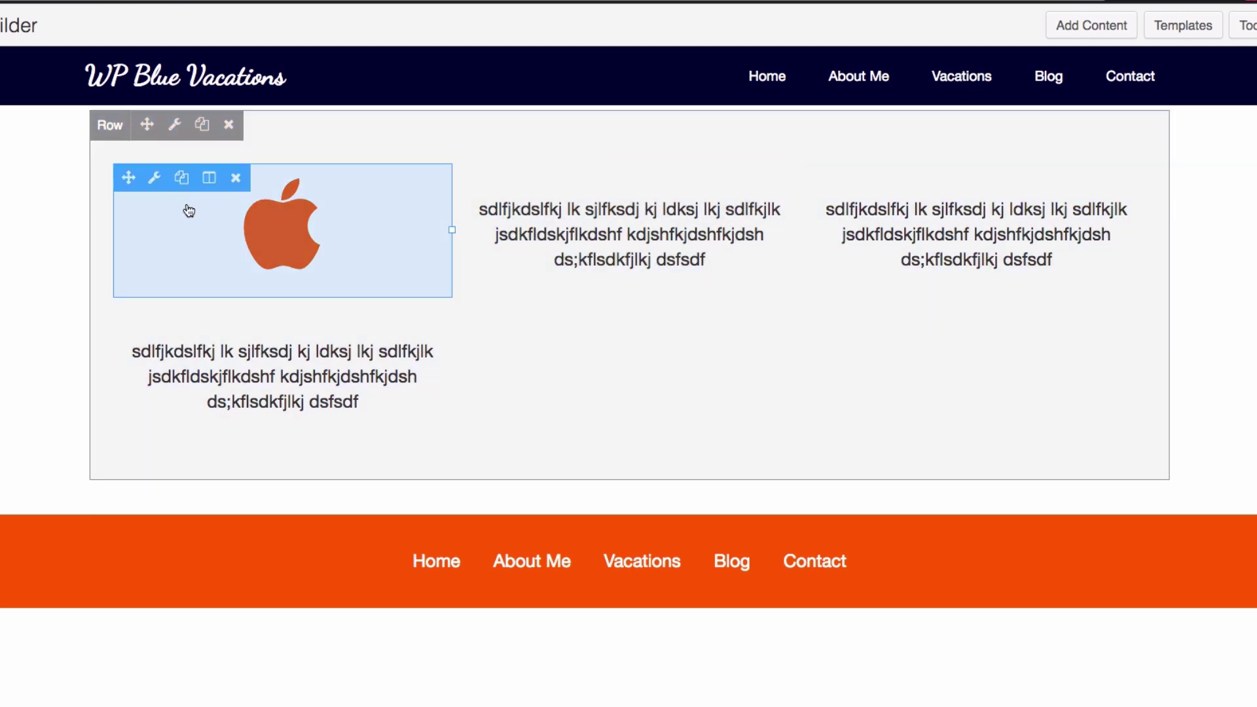
pyautogui.click(183, 179)
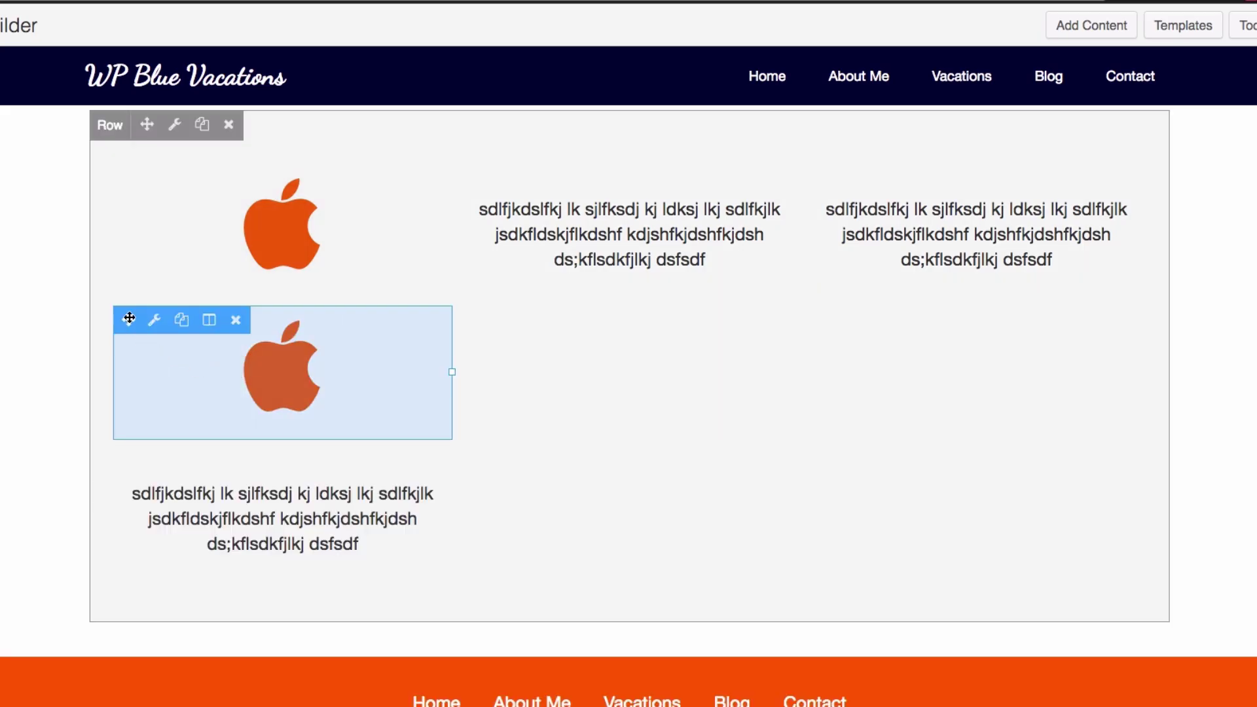
# Step: Move the icon copy to the top of the middle column, change it to a birthday cake, and save
pyautogui.moveTo(129, 318); pyautogui.dragTo(583, 255)
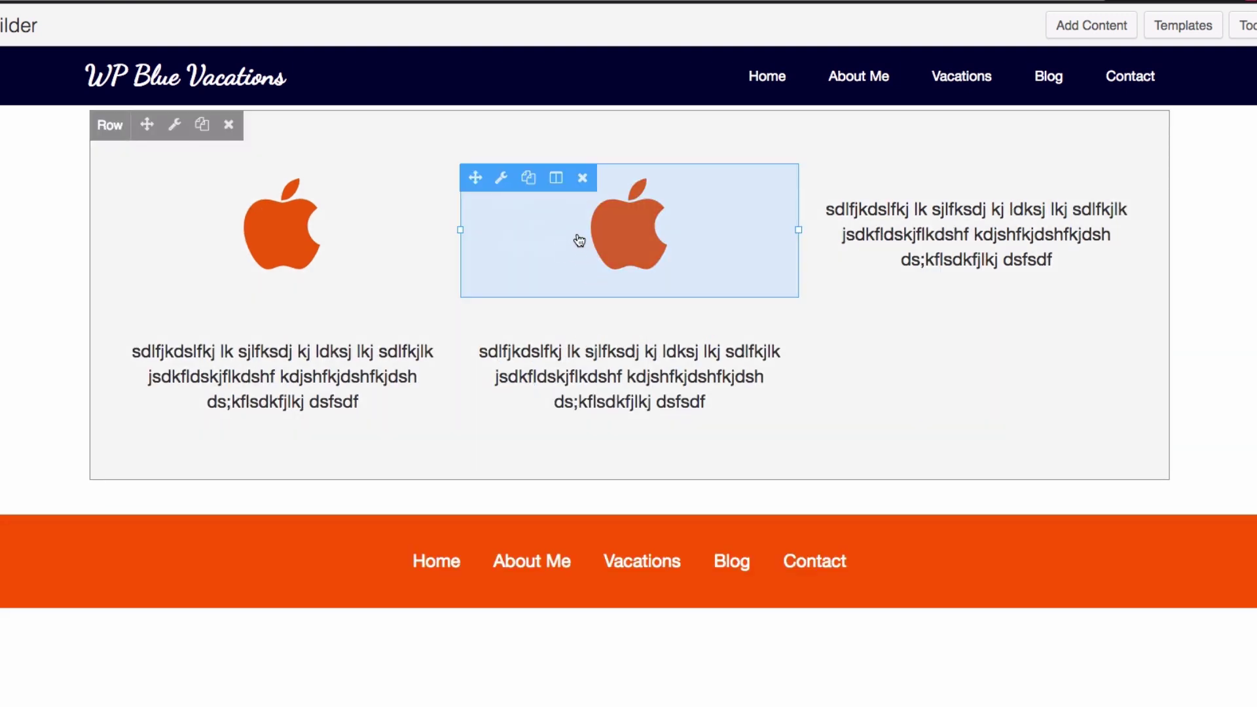
pyautogui.click(616, 235)
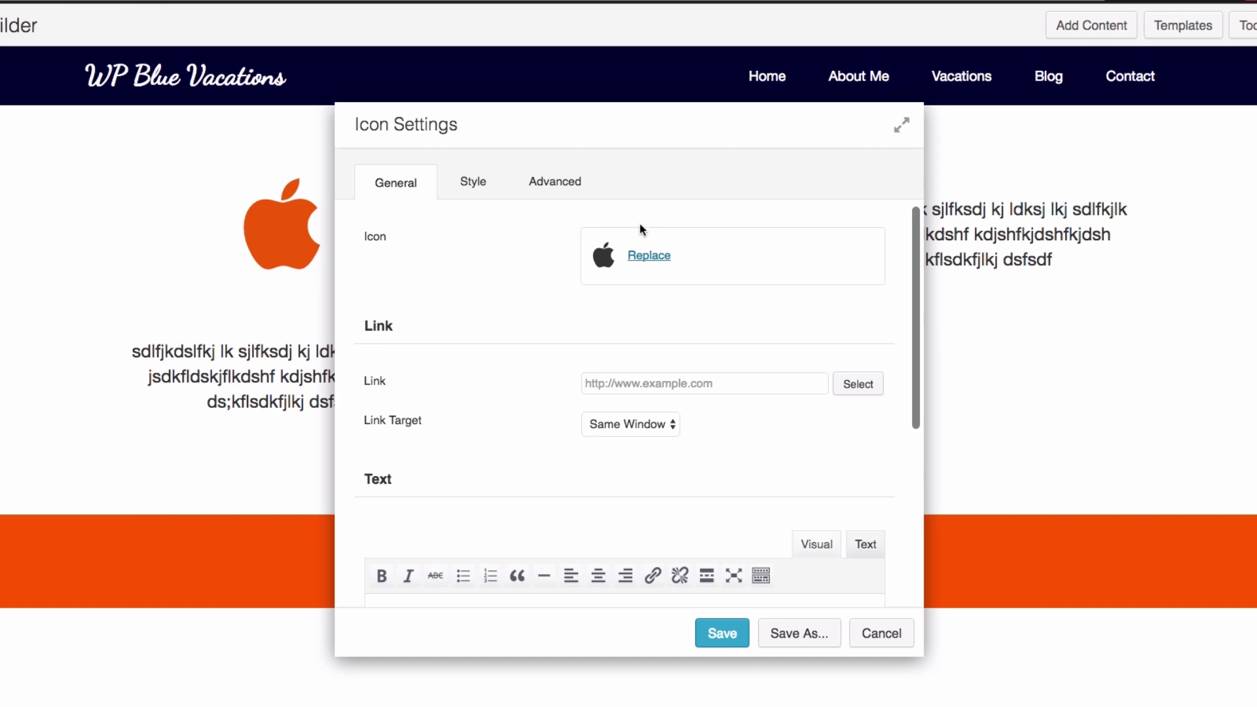
pyautogui.click(649, 256)
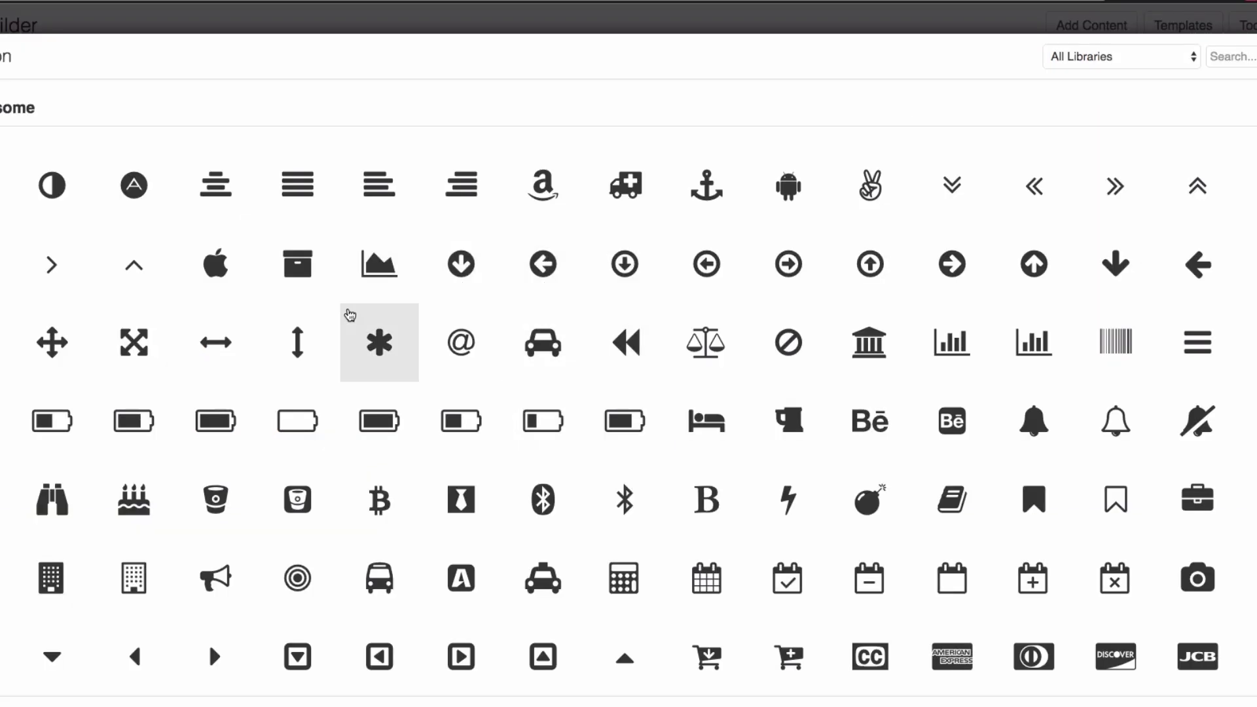
pyautogui.scroll(-3, 833, 359)
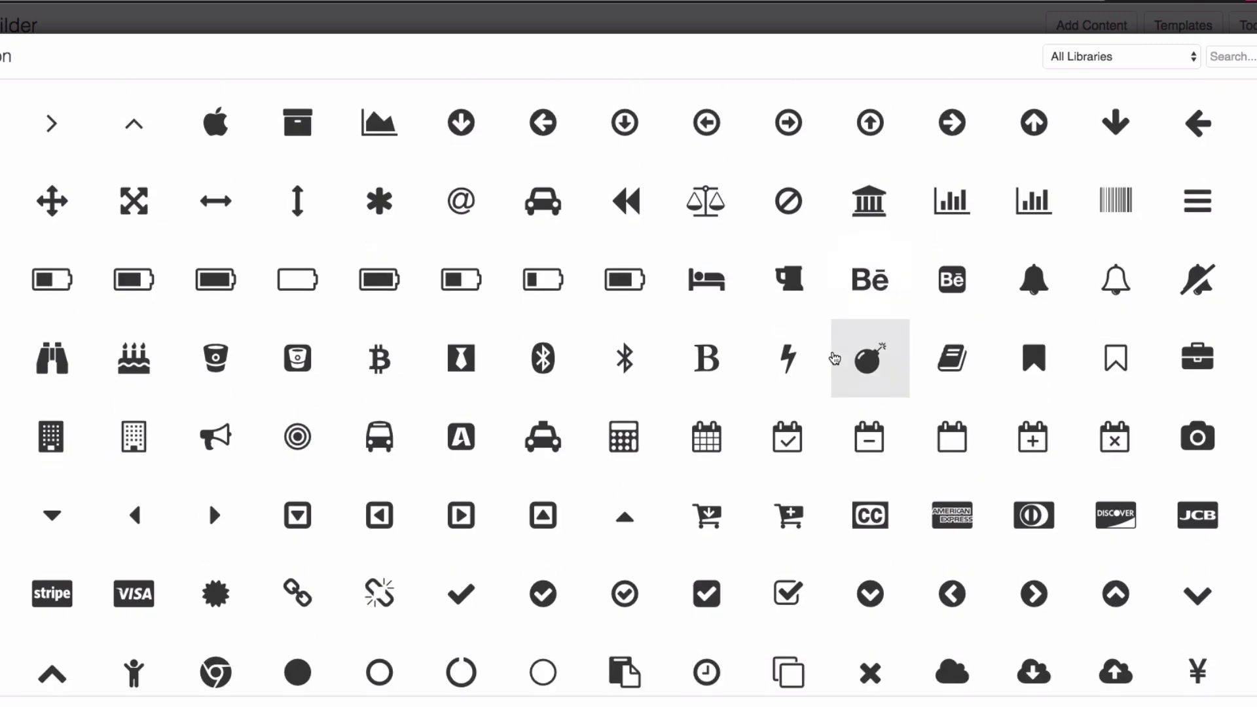
pyautogui.scroll(-1, 825, 360)
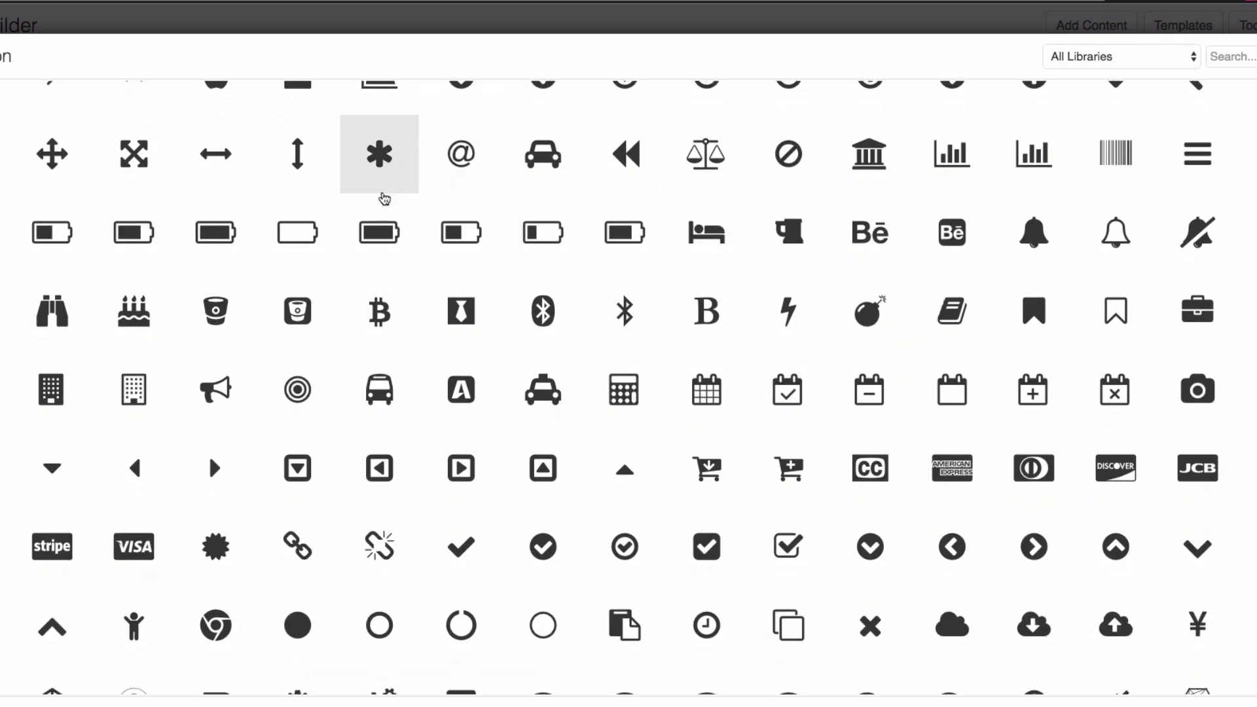
pyautogui.click(127, 320)
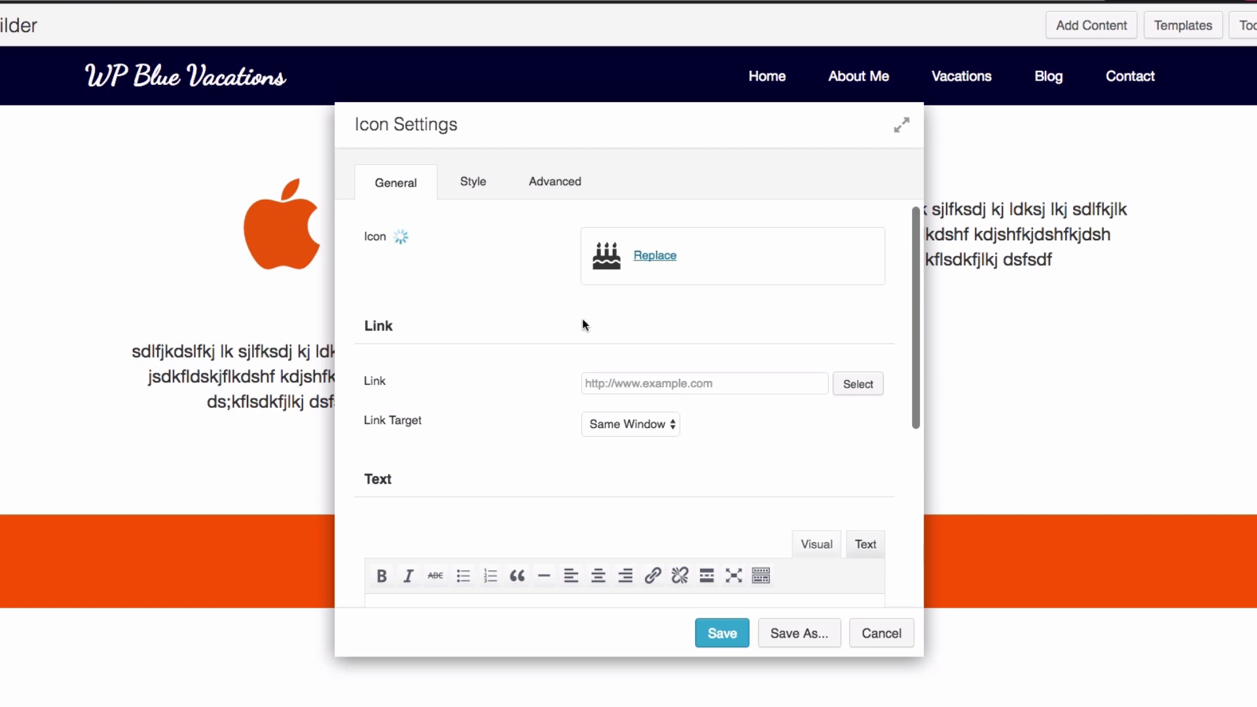
pyautogui.moveTo(613, 121); pyautogui.dragTo(1099, 85)
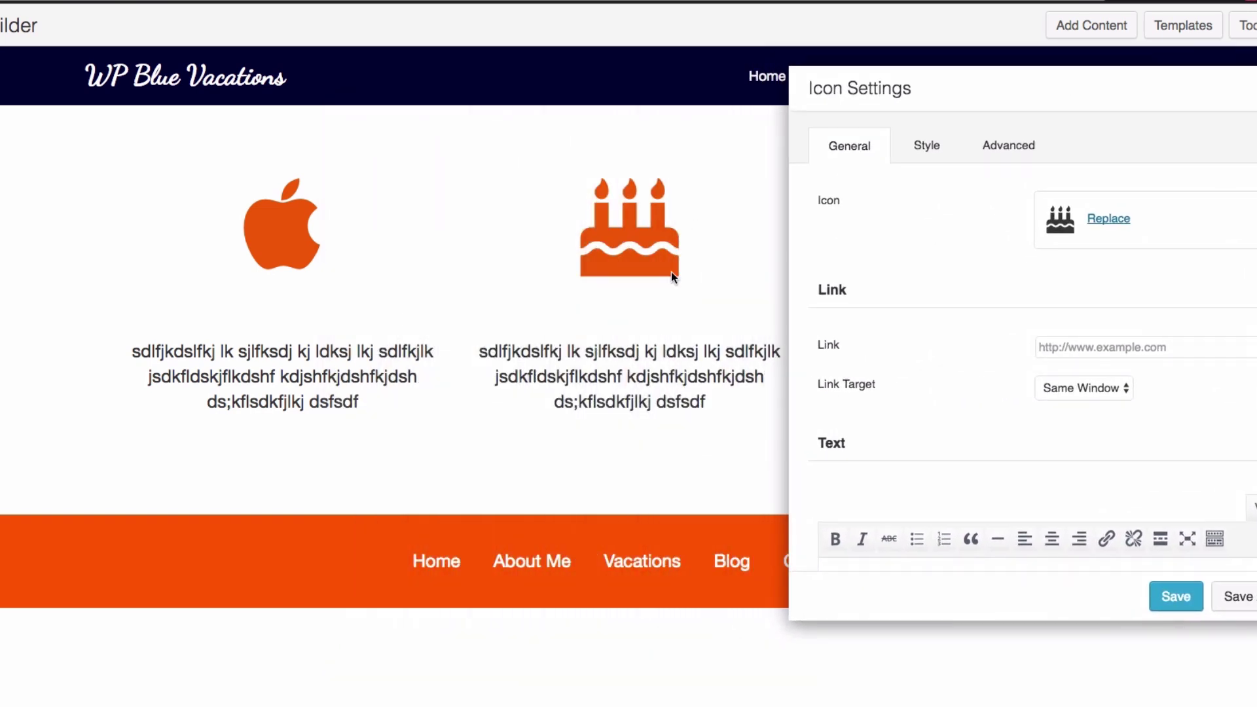
pyautogui.click(1173, 597)
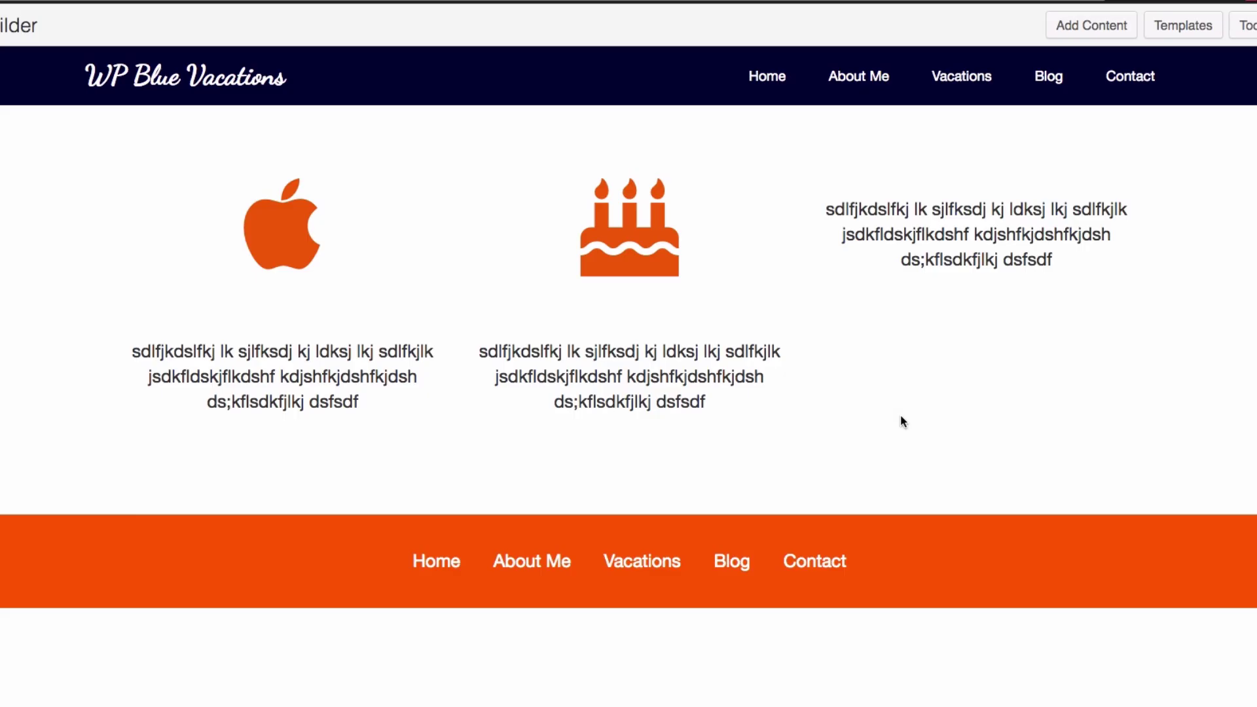
pyautogui.moveTo(641, 252)
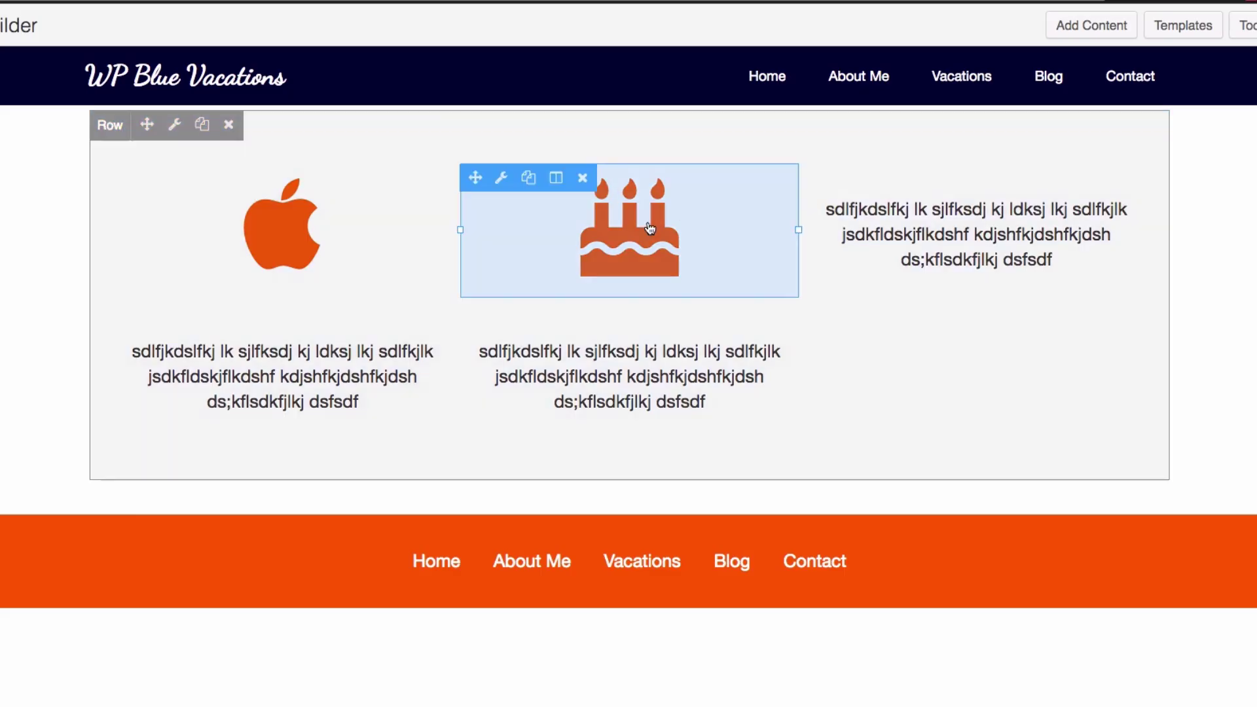
# Step: Duplicate the cake icon module and place the copy above the third column's text
pyautogui.click(531, 178)
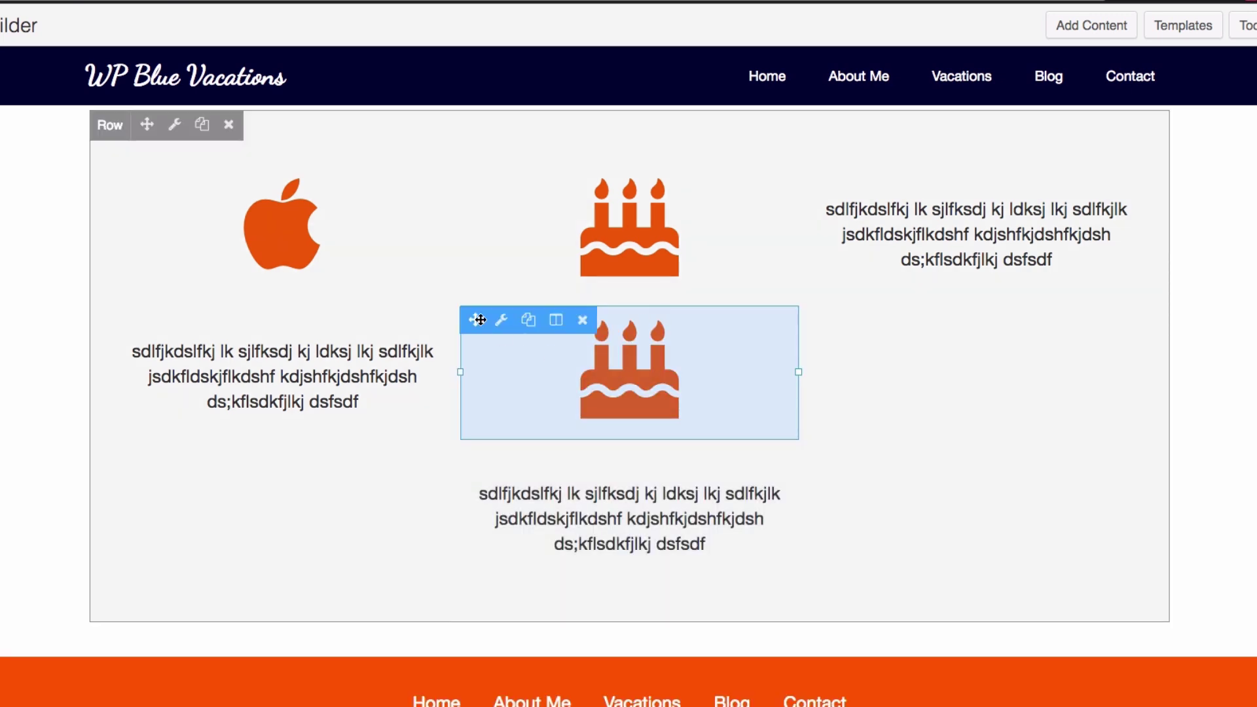
pyautogui.moveTo(479, 319); pyautogui.dragTo(910, 230)
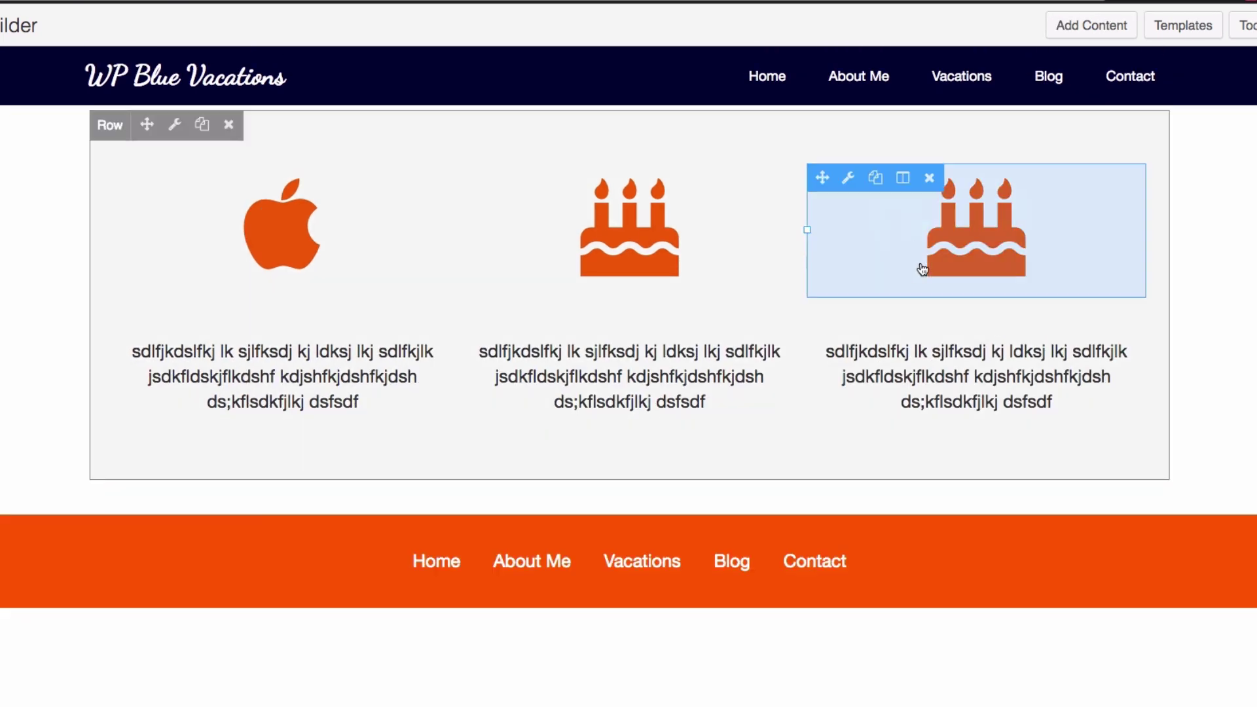
pyautogui.click(969, 231)
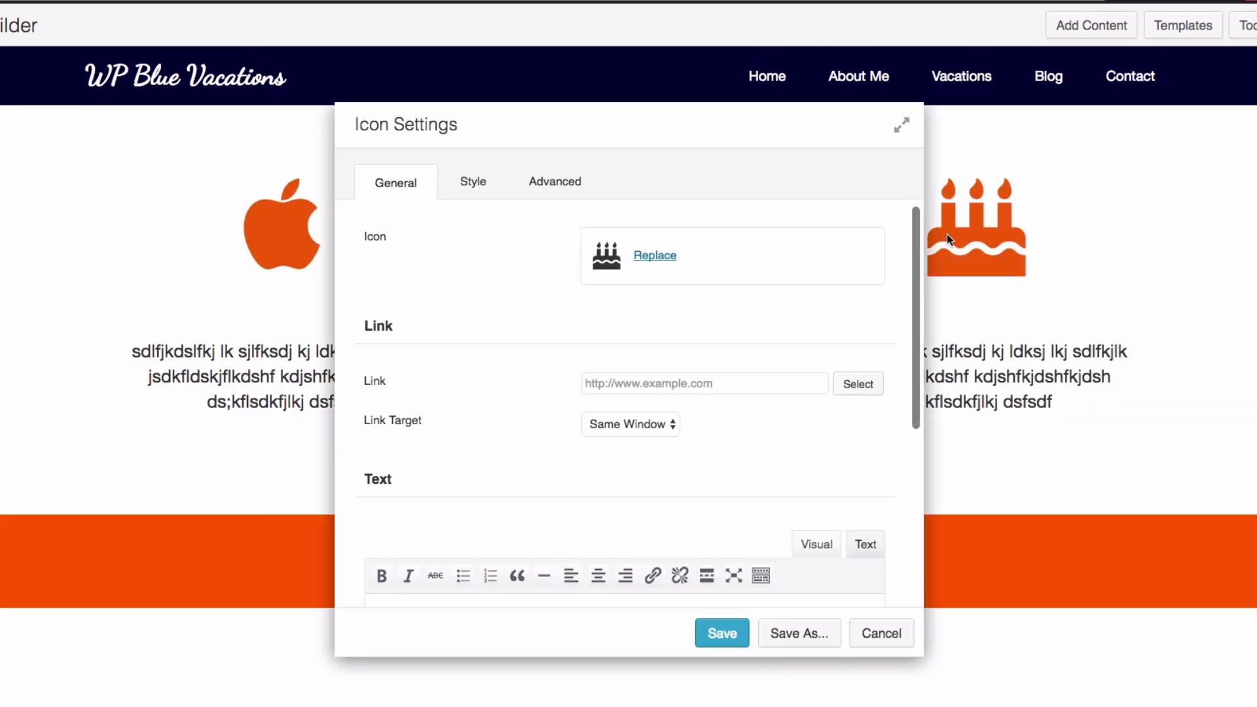
# Step: Replace the copied icon with the envelope icon and save the icon settings
pyautogui.click(663, 262)
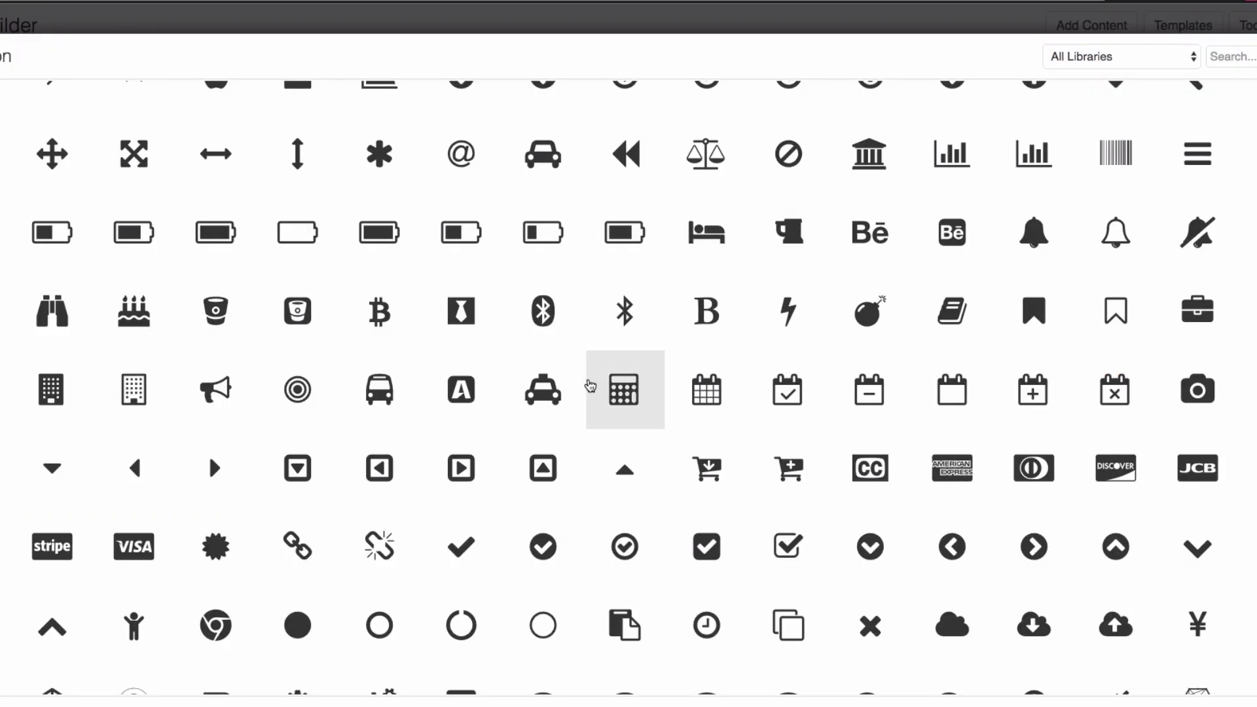
pyautogui.scroll(-3, 591, 390)
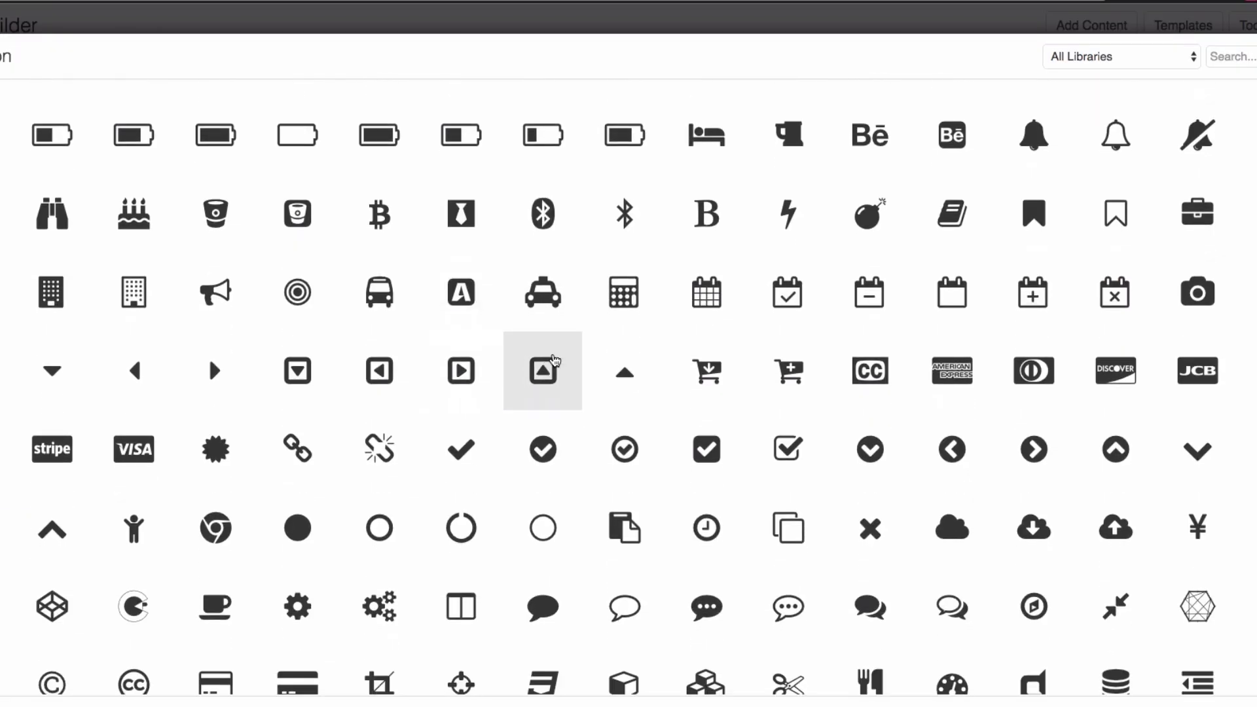
pyautogui.scroll(-2, 570, 353)
pyautogui.scroll(-3, 434, 366)
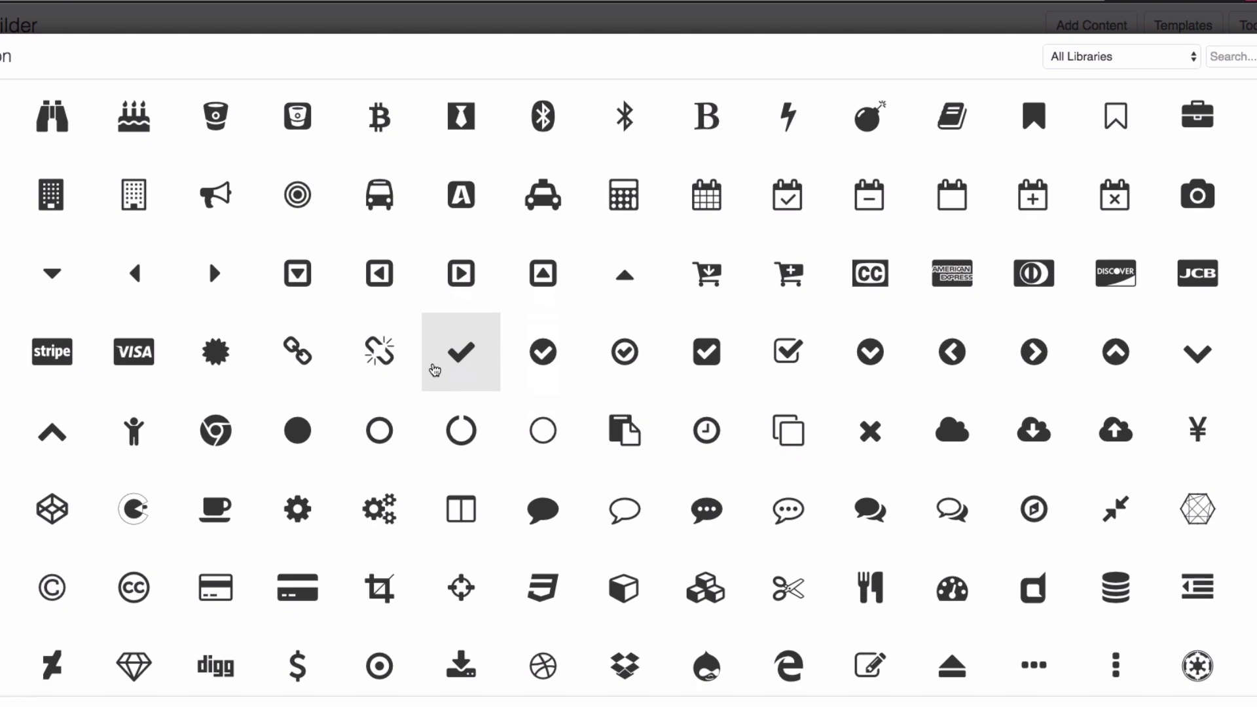
pyautogui.scroll(-3, 439, 370)
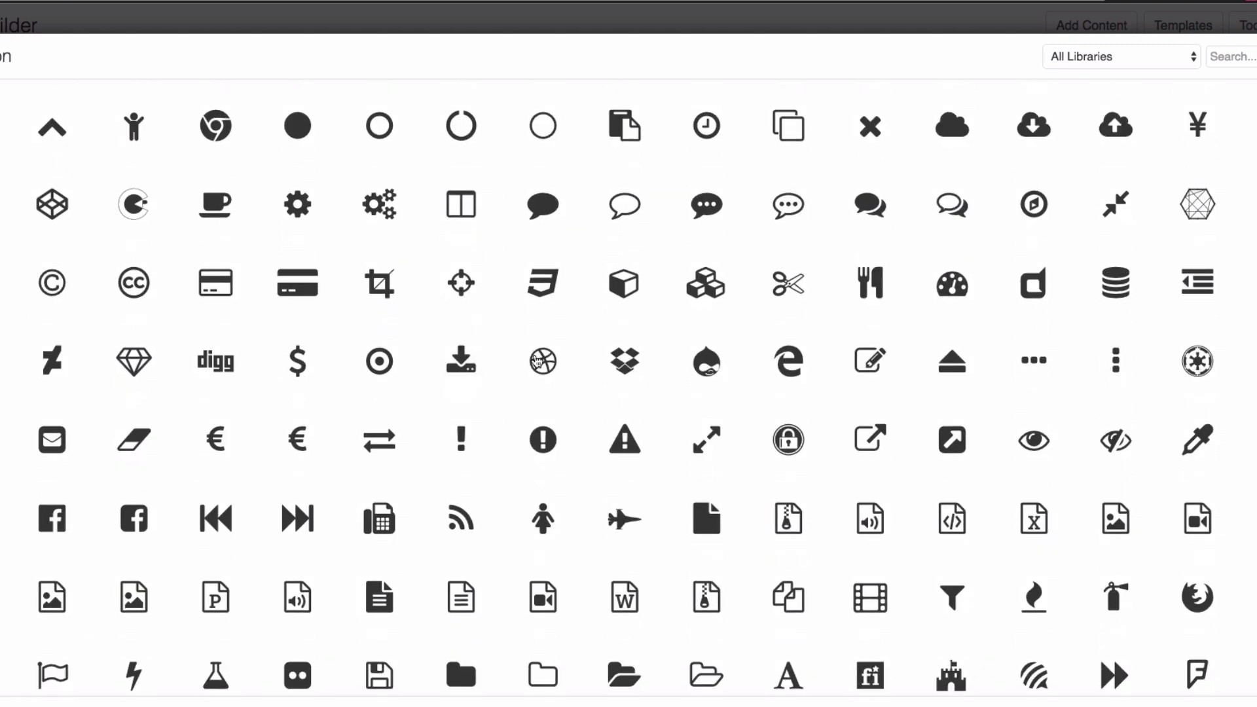
pyautogui.scroll(-2, 625, 359)
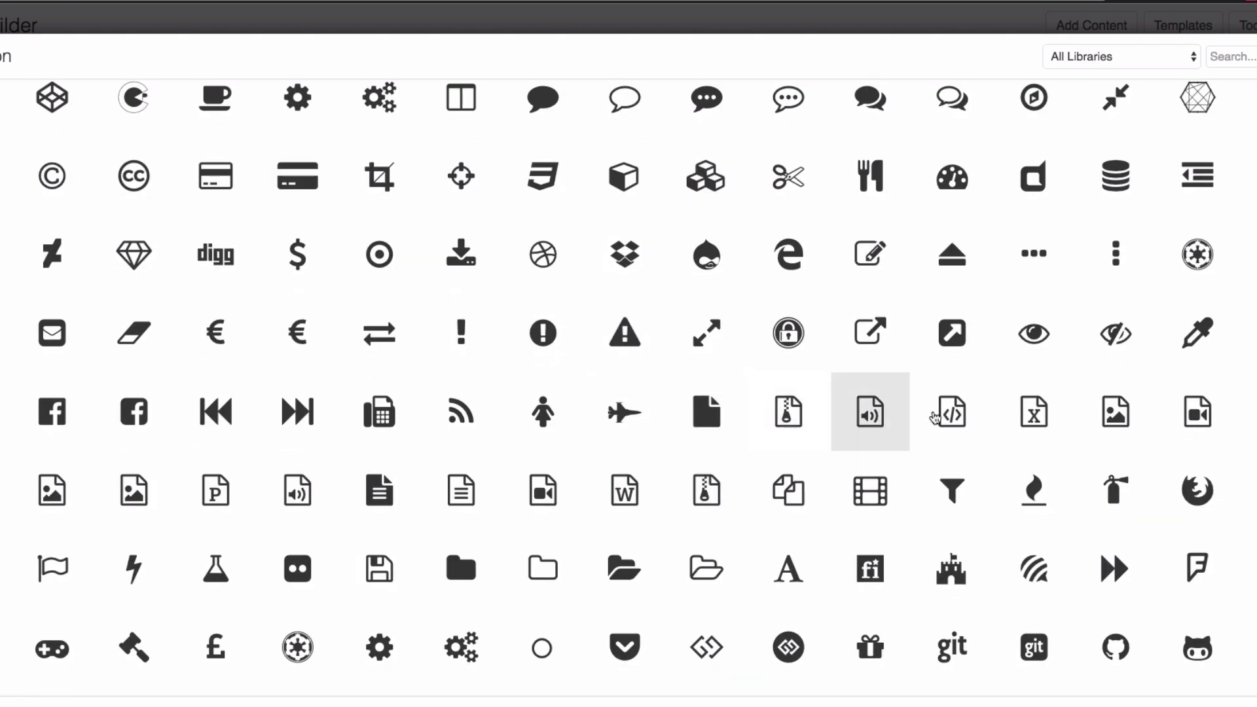
pyautogui.click(1247, 256)
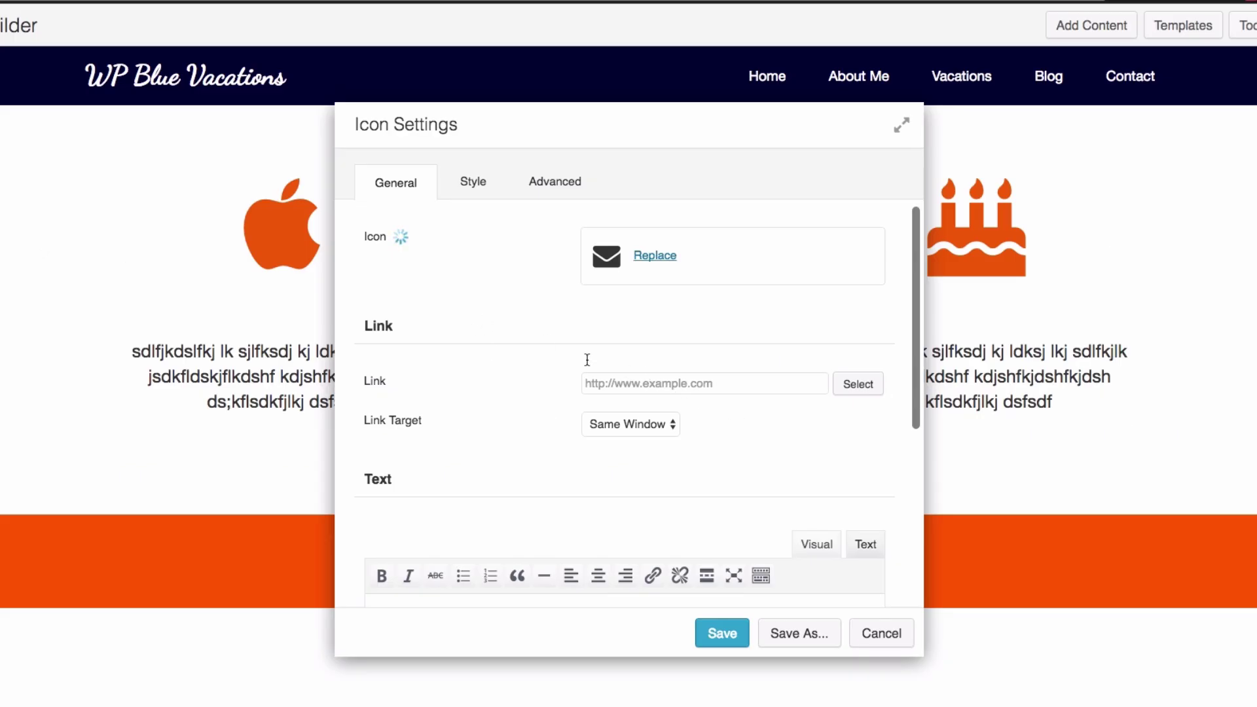
pyautogui.click(718, 632)
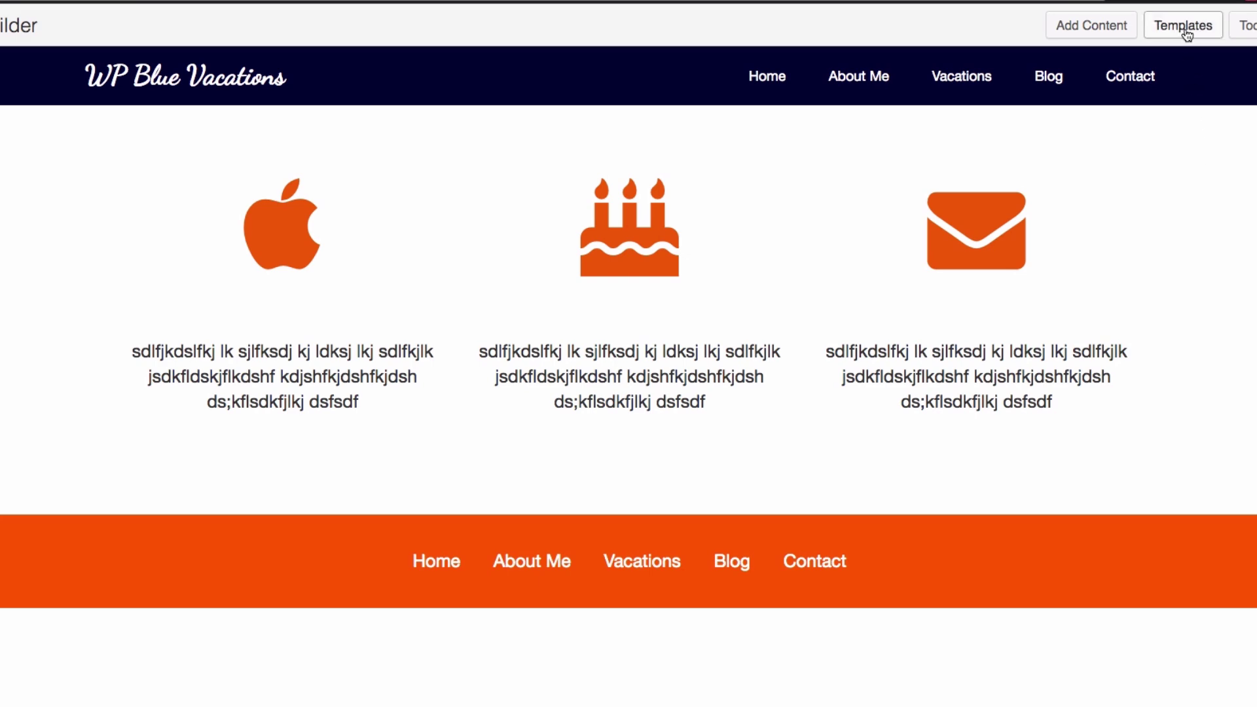
# Step: Replace the Home page layout with the Fullscreen template, confirming the overwrite warning
pyautogui.click(1186, 26)
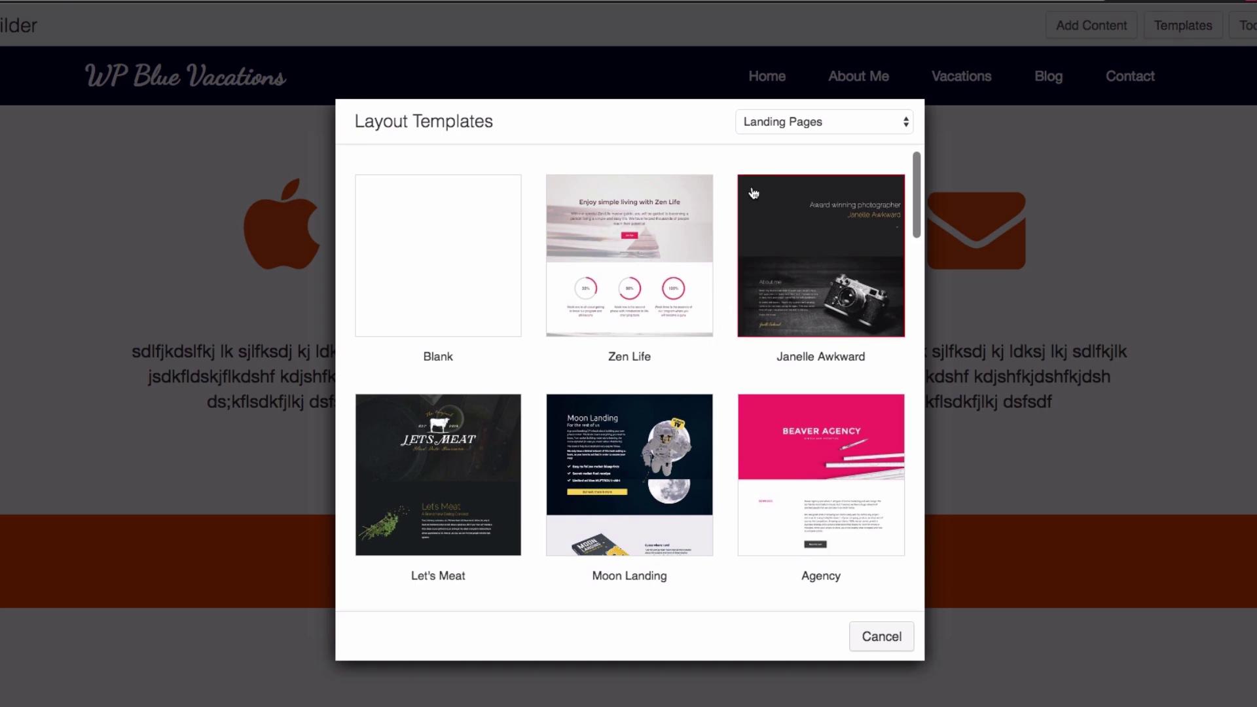
pyautogui.moveTo(916, 158); pyautogui.dragTo(914, 260)
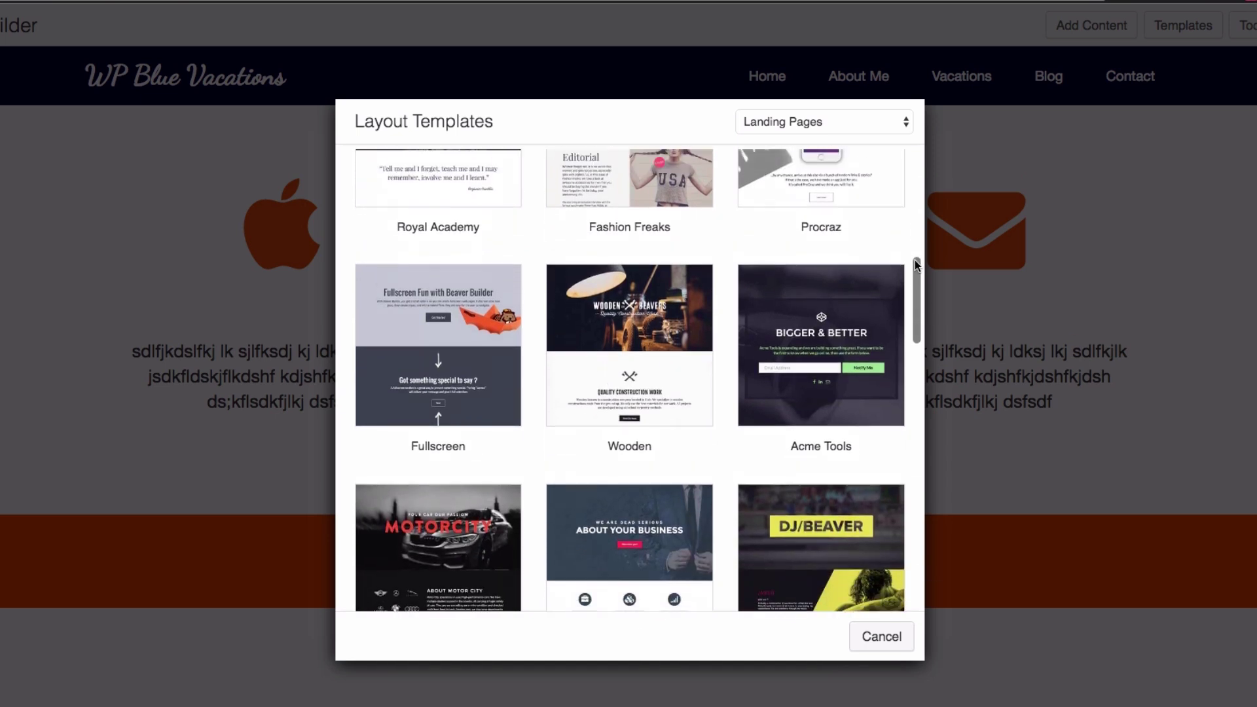
pyautogui.click(439, 364)
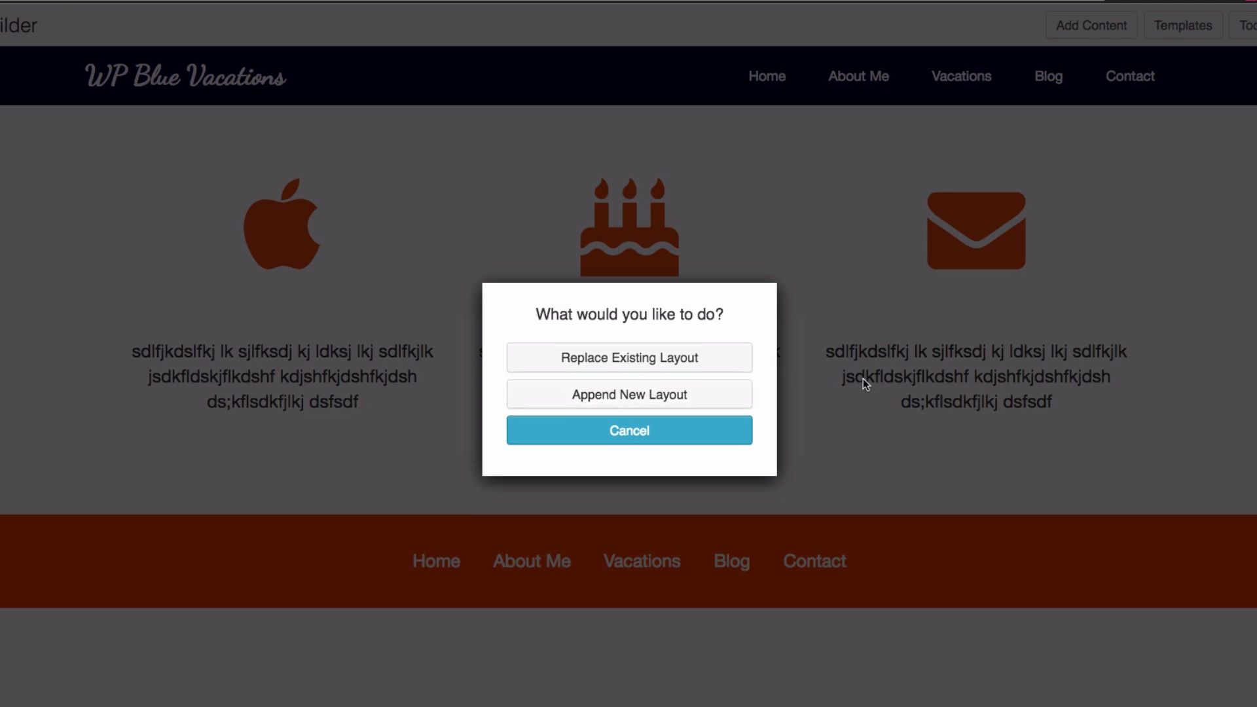
pyautogui.click(616, 359)
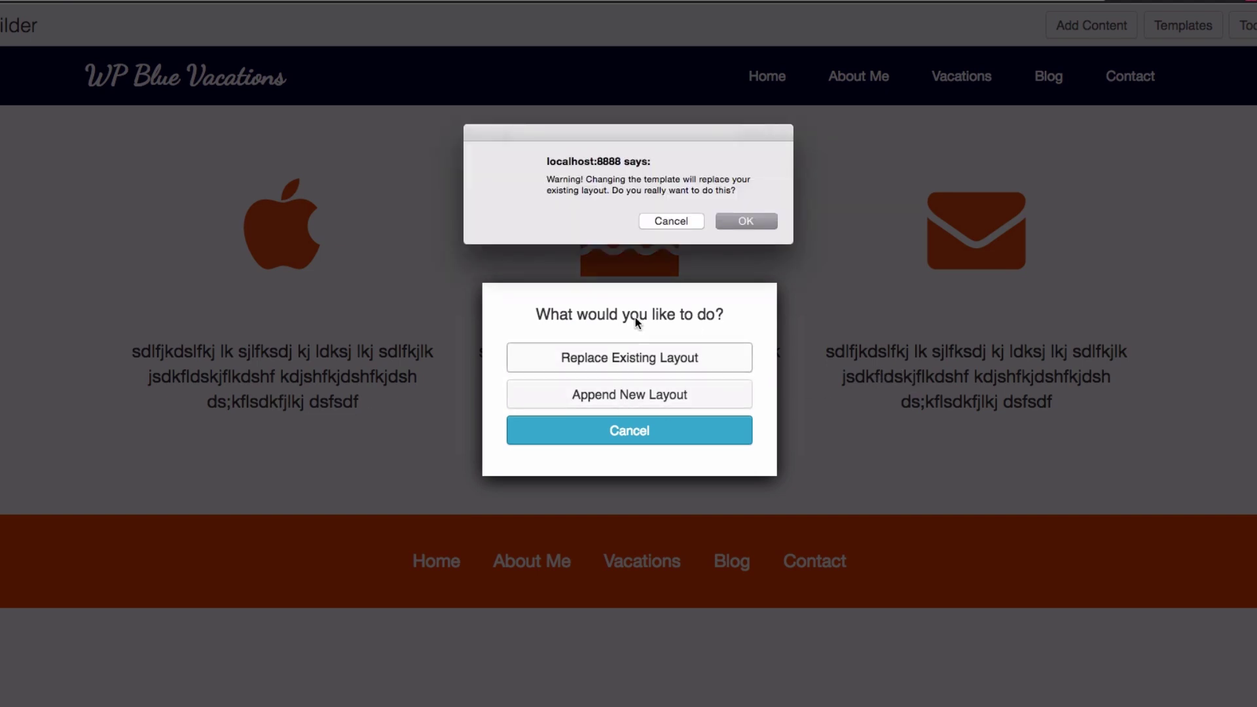
pyautogui.click(732, 220)
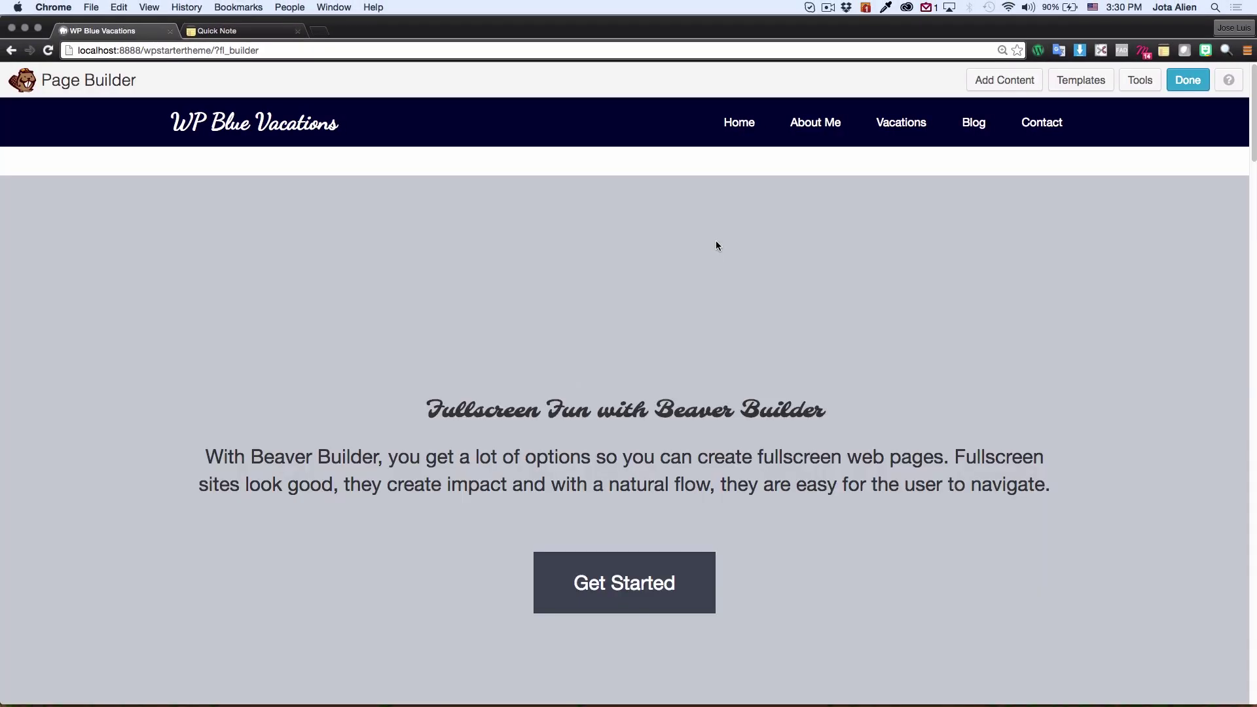
pyautogui.scroll(-5, 961, 352)
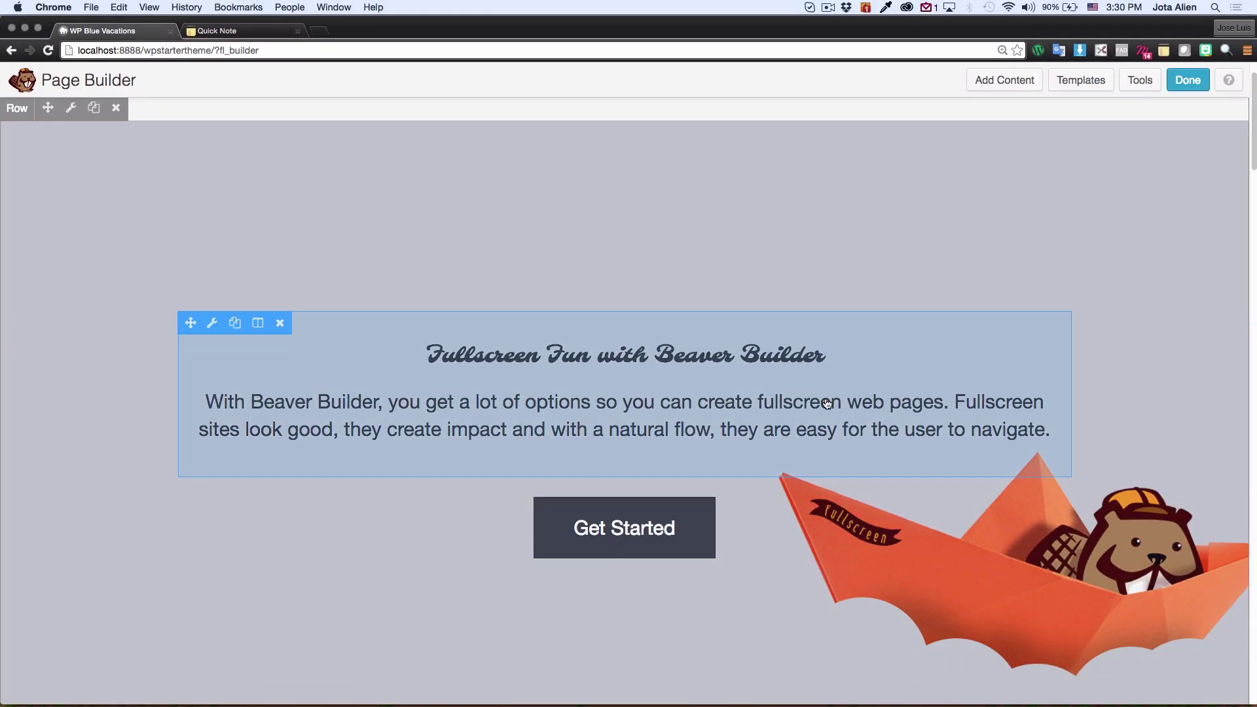
pyautogui.moveTo(1254, 122)
pyautogui.mouseDown()
pyautogui.moveTo(1253, 486)
pyautogui.moveTo(1229, 652)
pyautogui.moveTo(1252, 444)
pyautogui.moveTo(1252, 103)
pyautogui.mouseUp()
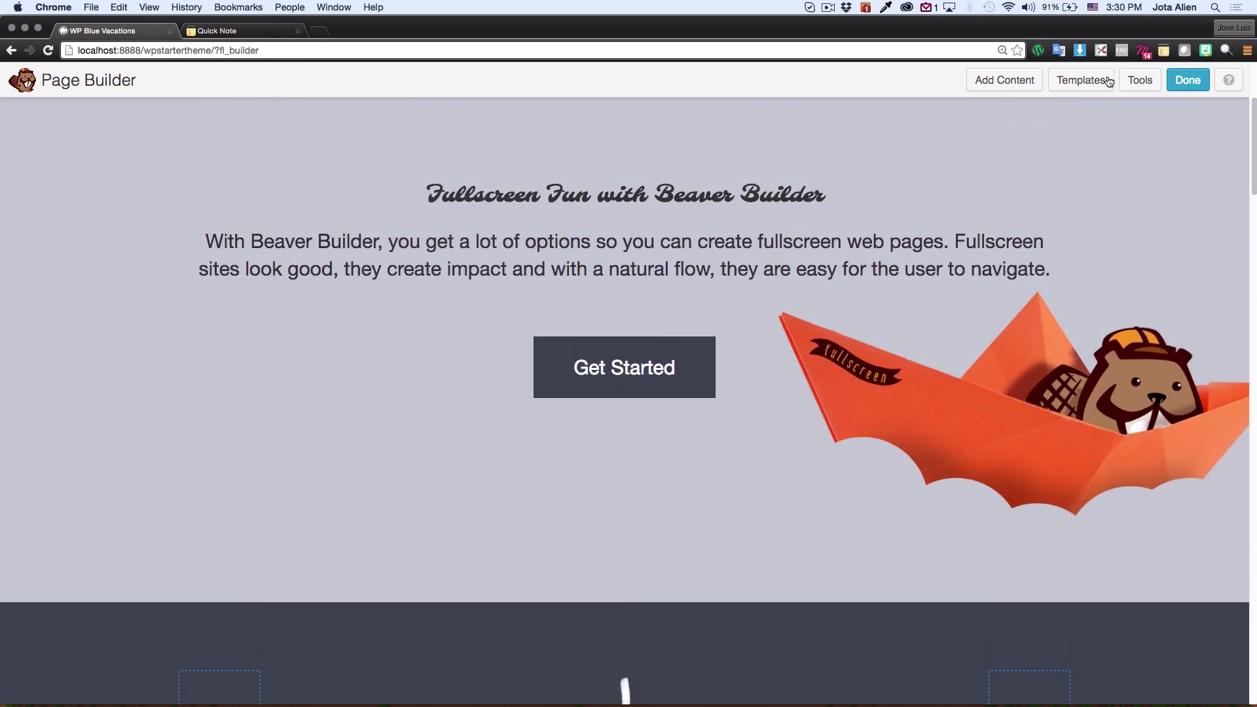
# Step: Replace the layout with the Zen Life template and scroll to its percentage circles
pyautogui.click(1076, 85)
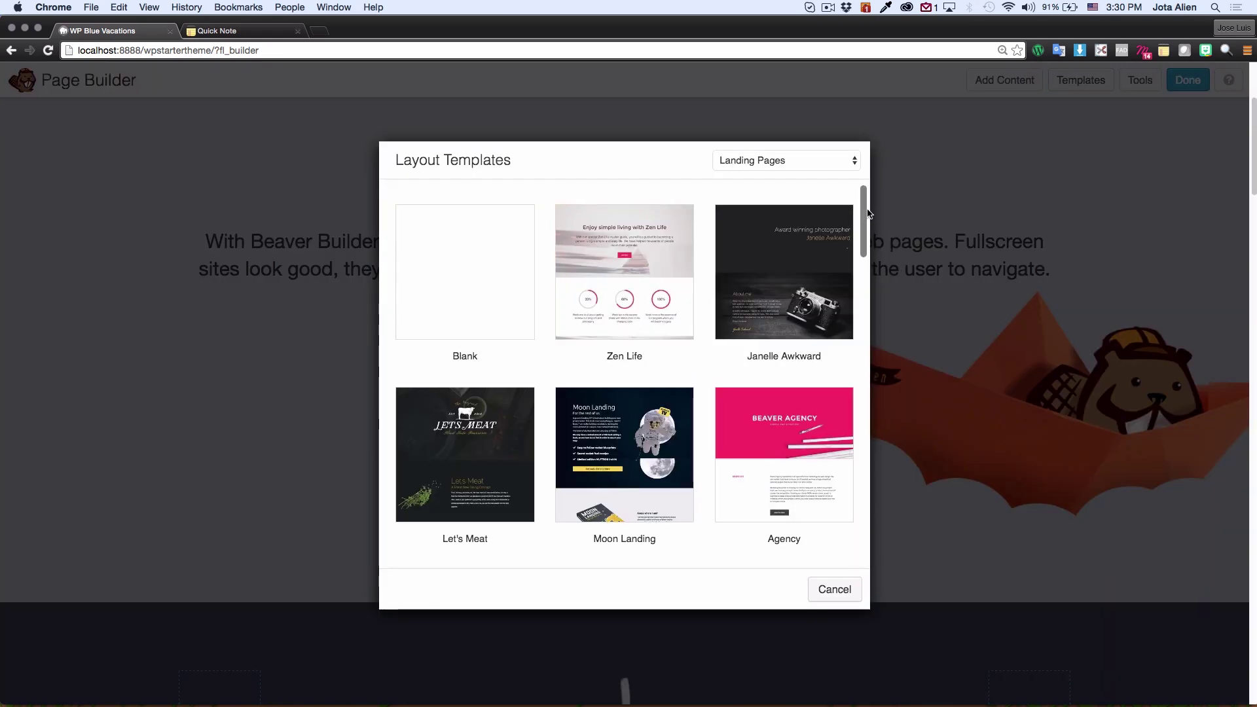
pyautogui.click(625, 288)
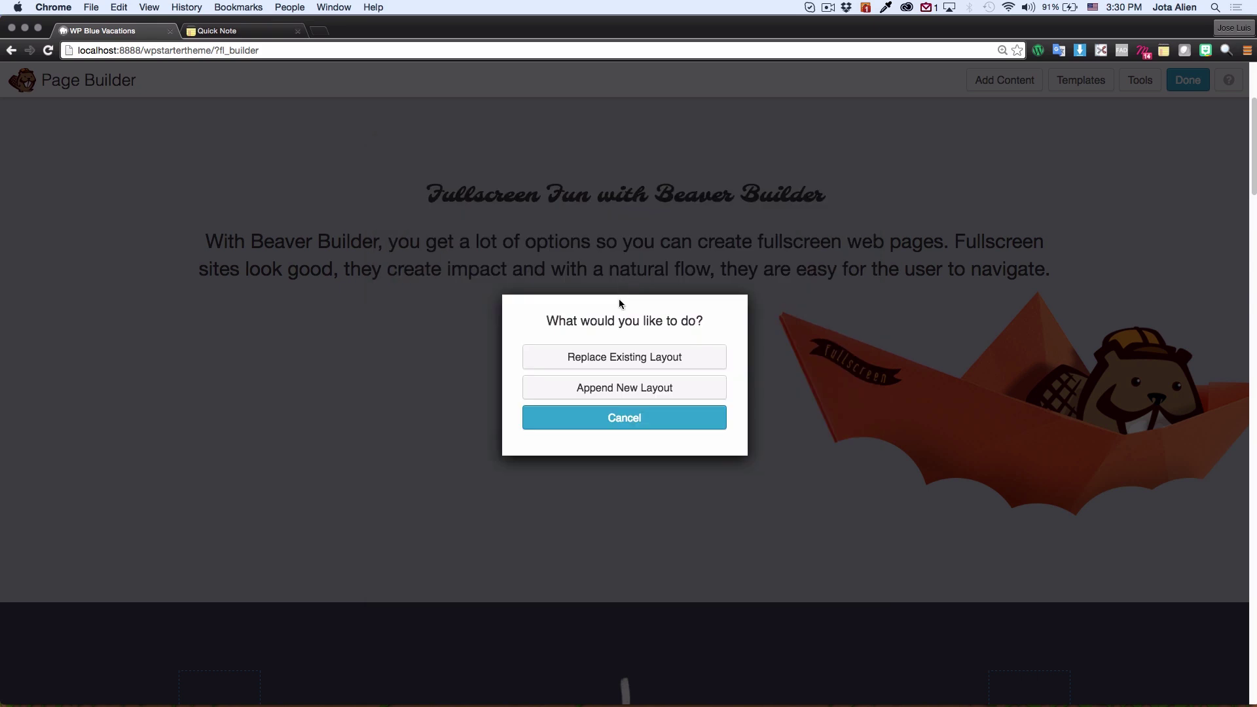
pyautogui.click(615, 359)
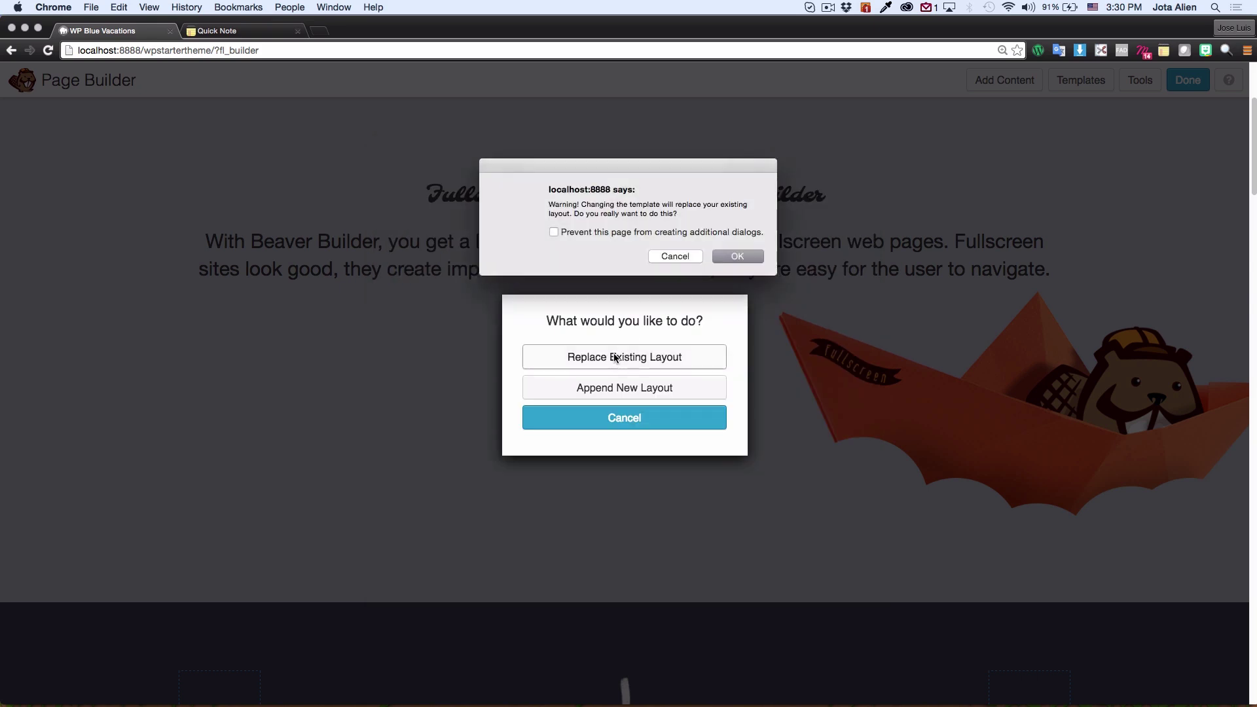
pyautogui.click(724, 255)
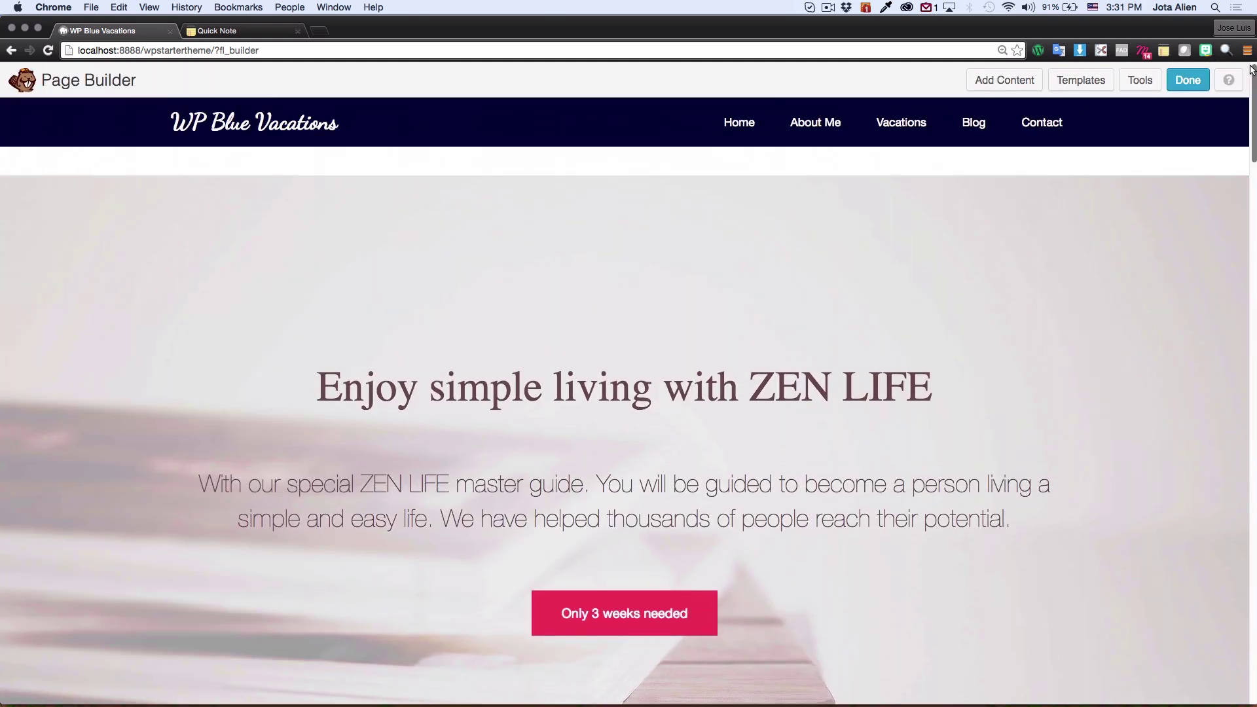
pyautogui.moveTo(1251, 69); pyautogui.dragTo(1254, 327)
pyautogui.moveTo(1254, 347); pyautogui.dragTo(1250, 199)
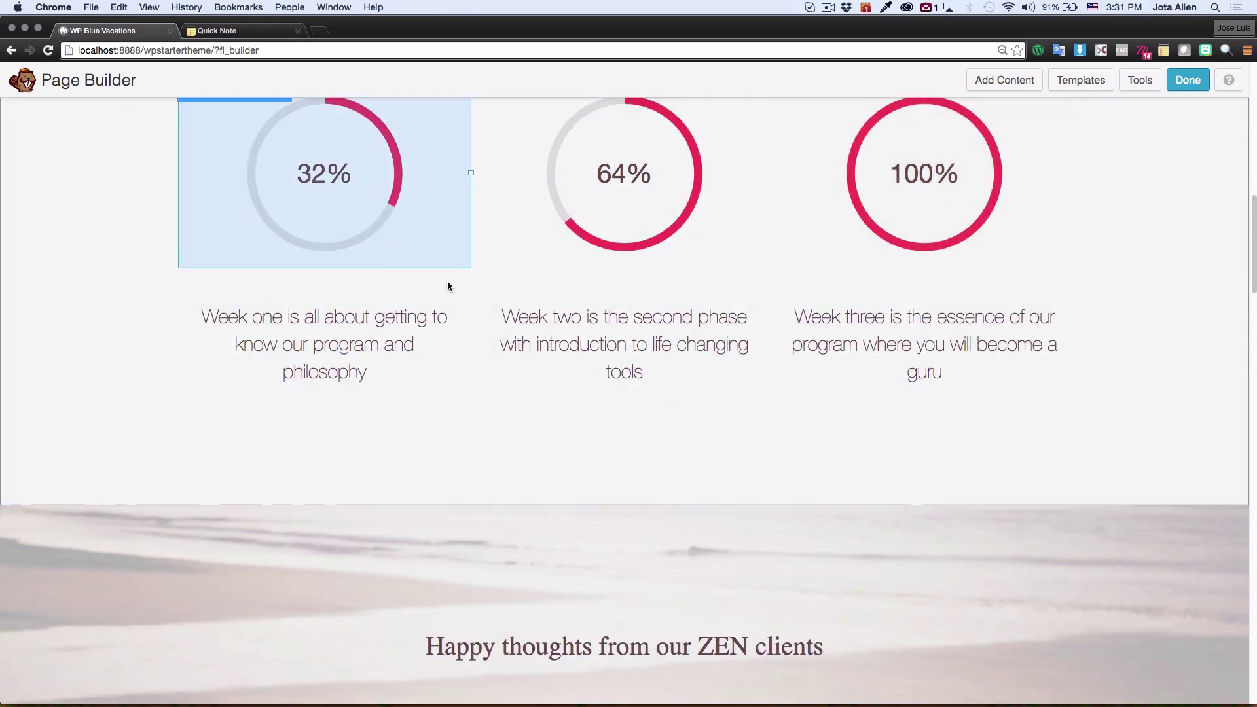
pyautogui.scroll(2, 412, 279)
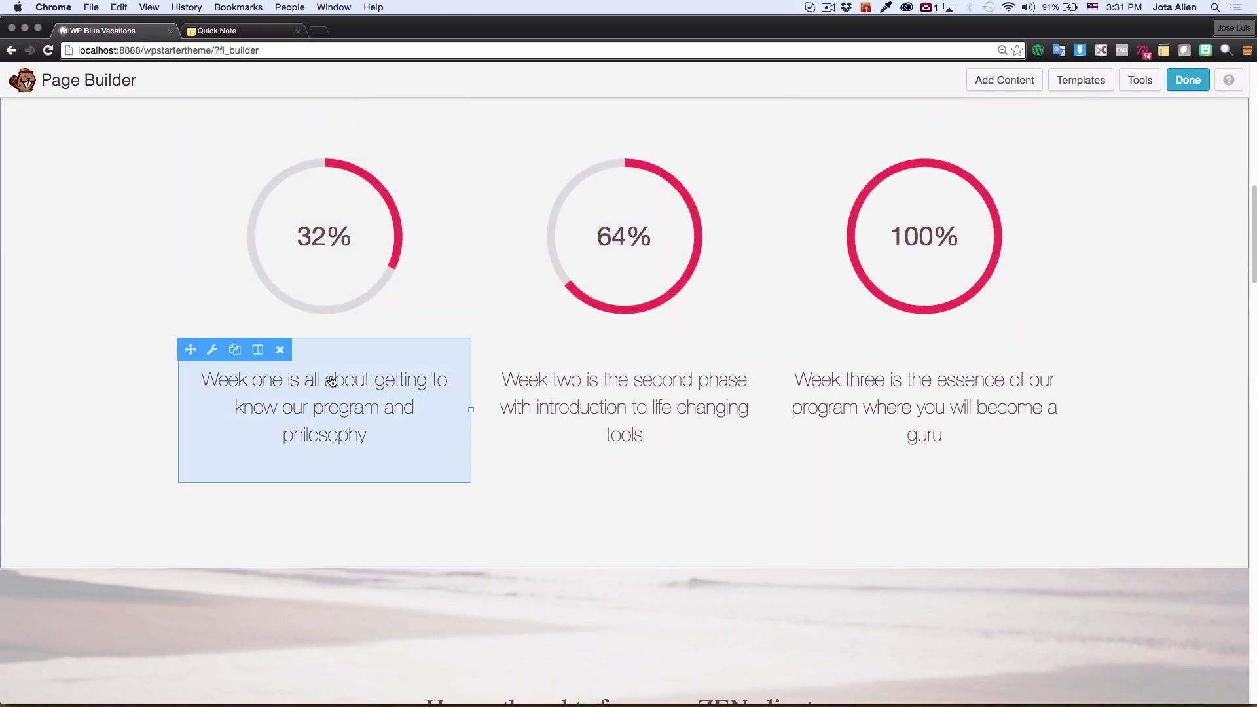
# Step: Change the 32% caption's opening 'Week one is all about' to 'My own text...' and save
pyautogui.click(326, 413)
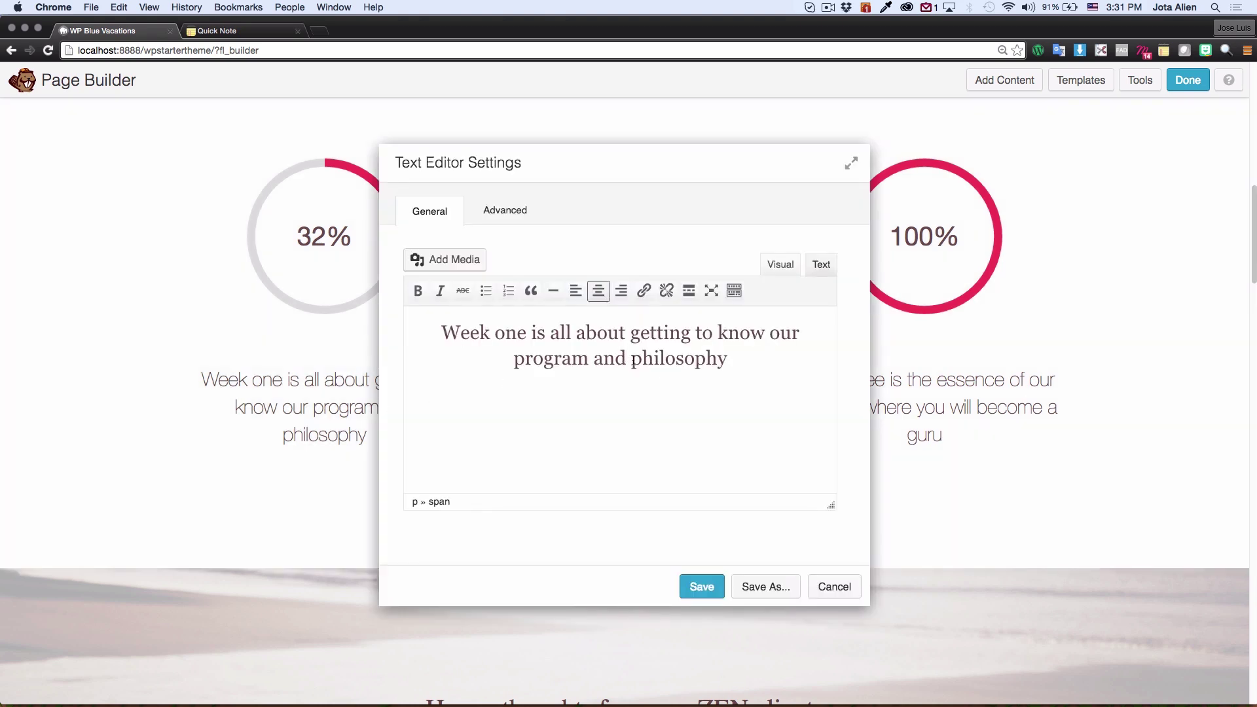
pyautogui.moveTo(451, 335); pyautogui.dragTo(625, 332)
pyautogui.write('My own')
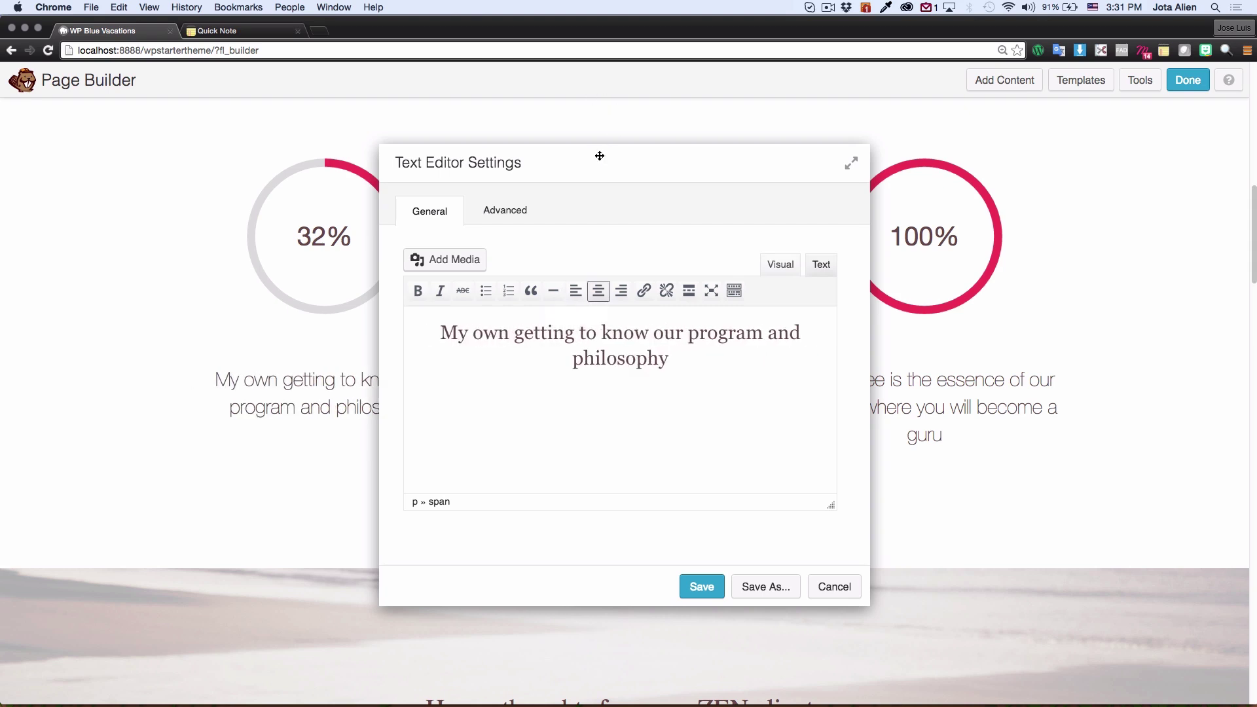
pyautogui.moveTo(598, 154); pyautogui.dragTo(803, 154)
pyautogui.write('text..')
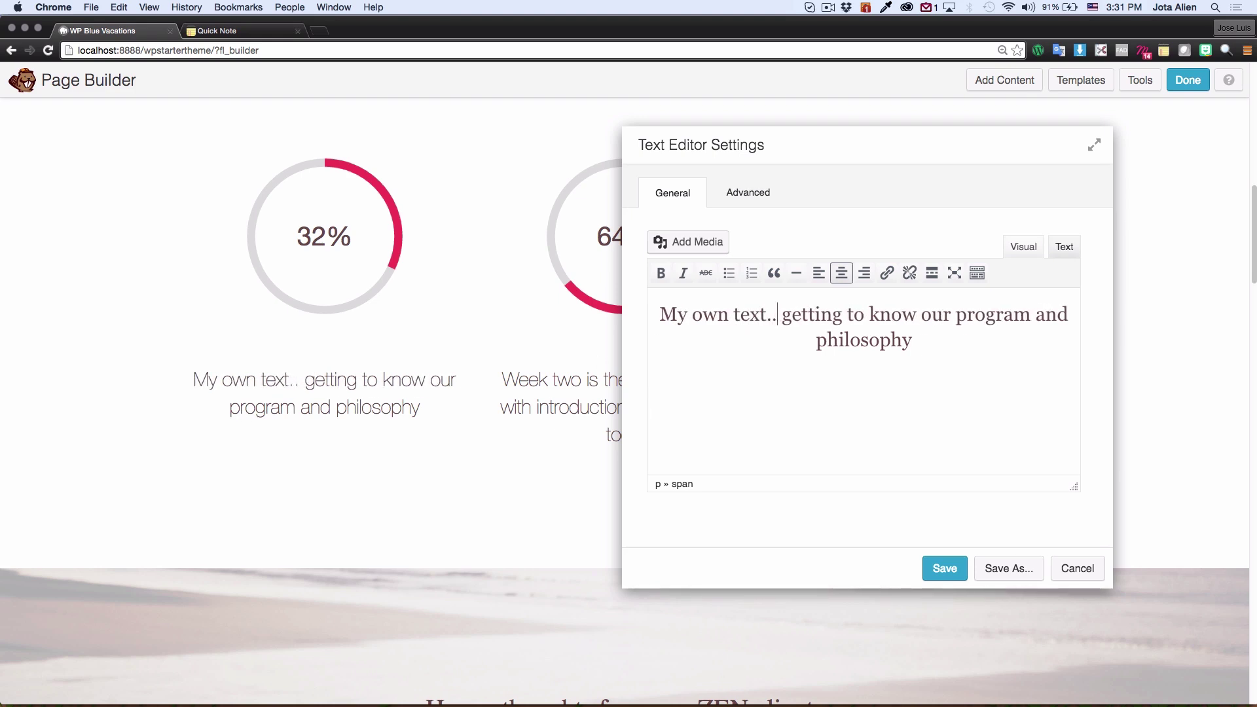
pyautogui.write('.')
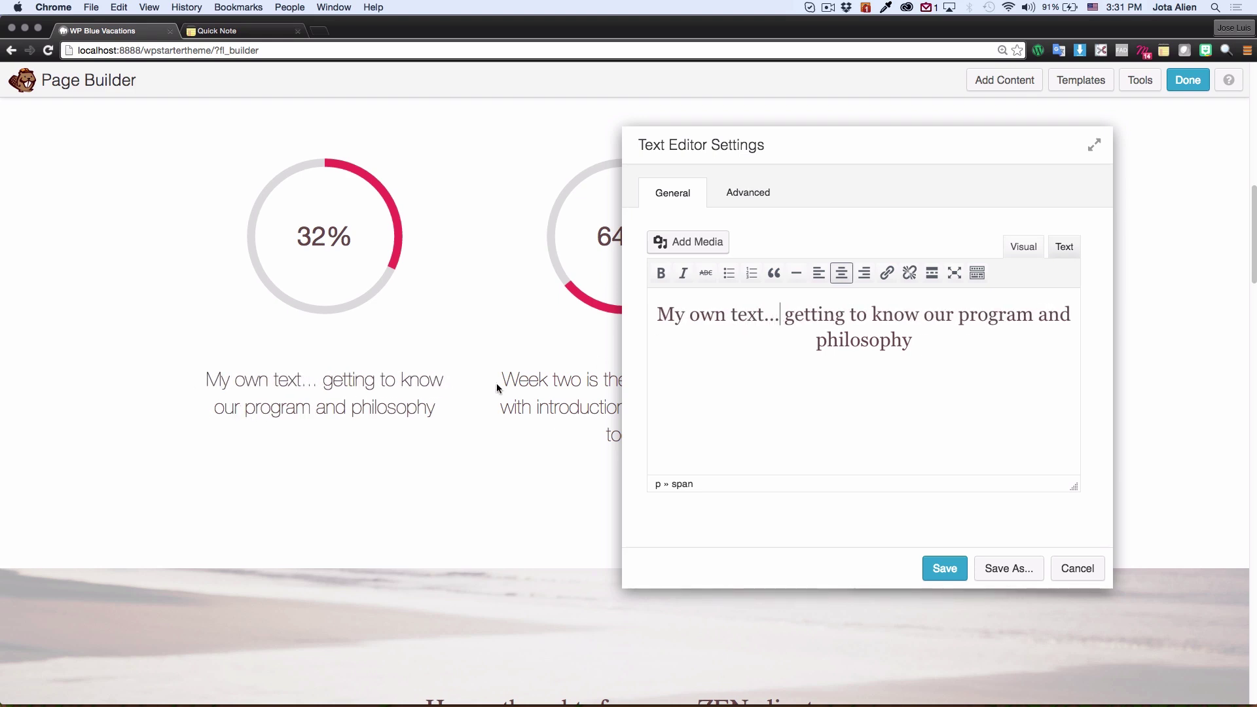
pyautogui.click(942, 569)
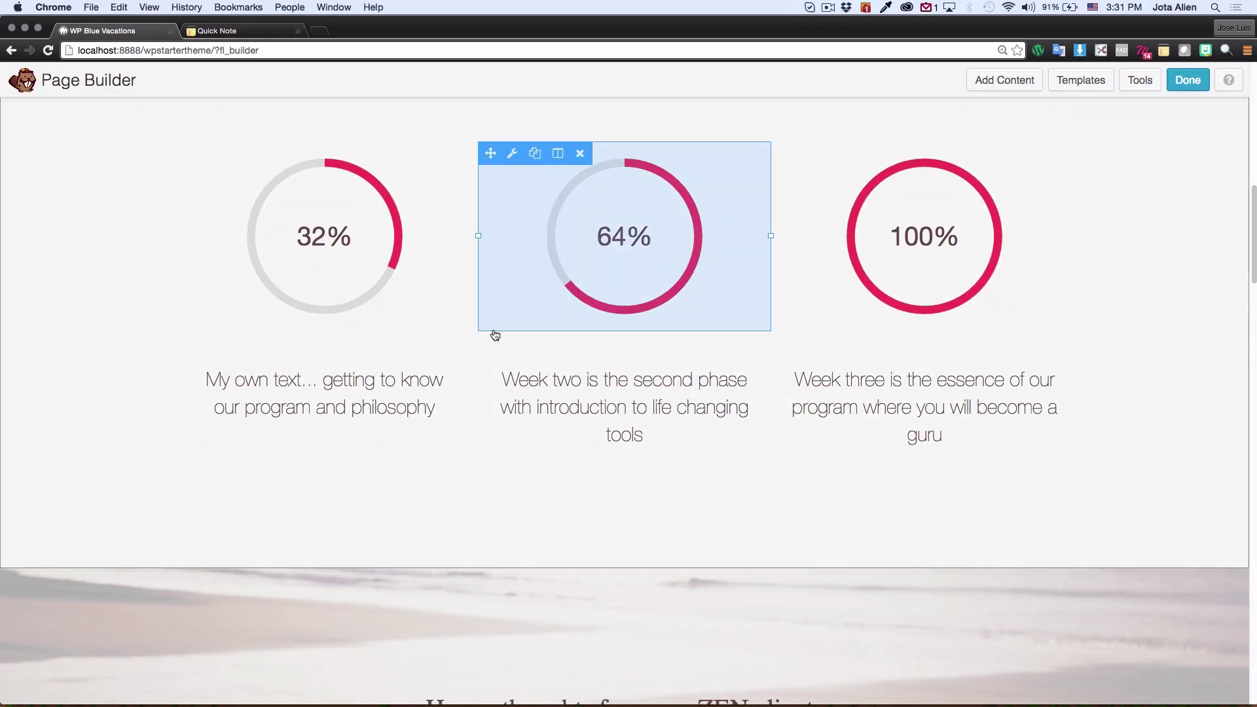
pyautogui.scroll(5, 1192, 320)
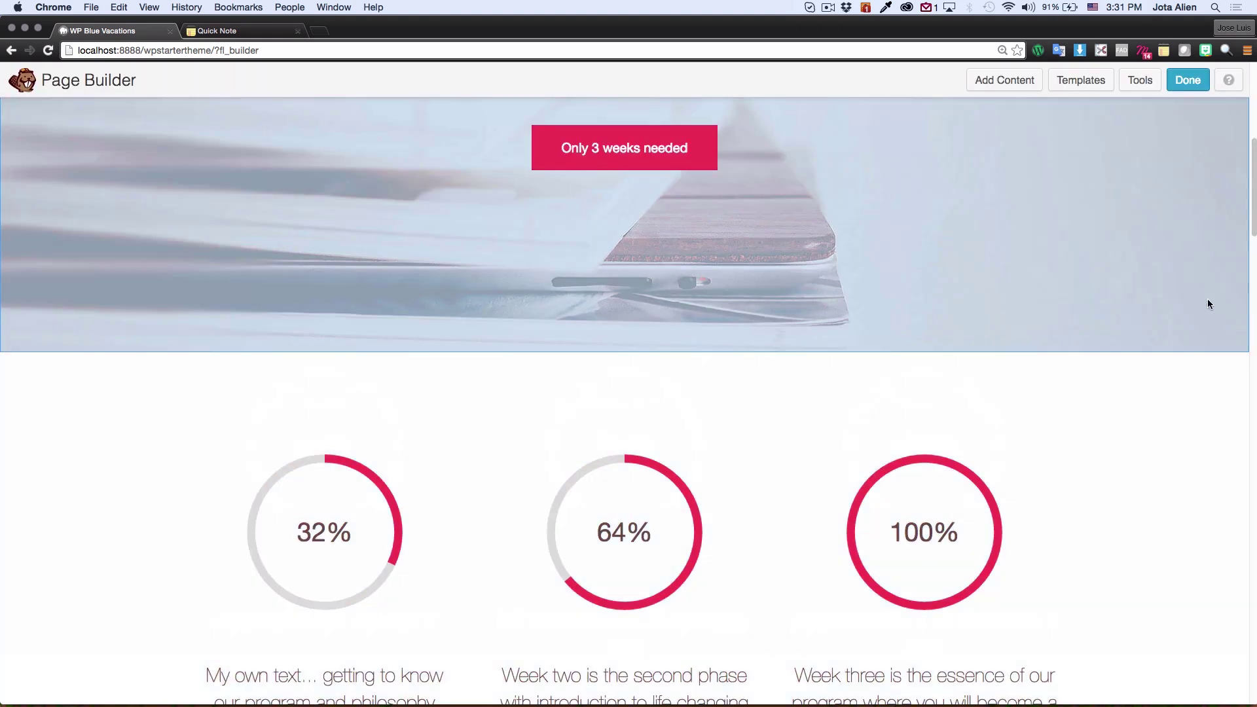
pyautogui.moveTo(1251, 174); pyautogui.dragTo(1251, 107)
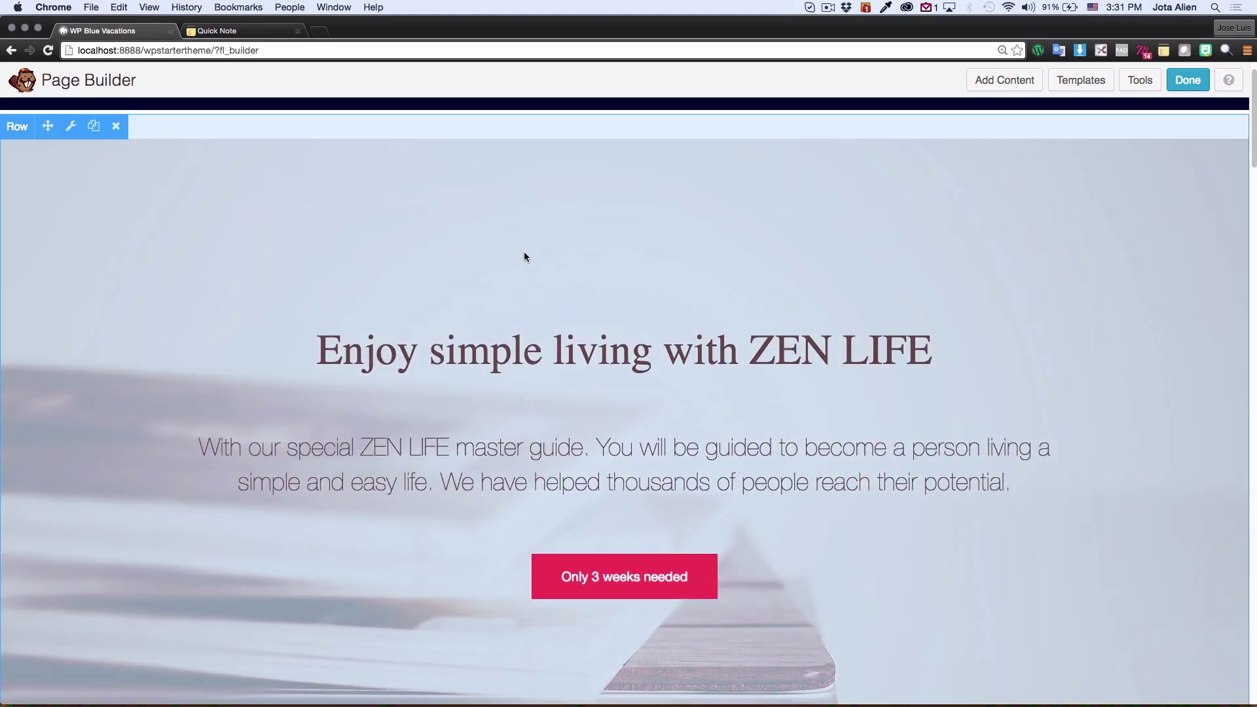
pyautogui.scroll(-1, 528, 256)
pyautogui.scroll(2, 240, 255)
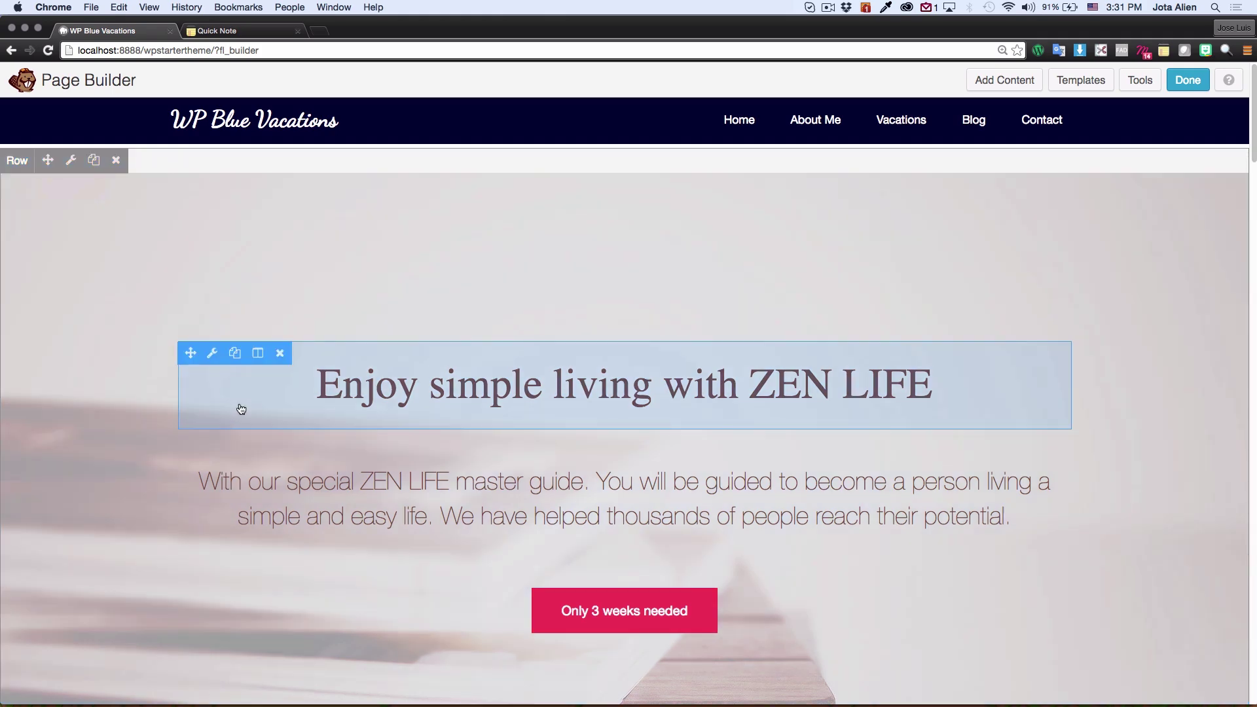
pyautogui.scroll(-5, 498, 604)
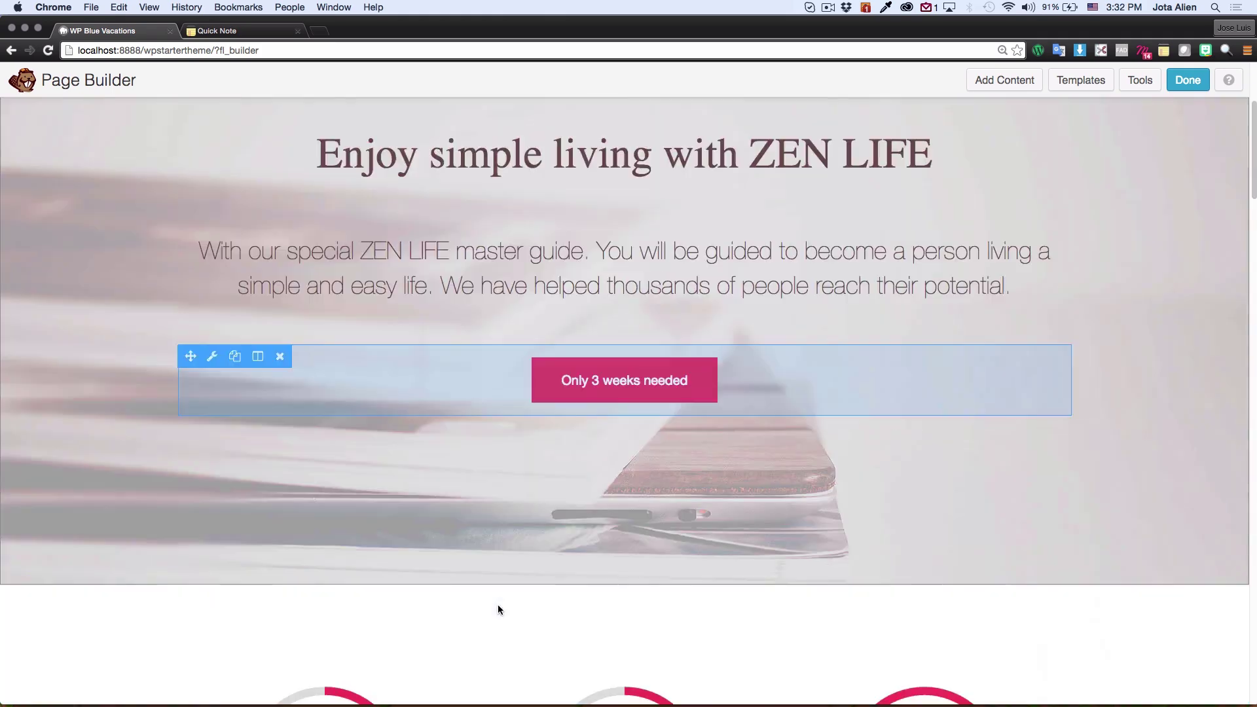
pyautogui.scroll(-5, 595, 564)
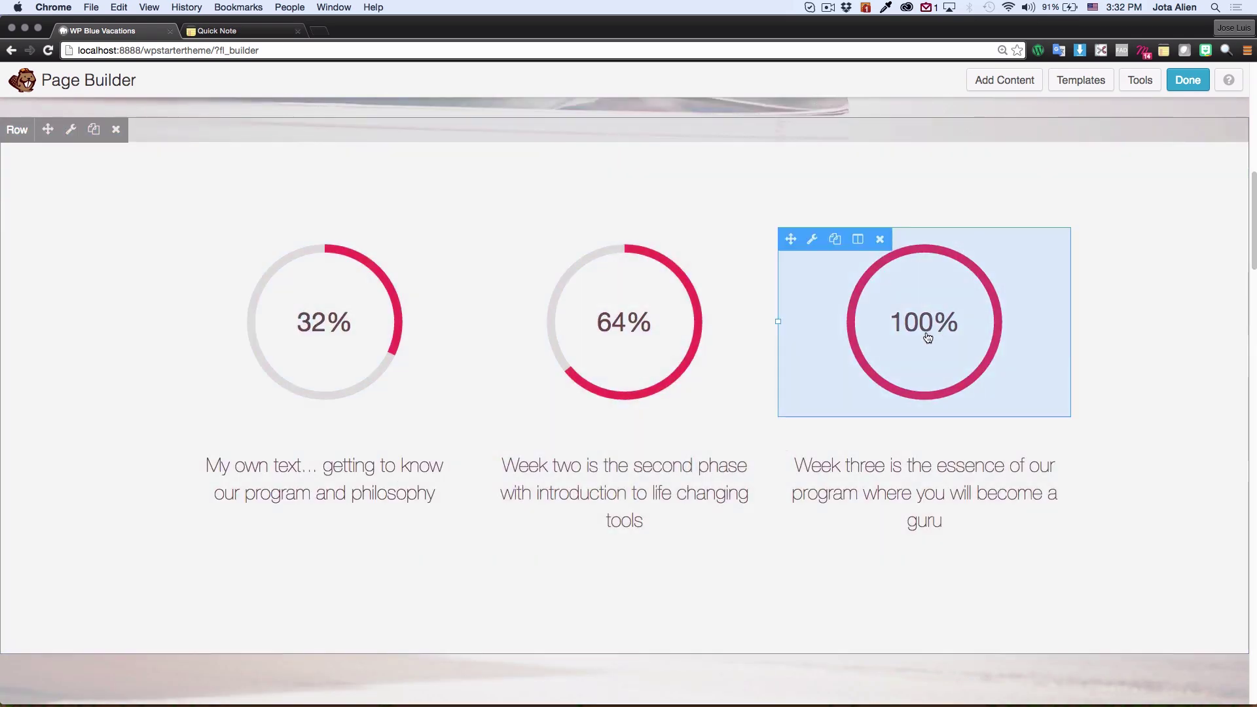
pyautogui.scroll(-1, 927, 338)
pyautogui.scroll(-12, 911, 331)
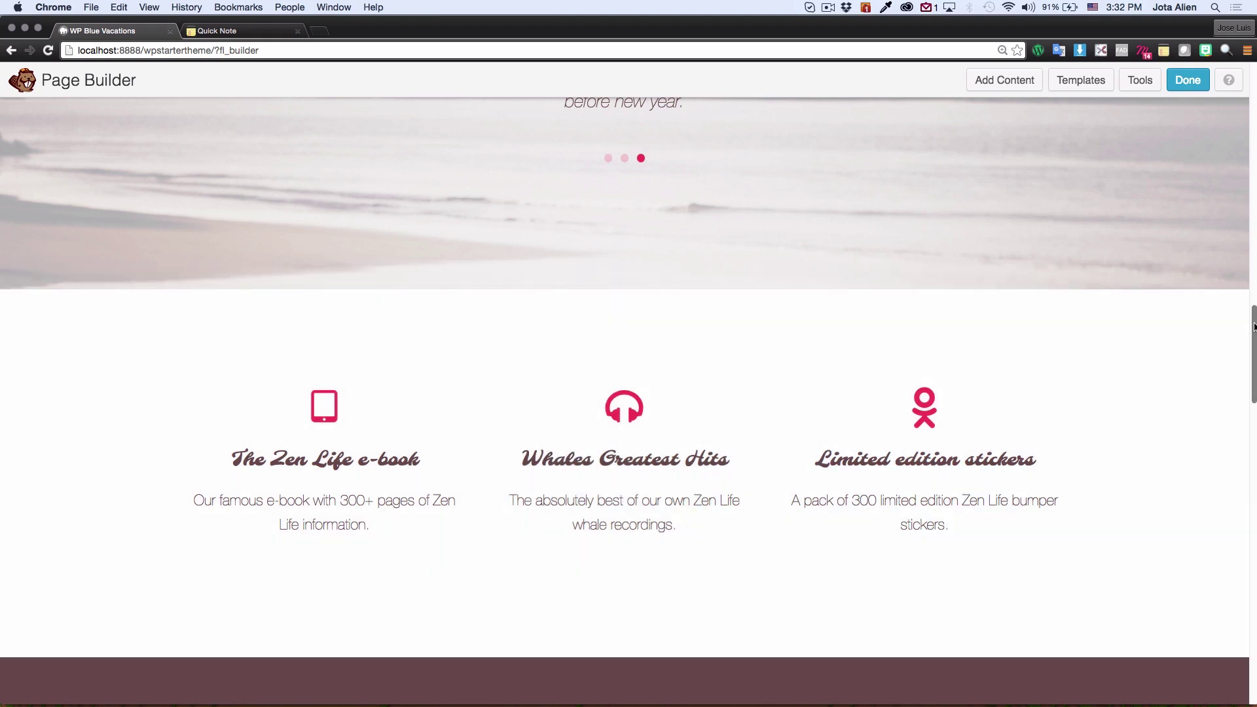
pyautogui.moveTo(1253, 329); pyautogui.dragTo(1245, 77)
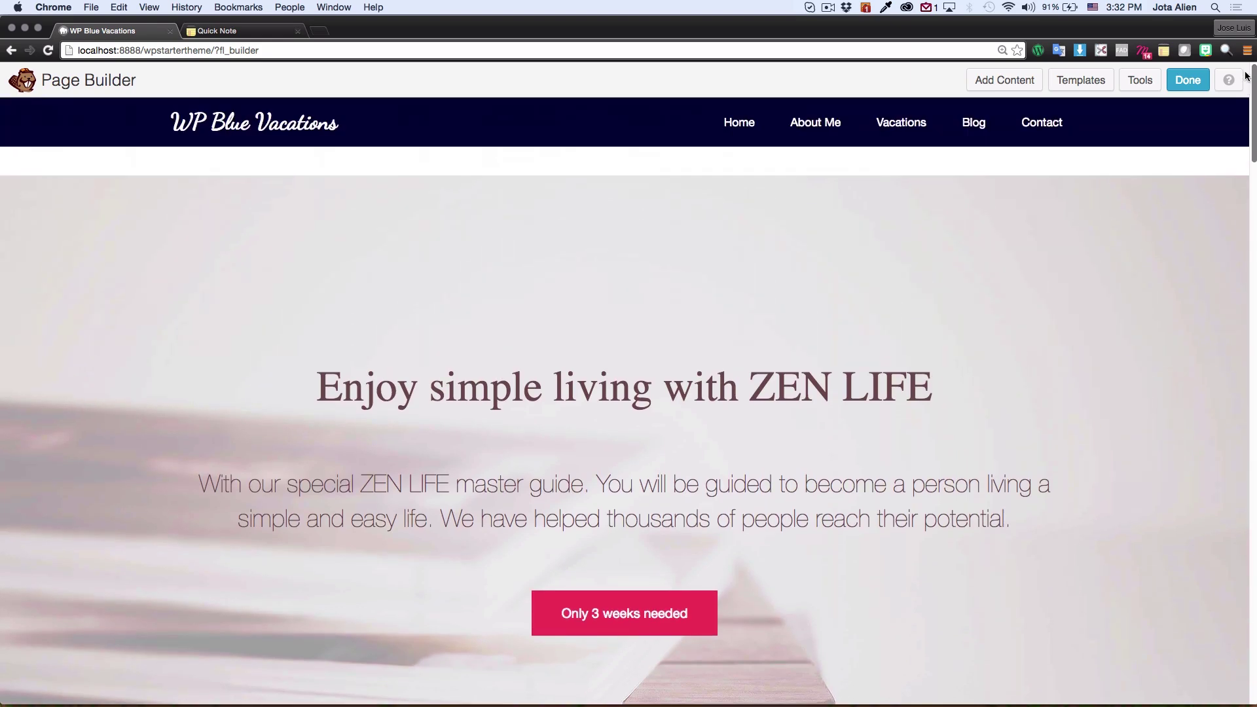
pyautogui.scroll(-5, 1165, 344)
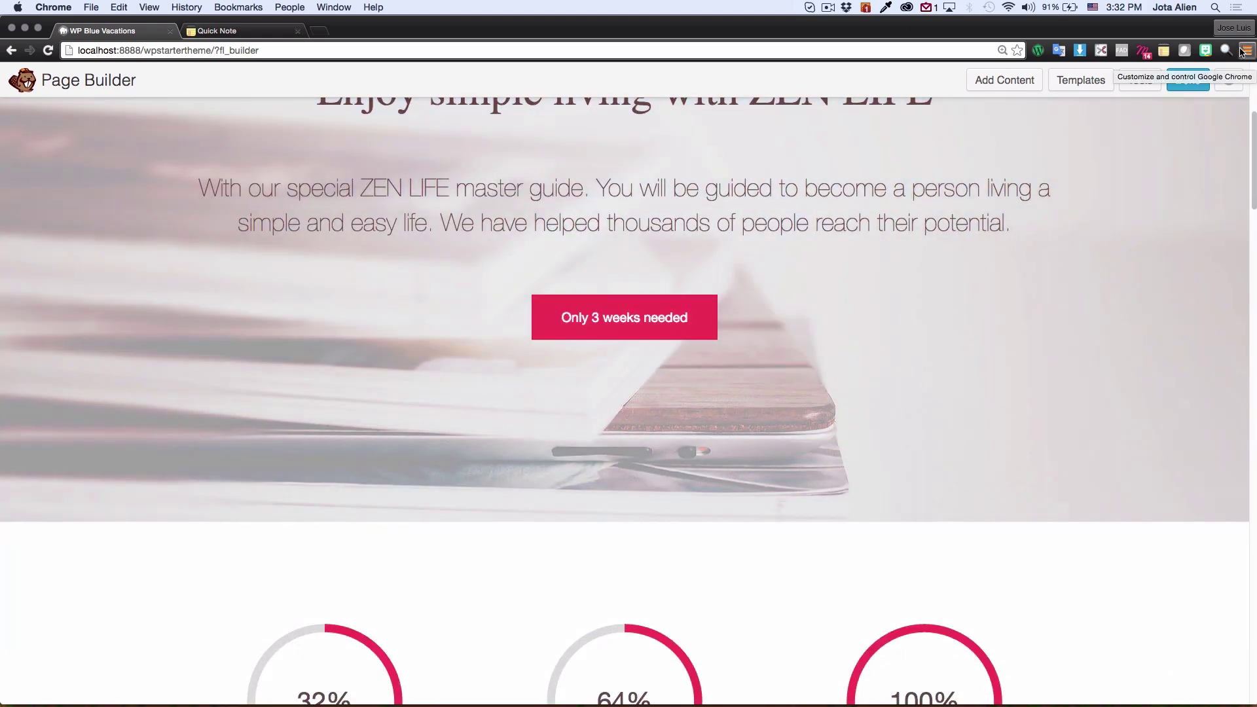
pyautogui.moveTo(1254, 102); pyautogui.dragTo(347, 102)
pyautogui.scroll(-15, 268, 405)
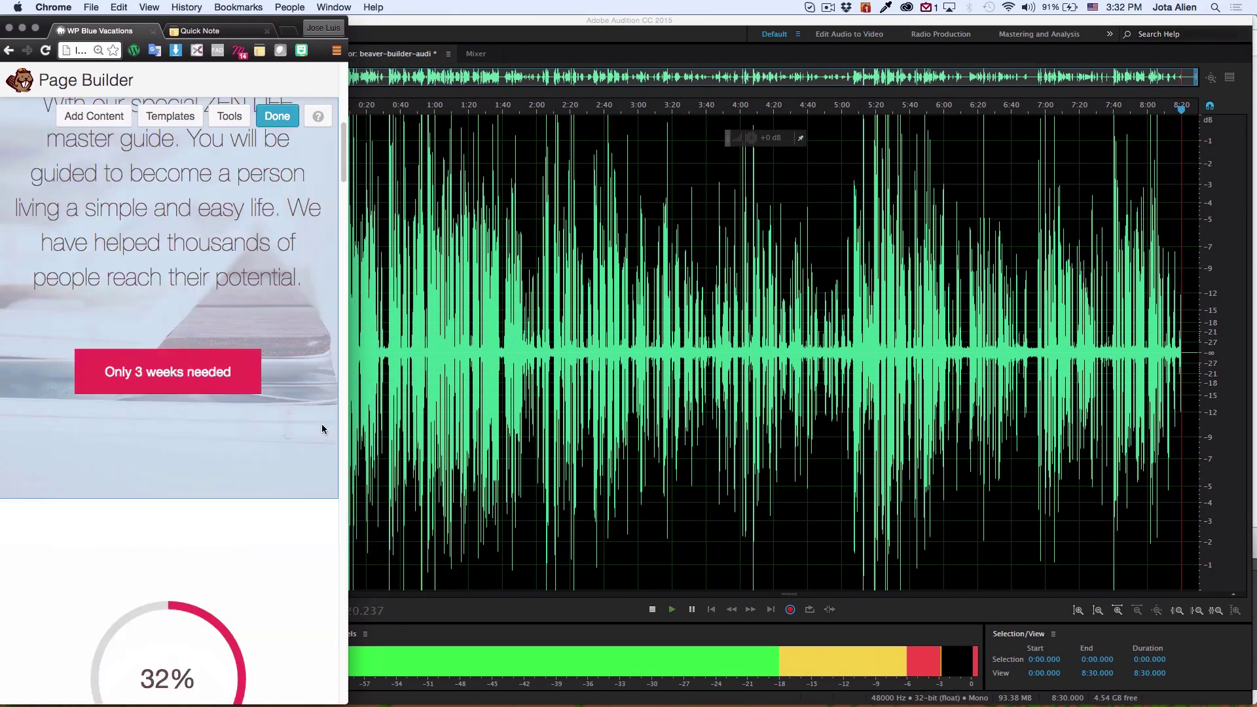
pyautogui.scroll(-15, 326, 437)
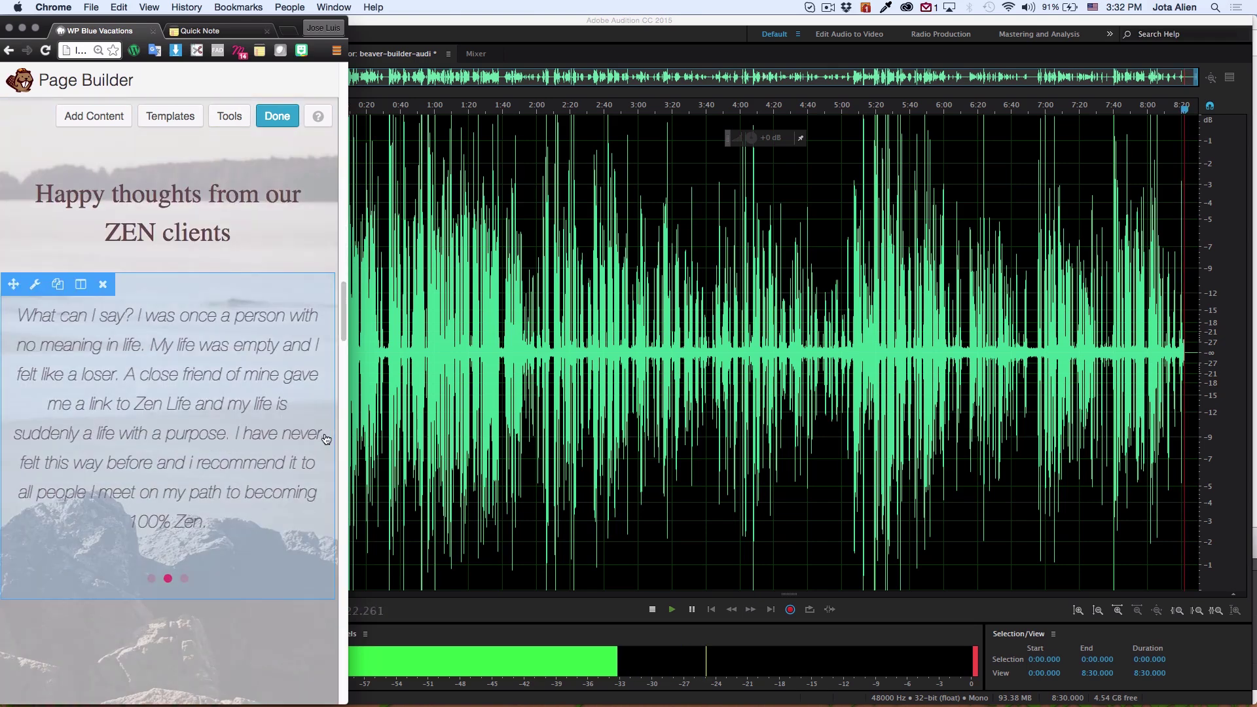
pyautogui.moveTo(346, 400); pyautogui.dragTo(1253, 377)
pyautogui.scroll(20, 1027, 342)
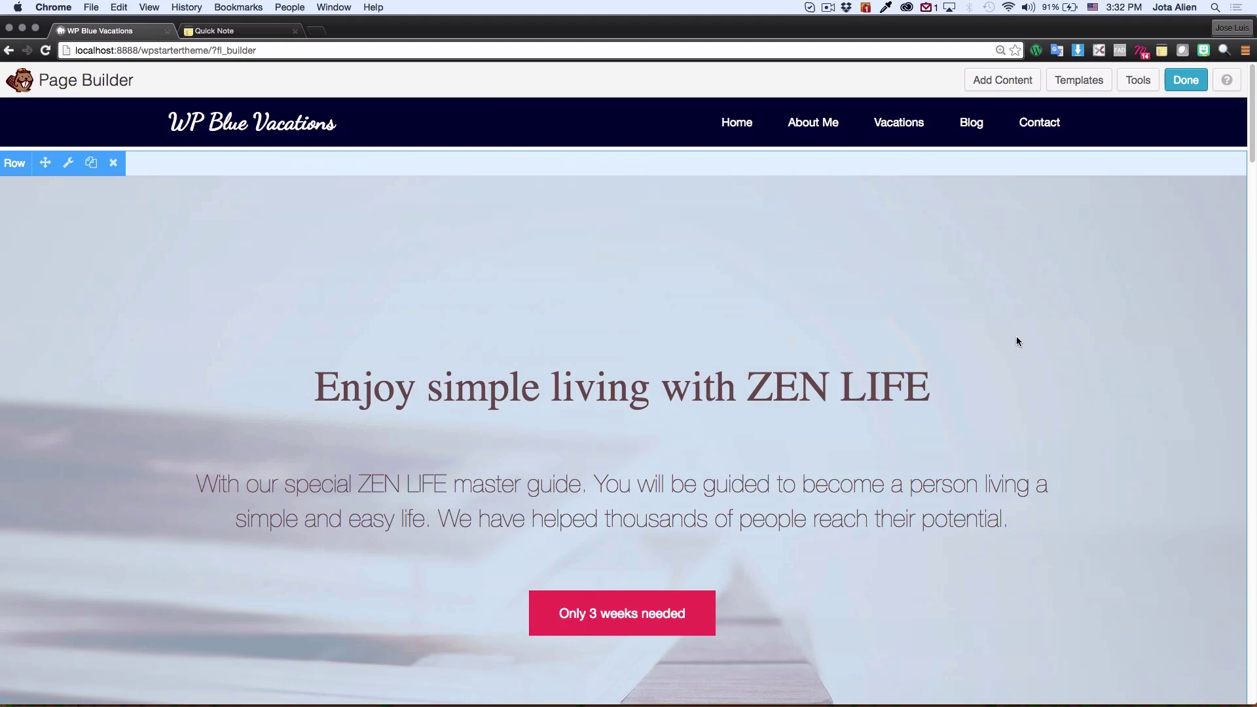
pyautogui.scroll(-7, 949, 347)
pyautogui.scroll(-7, 749, 390)
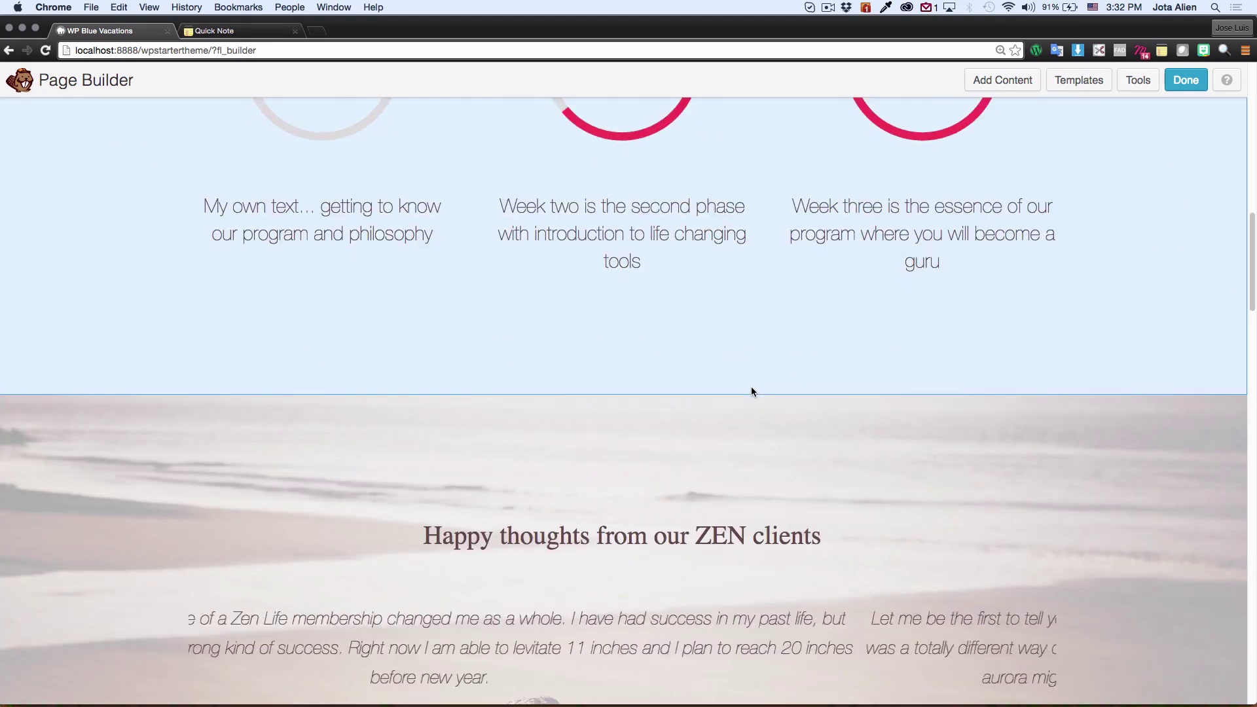
pyautogui.scroll(4, 751, 390)
pyautogui.scroll(8, 954, 451)
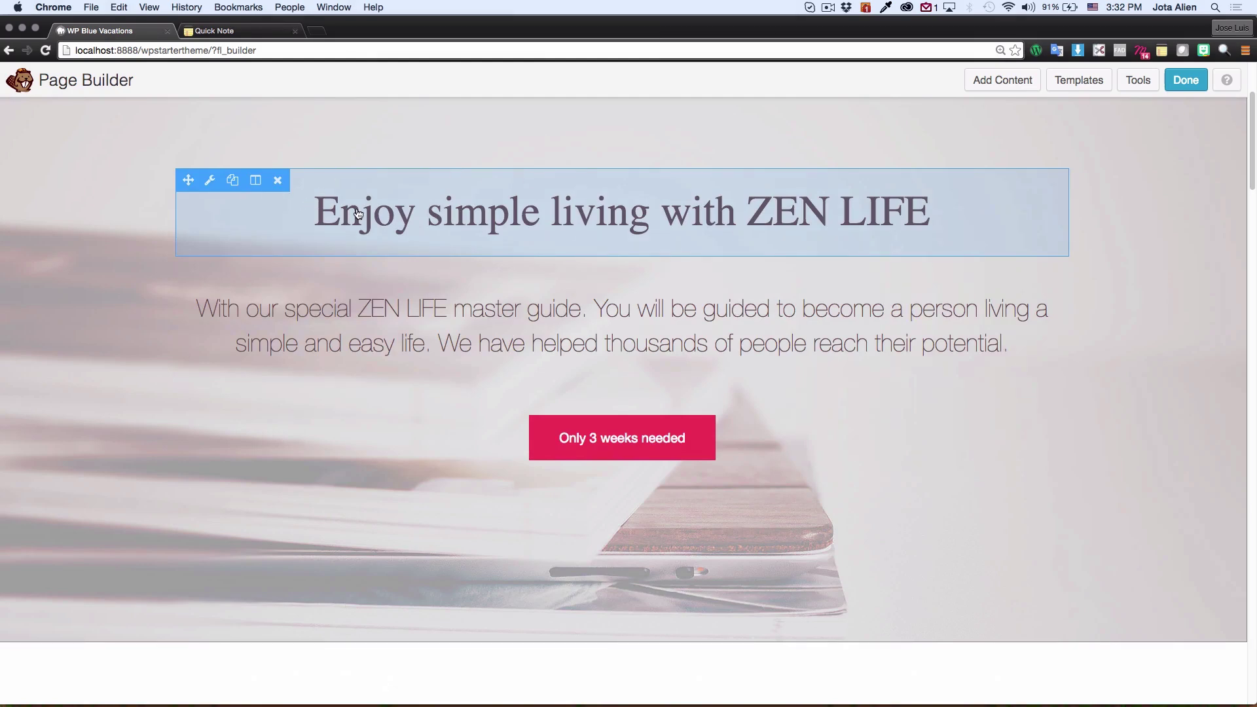
pyautogui.scroll(-15, 595, 274)
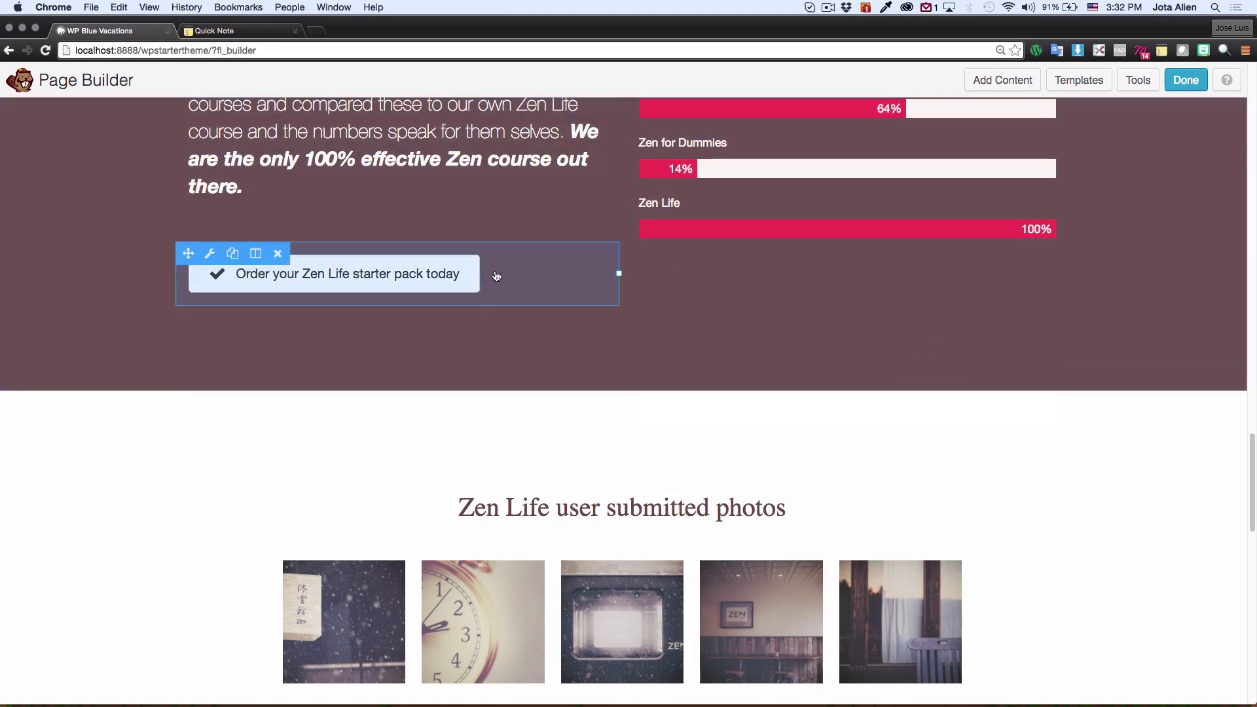
pyautogui.scroll(-10, 589, 393)
pyautogui.scroll(20, 991, 237)
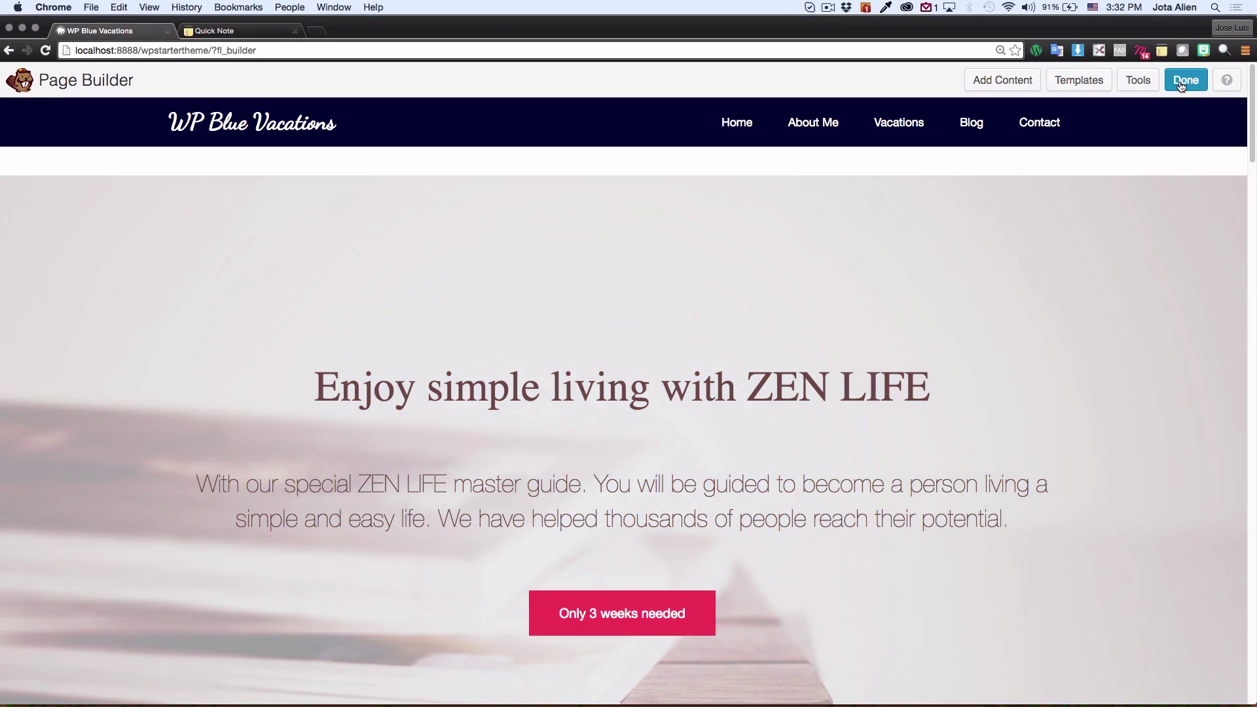
# Step: Publish the Zen Life layout changes and exit to the live Home page
pyautogui.click(1181, 87)
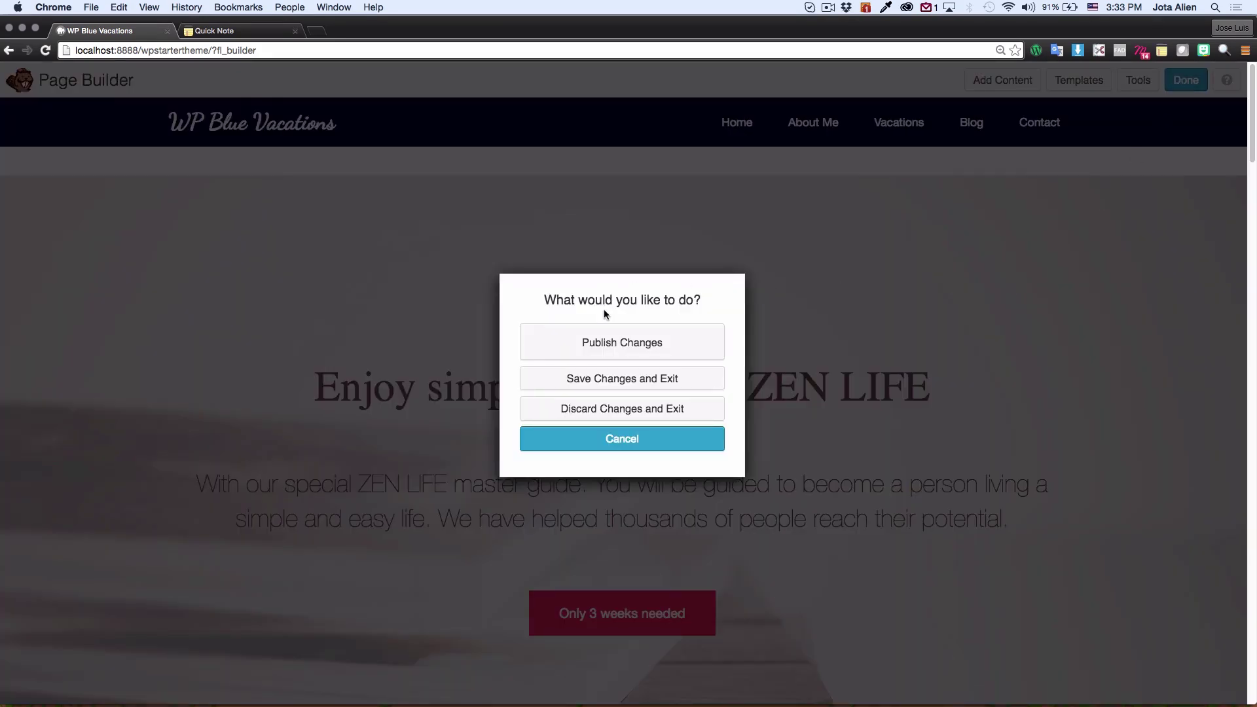
pyautogui.click(612, 344)
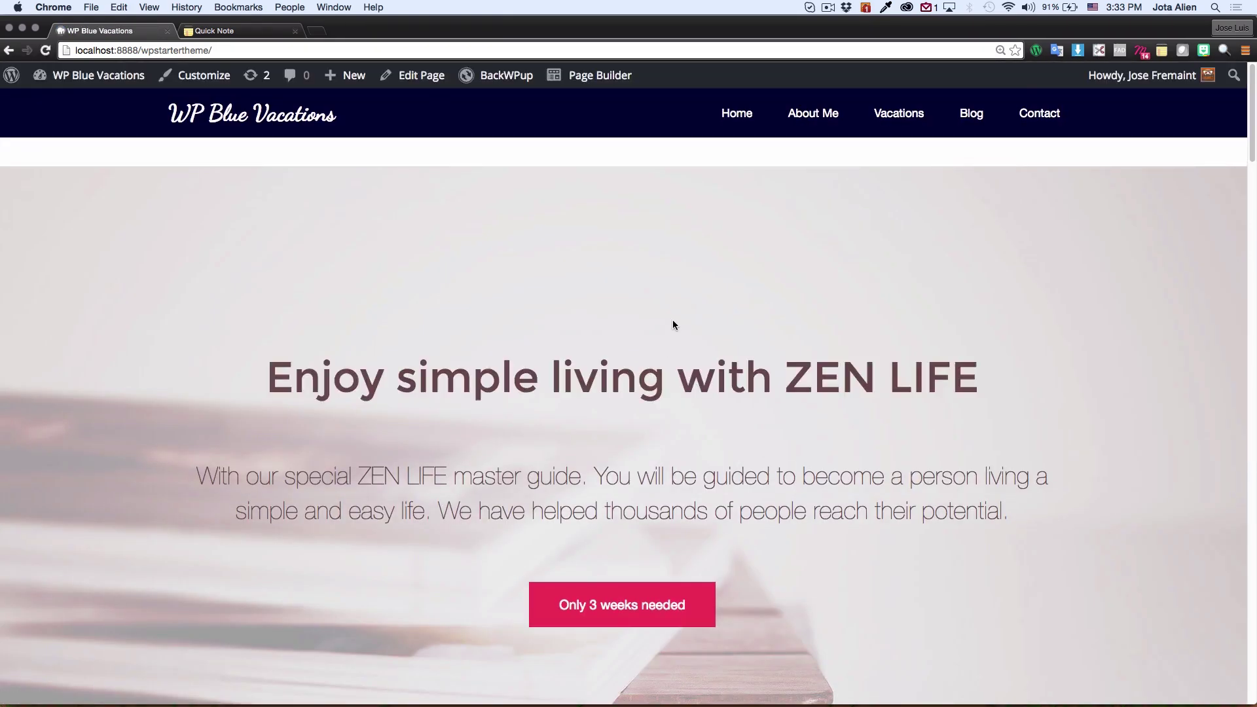
# Step: Go to the About Me page and look over its heading and placeholder paragraph
pyautogui.scroll(-5, 673, 325)
pyautogui.moveTo(1253, 185); pyautogui.dragTo(1245, 117)
pyautogui.click(805, 118)
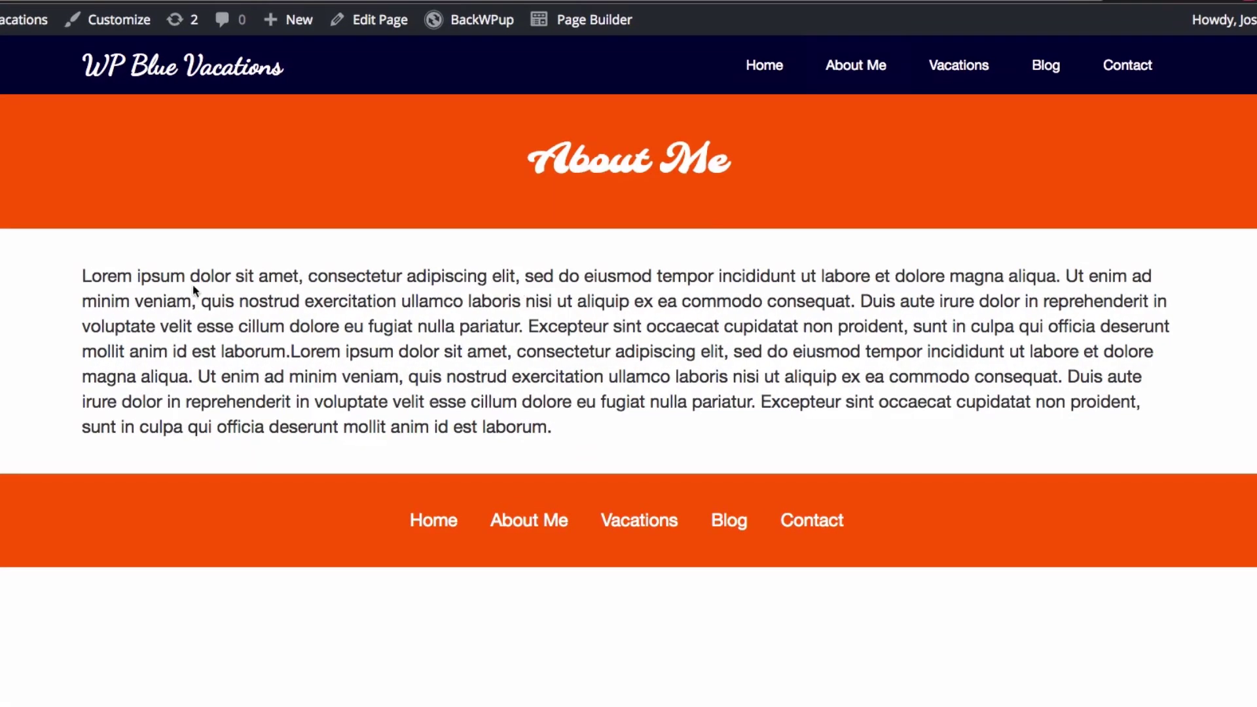
pyautogui.moveTo(79, 279); pyautogui.dragTo(568, 463)
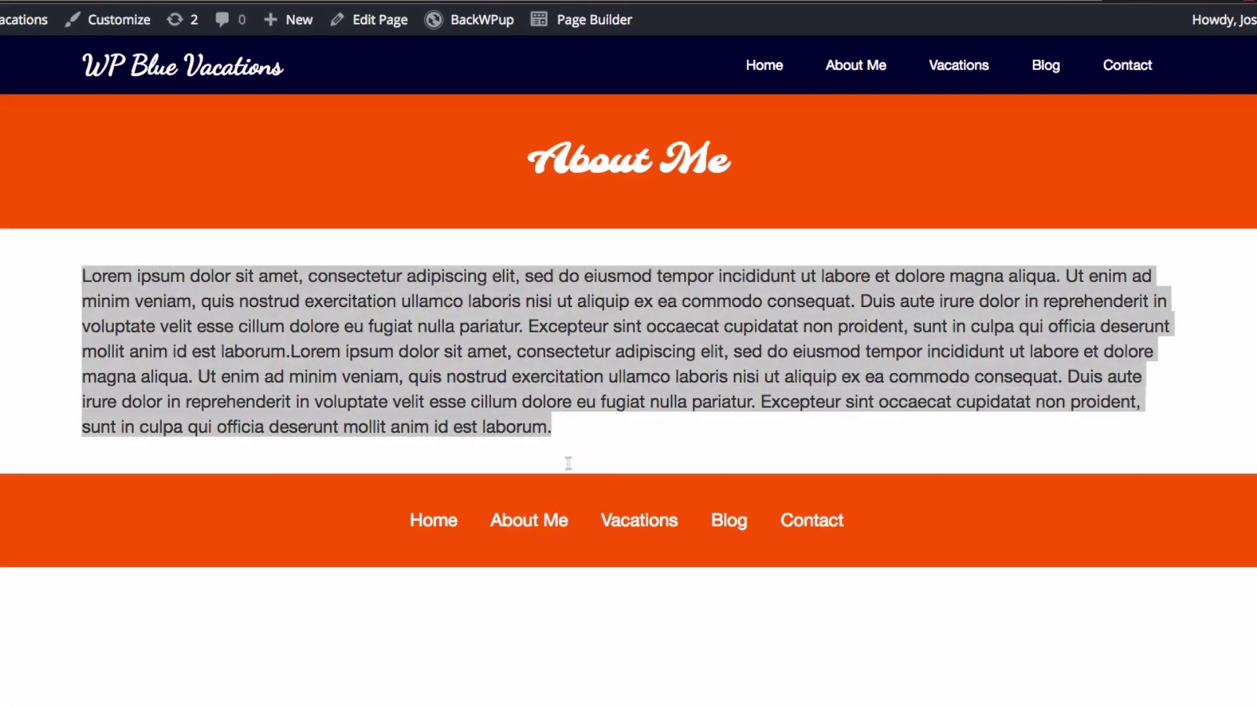
pyautogui.click(620, 454)
pyautogui.moveTo(539, 157); pyautogui.dragTo(743, 213)
pyautogui.click(709, 294)
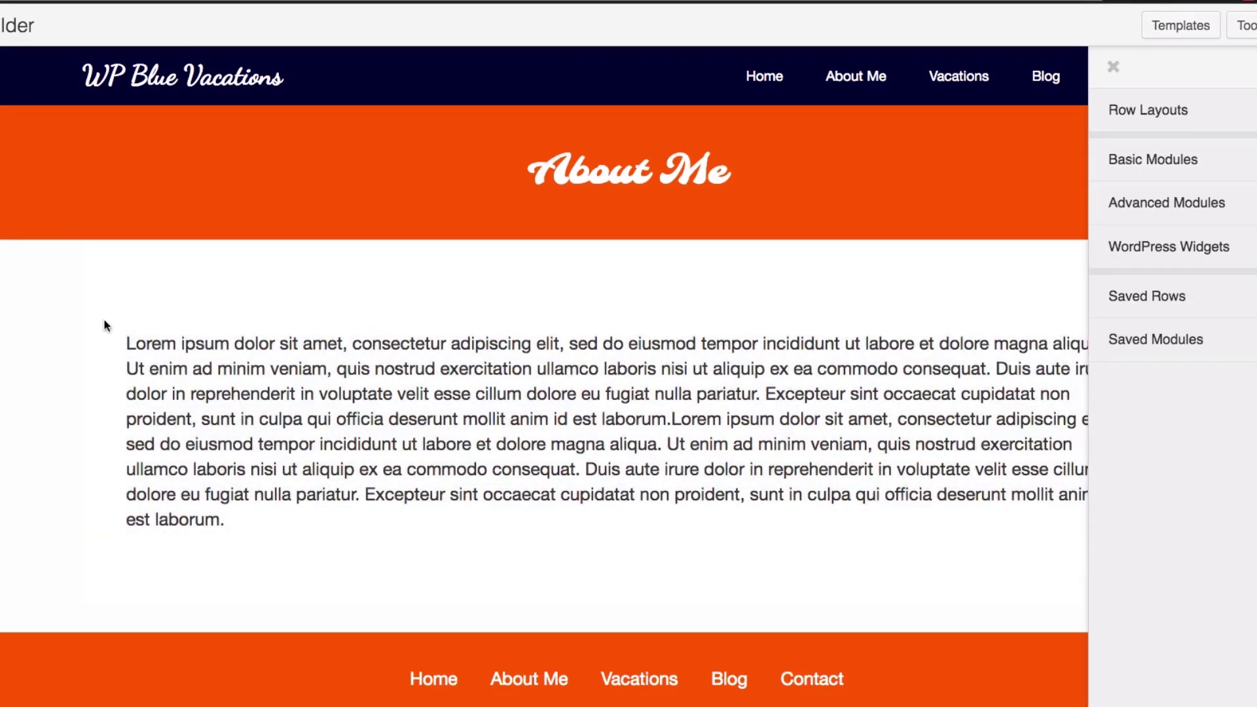
# Step: Choose the About Us template from Content Pages to replace the existing layout
pyautogui.moveTo(406, 316)
pyautogui.click(1176, 31)
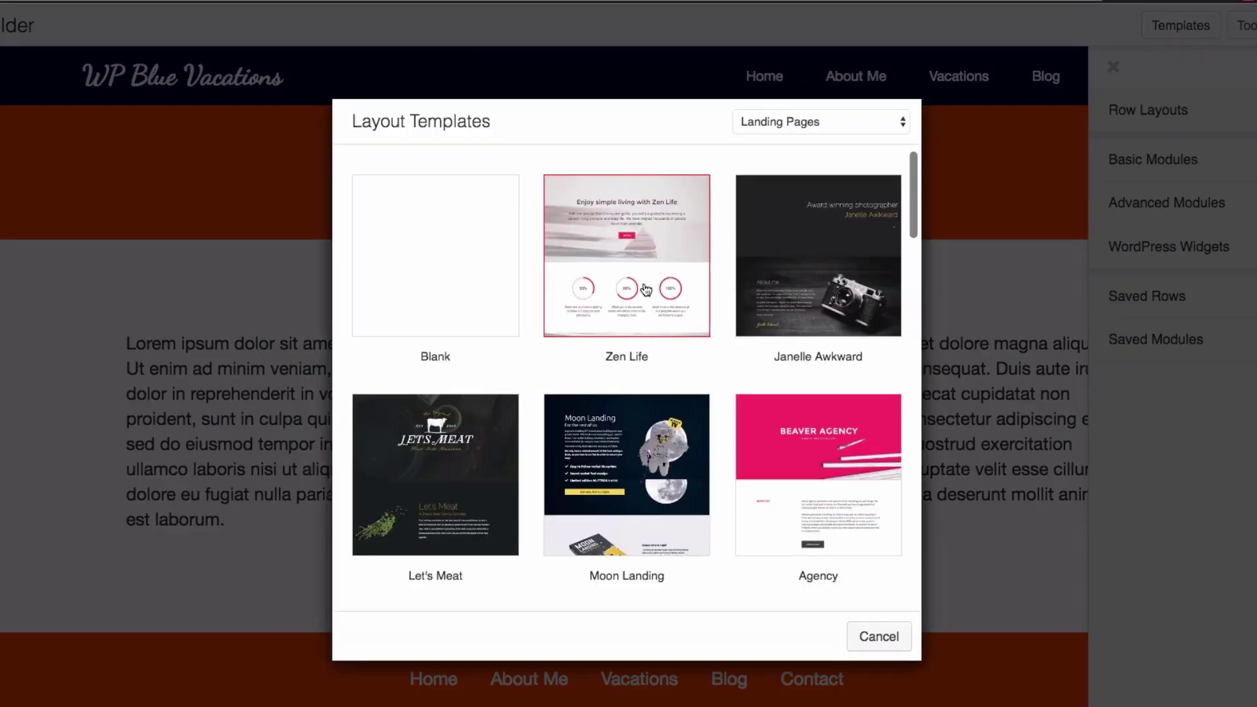
pyautogui.click(785, 115)
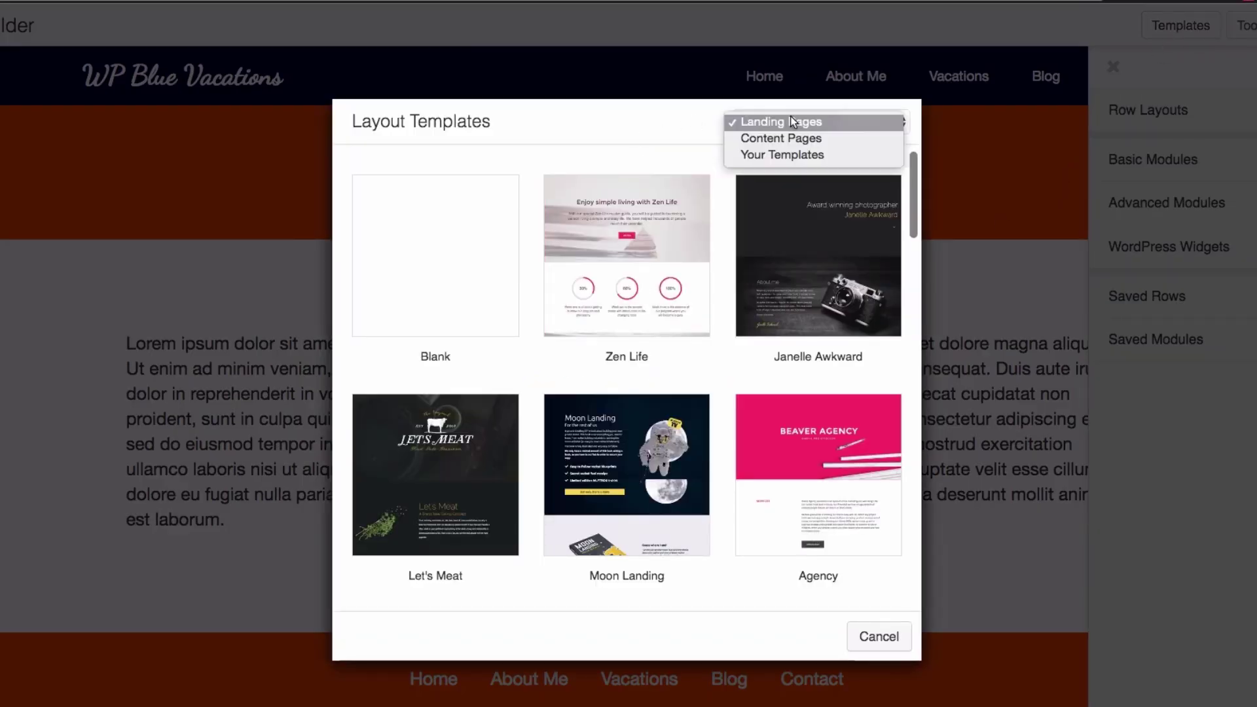
pyautogui.click(820, 140)
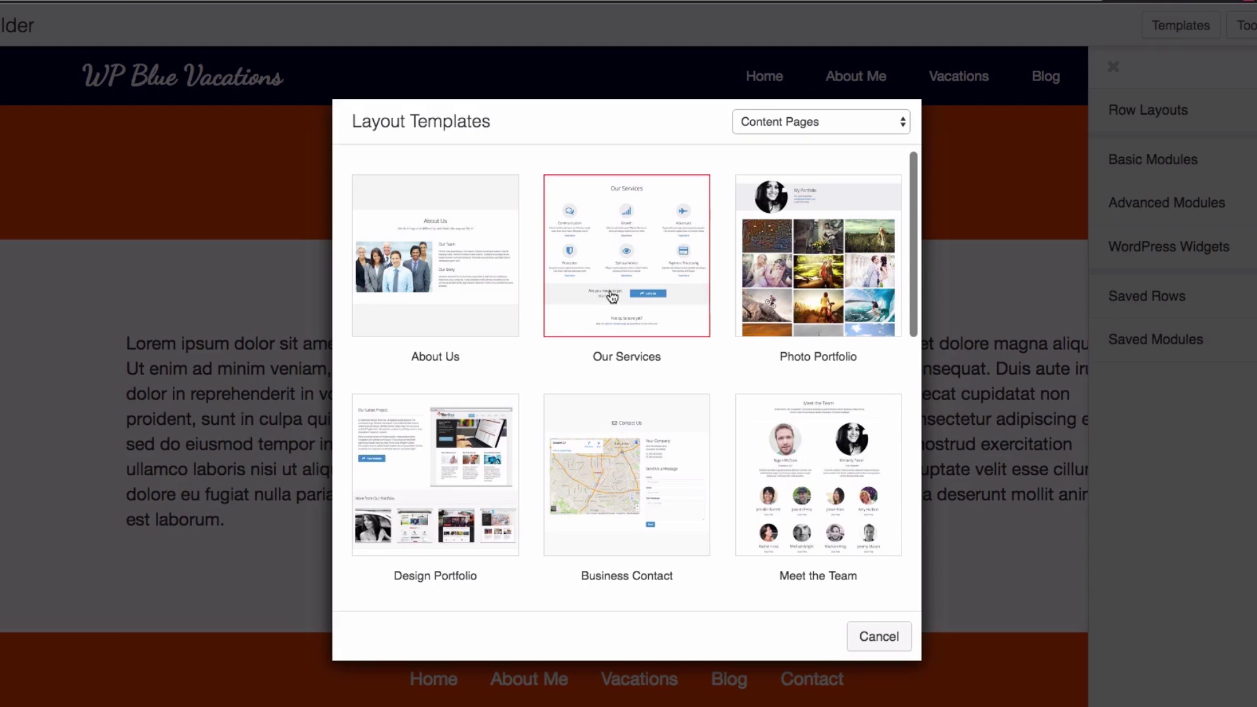
pyautogui.moveTo(913, 219)
pyautogui.mouseDown()
pyautogui.moveTo(906, 445)
pyautogui.moveTo(908, 204)
pyautogui.mouseUp()
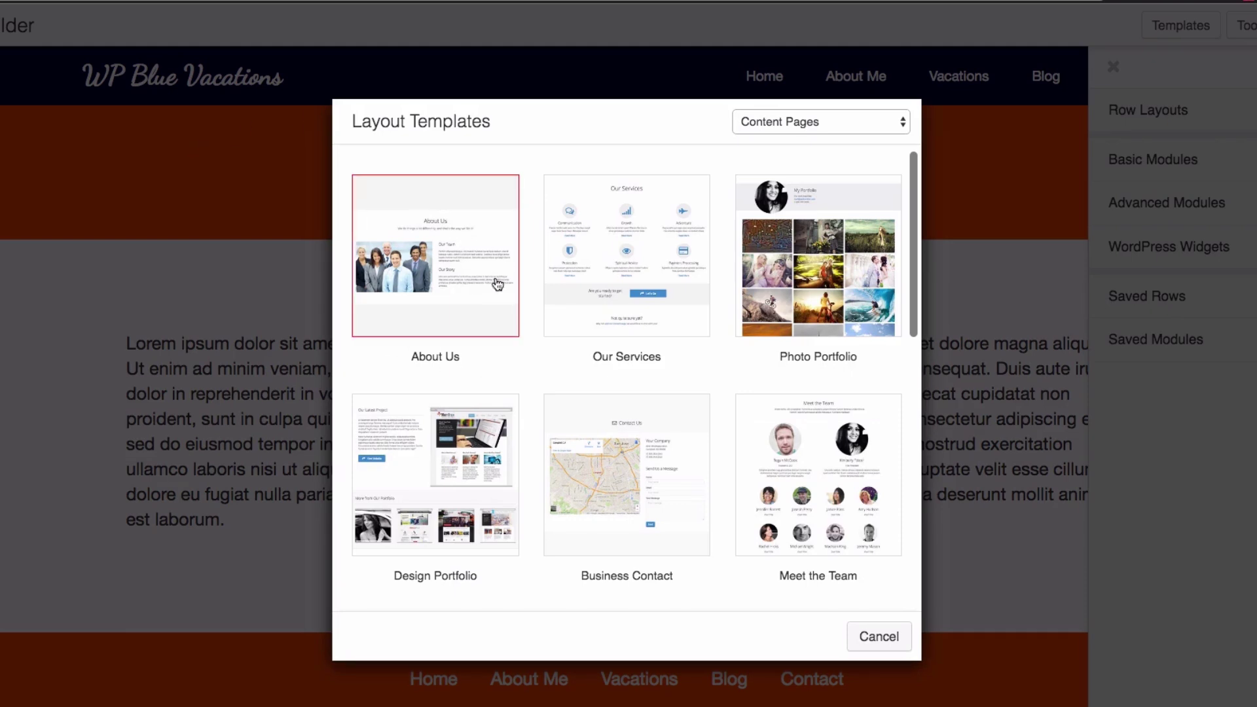
pyautogui.click(458, 283)
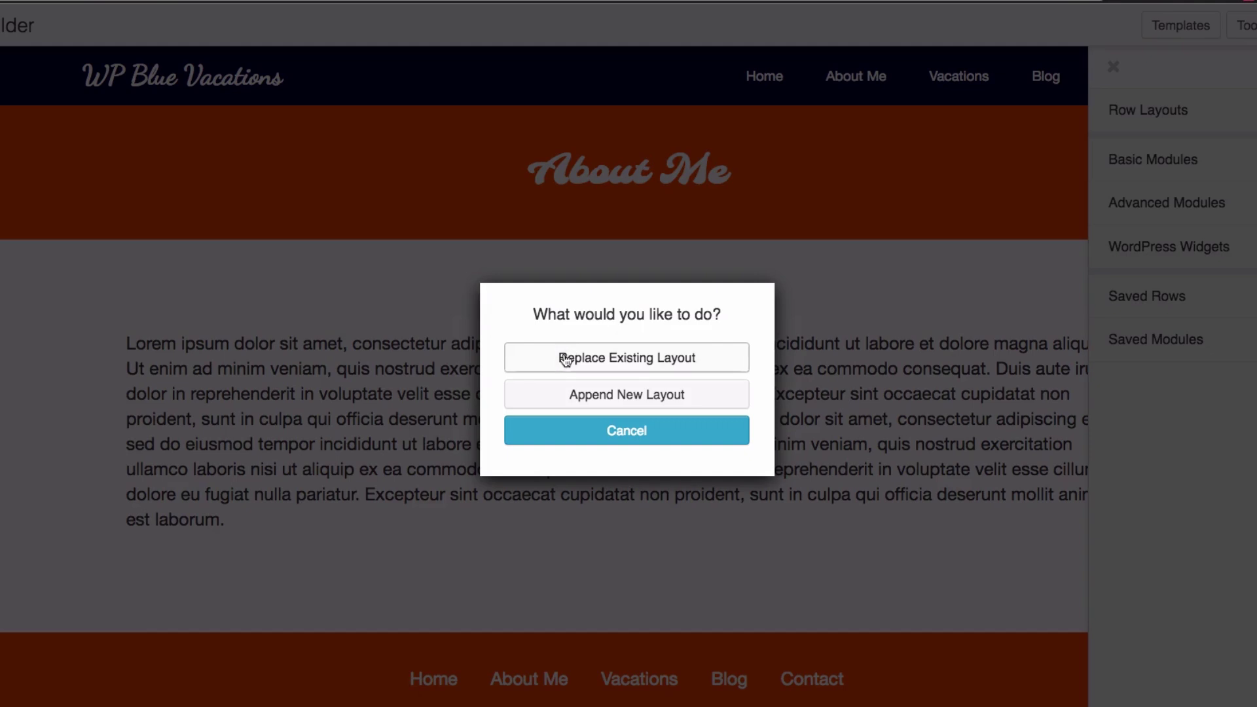
pyautogui.click(584, 359)
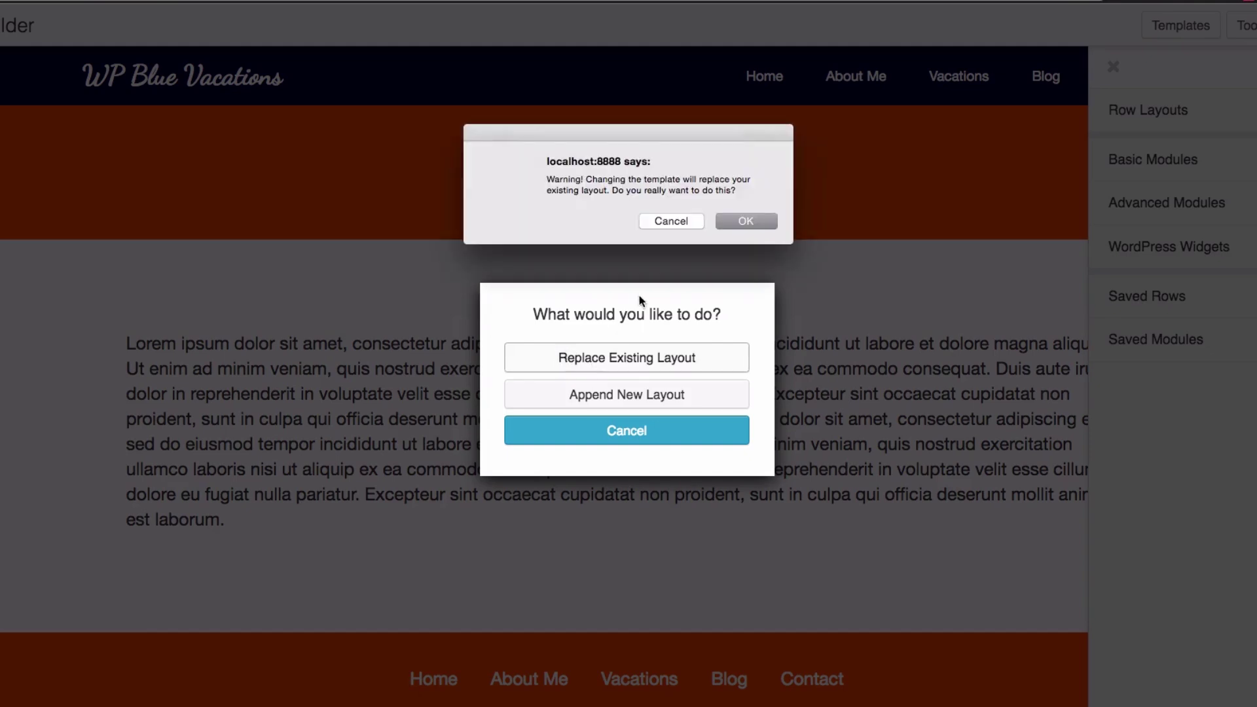
pyautogui.click(735, 221)
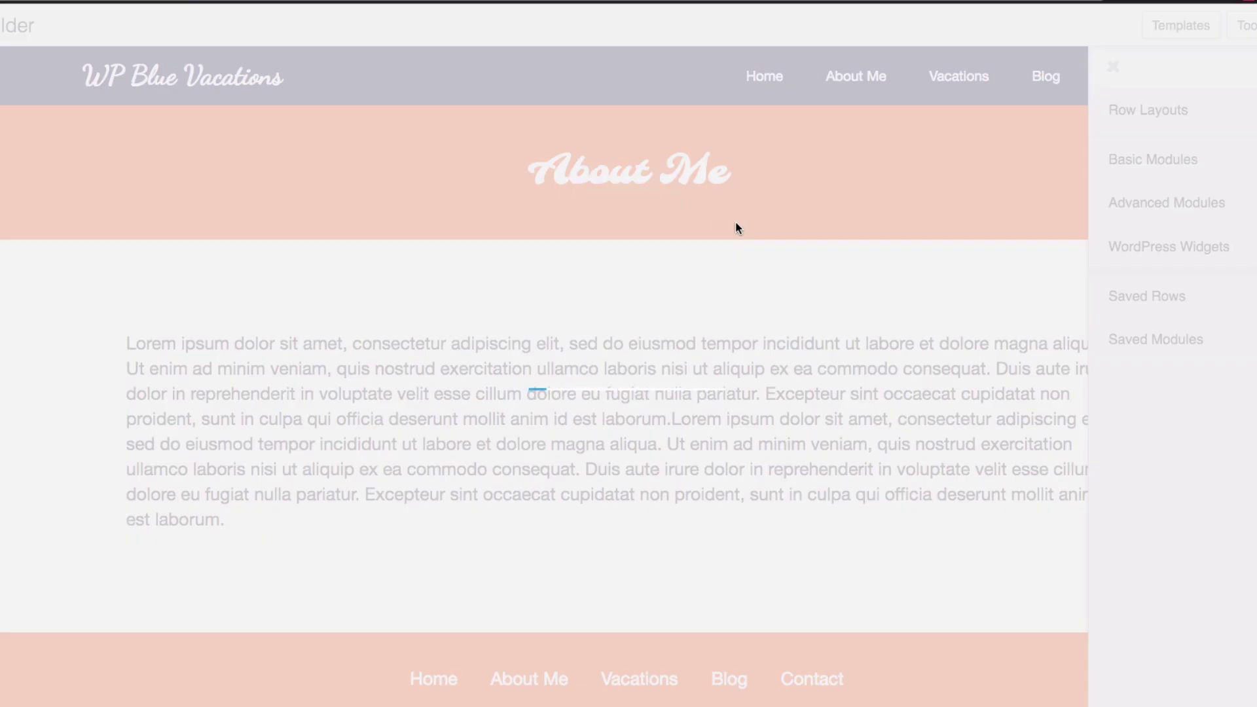
pyautogui.scroll(-6, 841, 519)
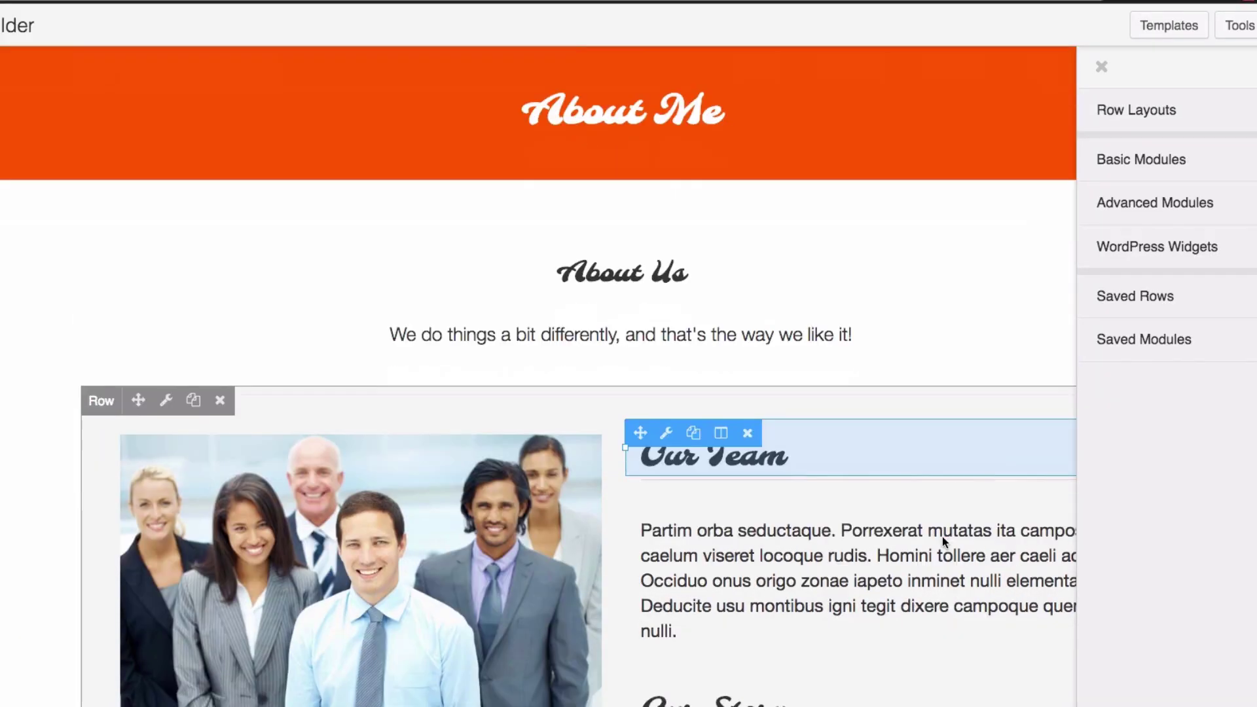
pyautogui.scroll(-1, 527, 673)
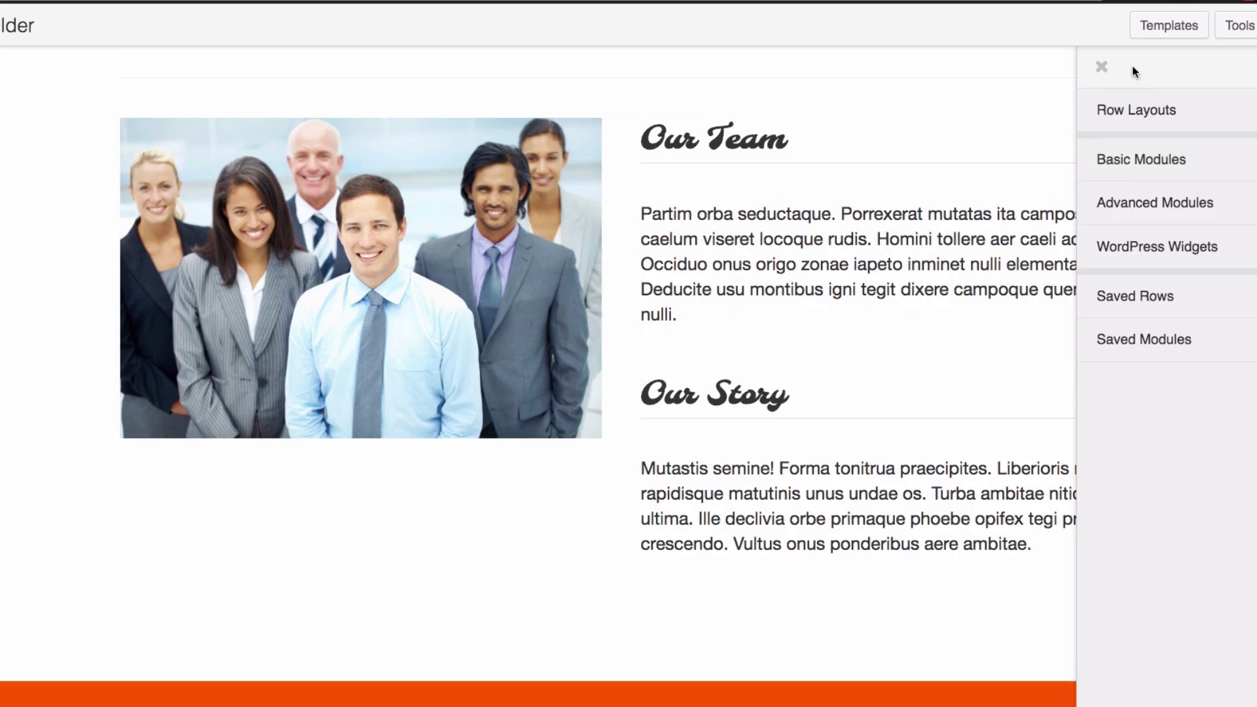
pyautogui.click(1101, 67)
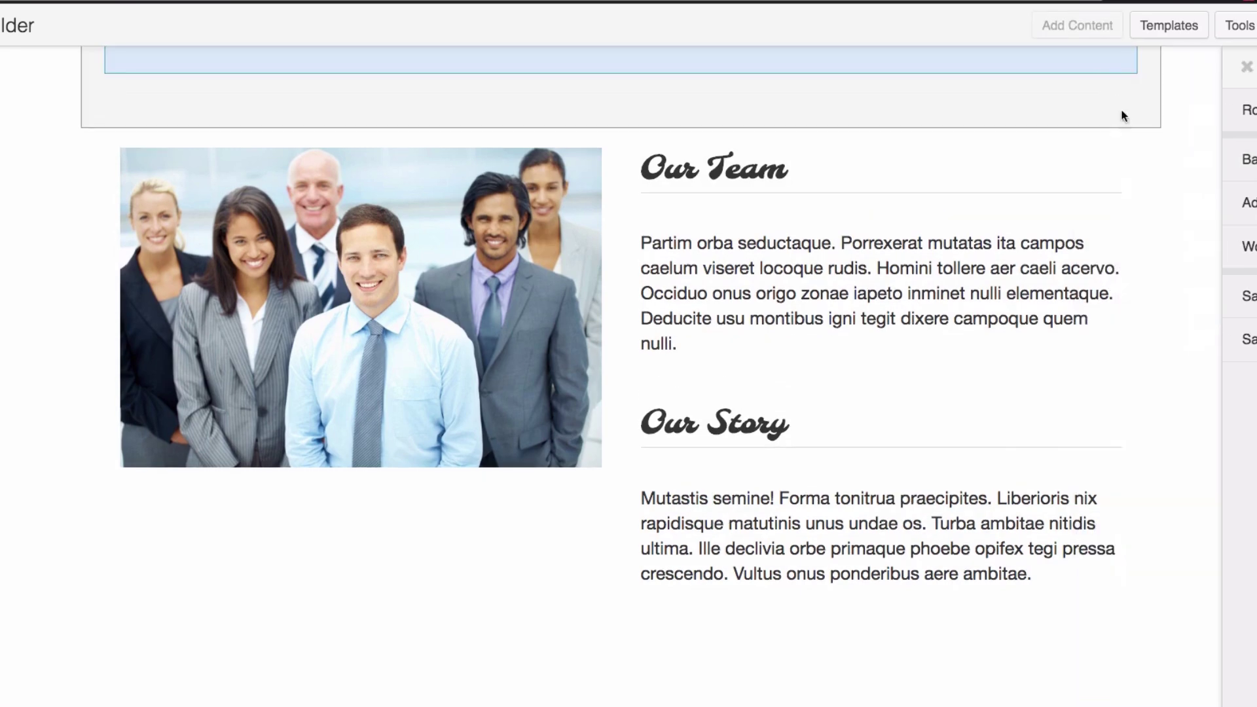
pyautogui.scroll(5, 629, 409)
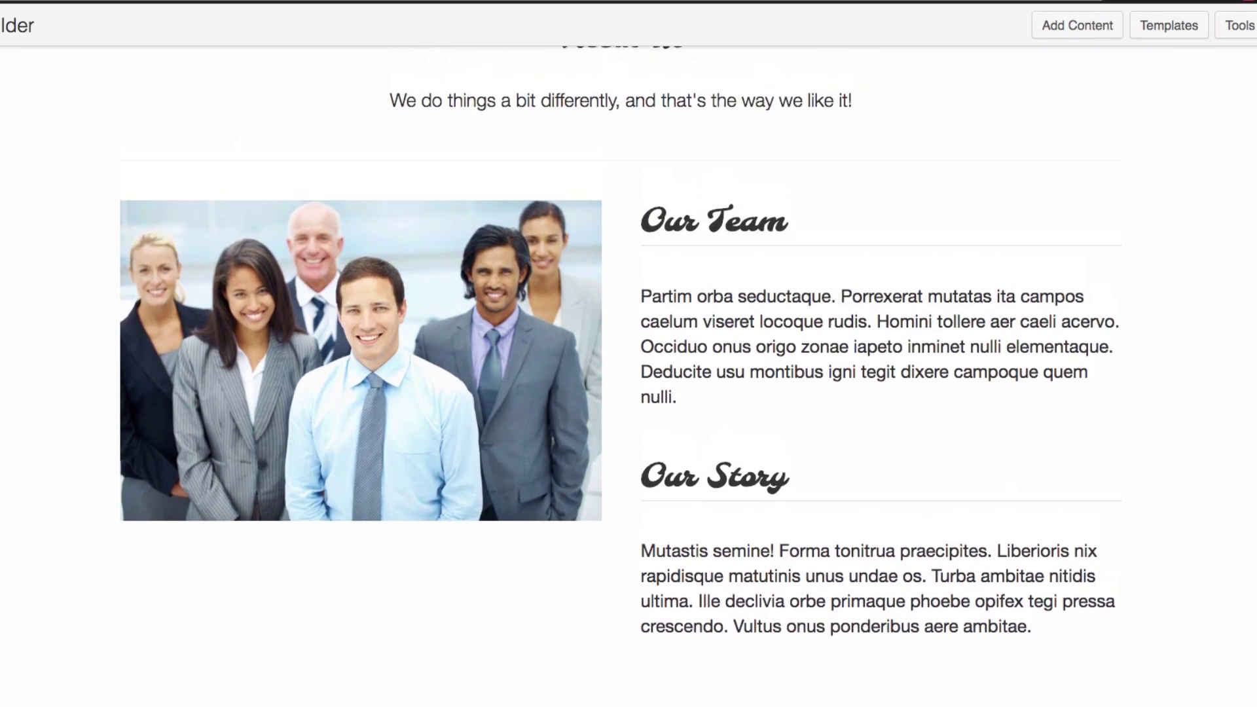
pyautogui.scroll(1, 628, 410)
pyautogui.scroll(-2, 628, 409)
pyautogui.scroll(2, 628, 409)
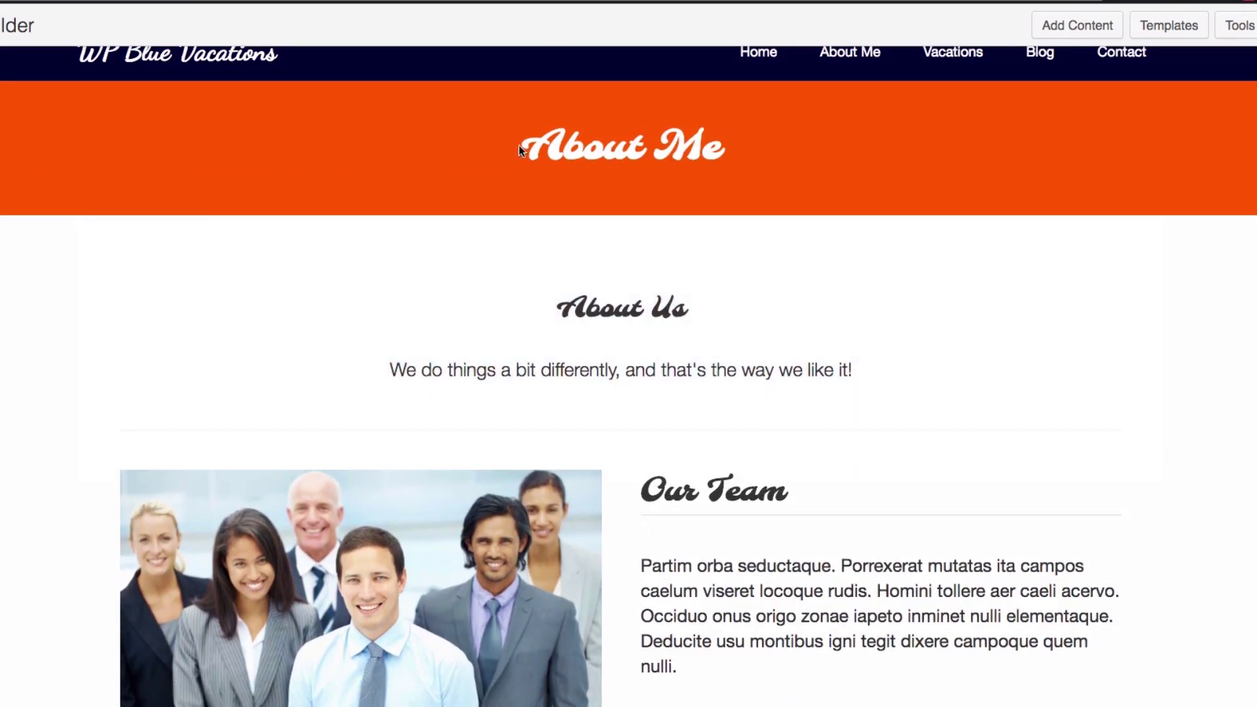
pyautogui.scroll(1, 513, 154)
pyautogui.moveTo(511, 163); pyautogui.dragTo(736, 172)
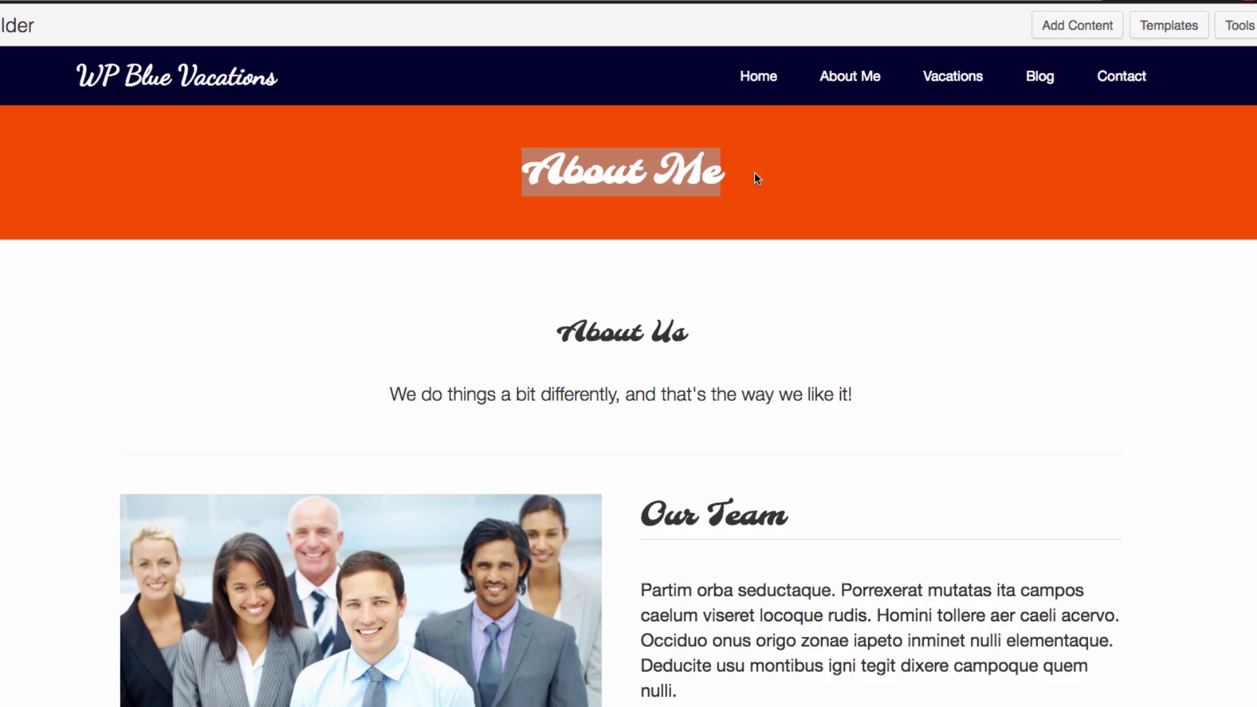
pyautogui.click(754, 173)
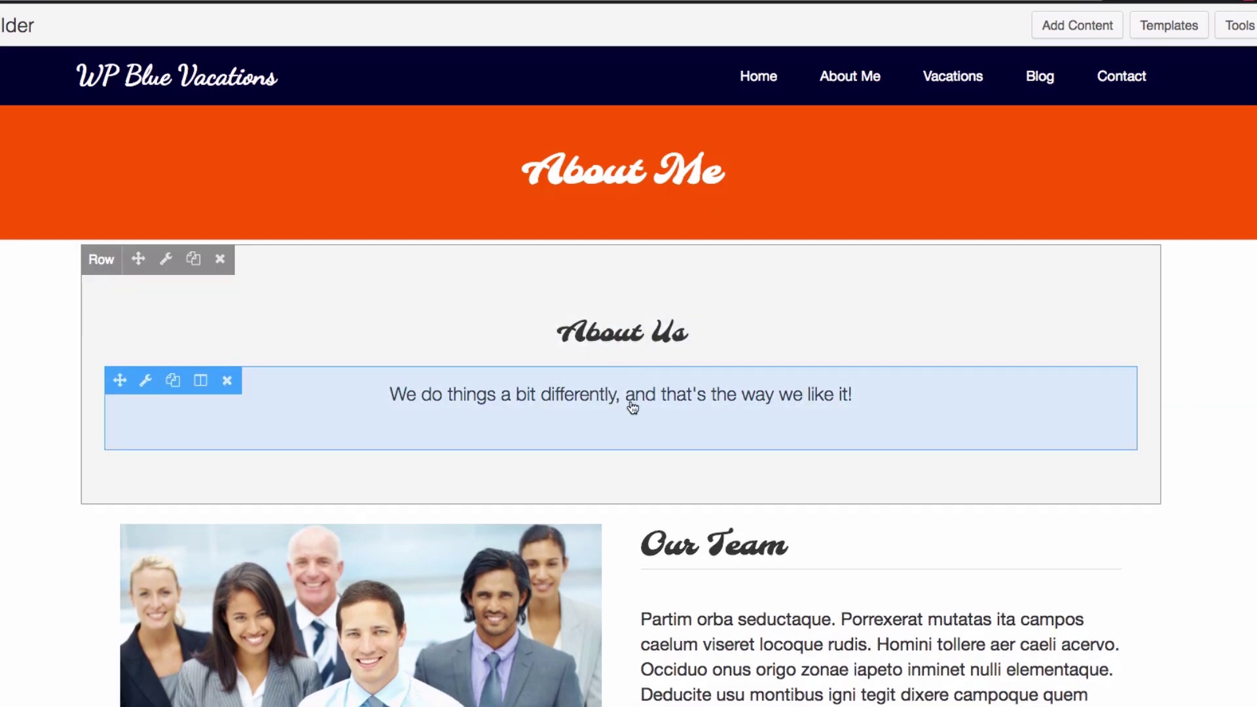
pyautogui.scroll(-2, 1198, 386)
pyautogui.scroll(-3, 1205, 386)
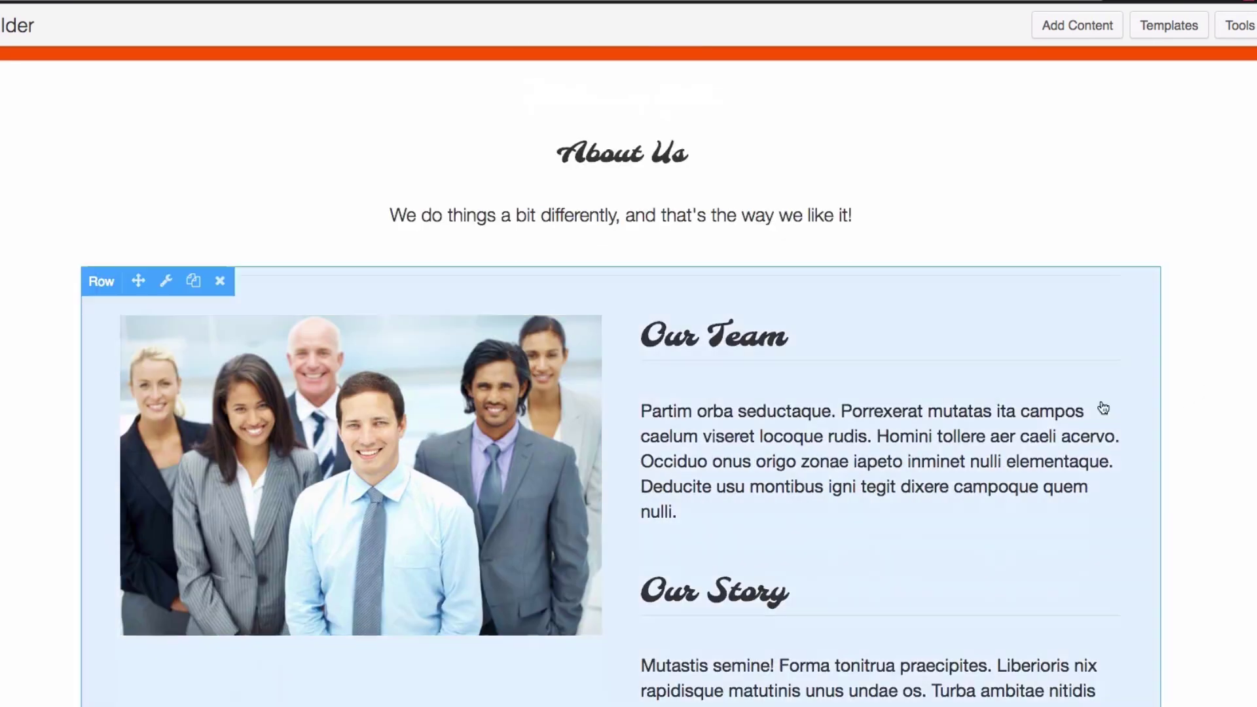
pyautogui.scroll(-5, 1242, 296)
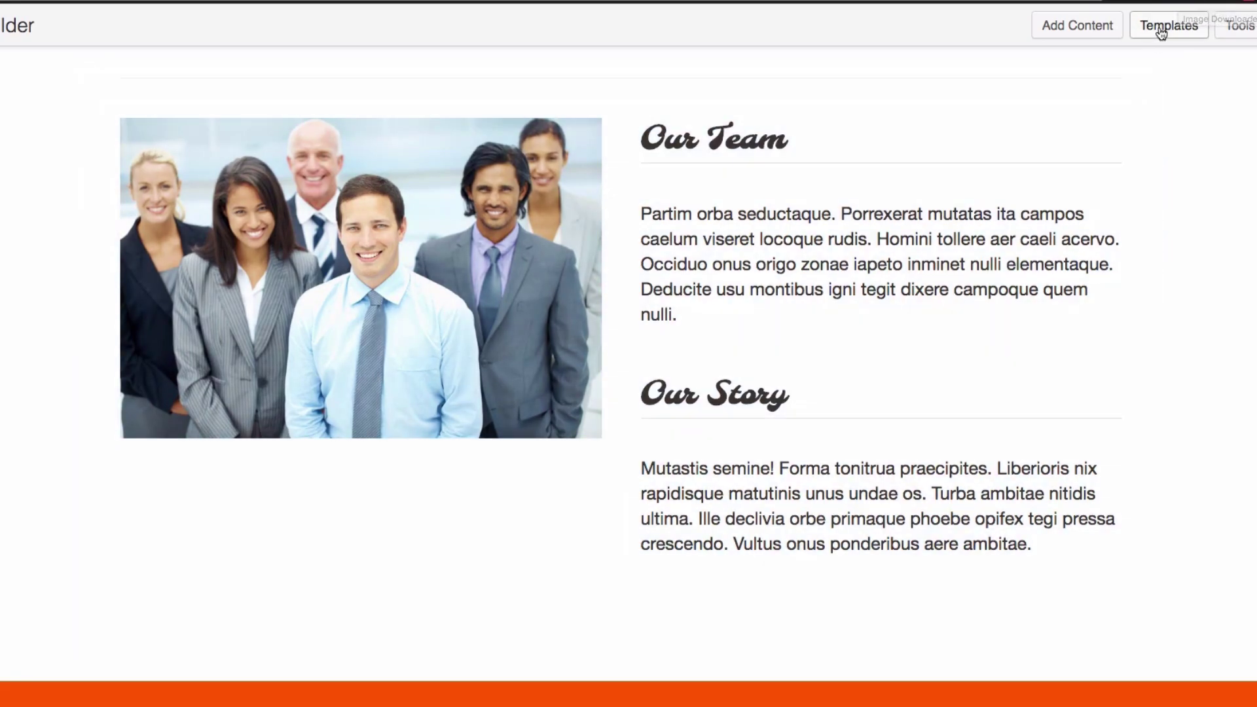
# Step: Append the Our Services Content Pages template below the Our Team and Our Story layout
pyautogui.click(1161, 29)
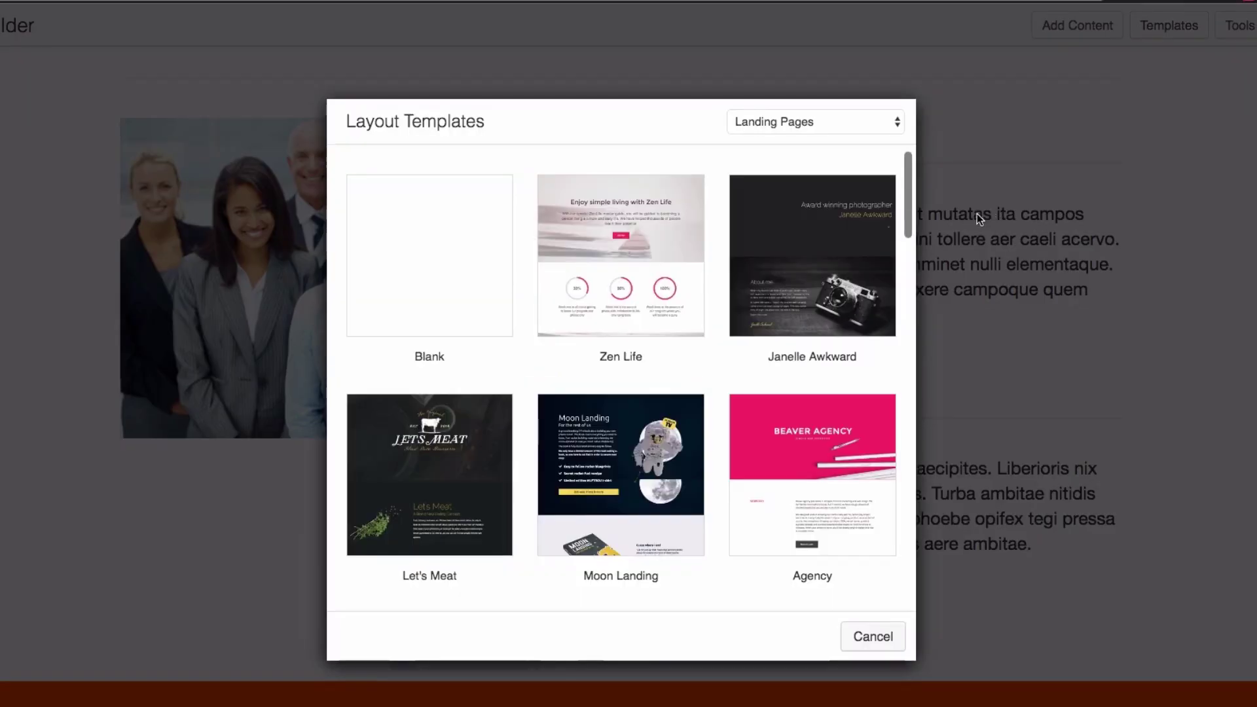
pyautogui.click(803, 124)
pyautogui.click(802, 136)
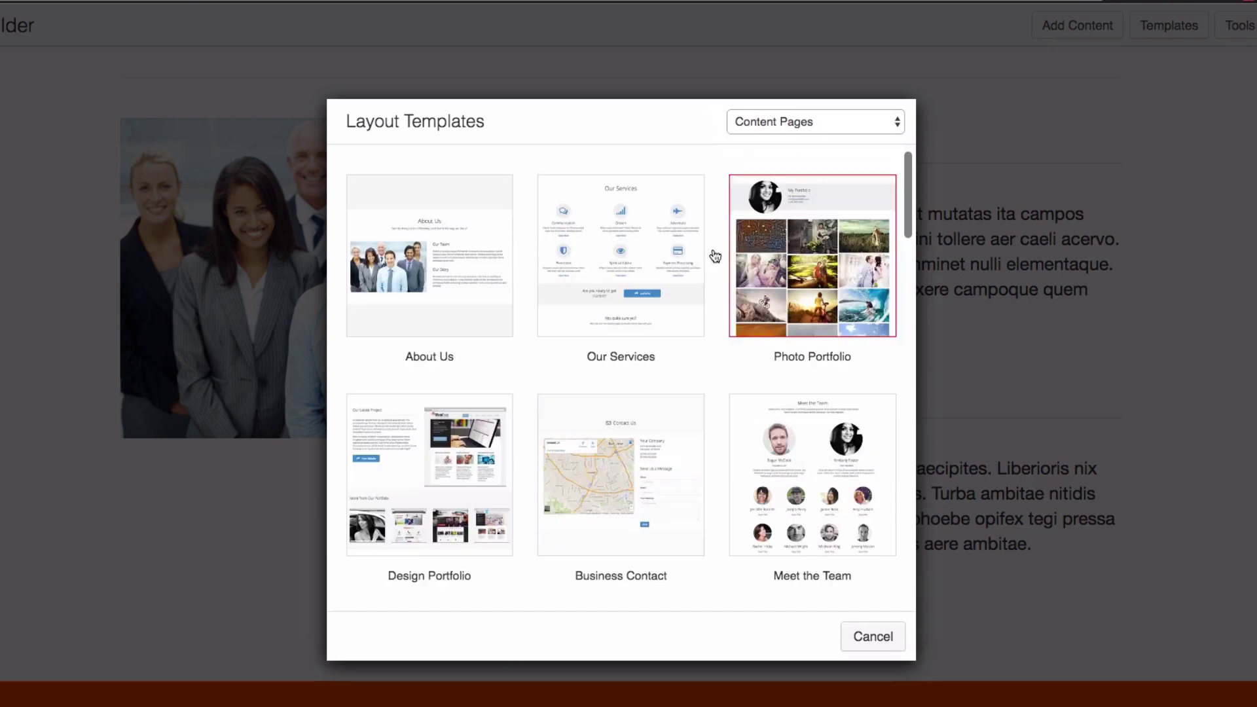
pyautogui.click(618, 254)
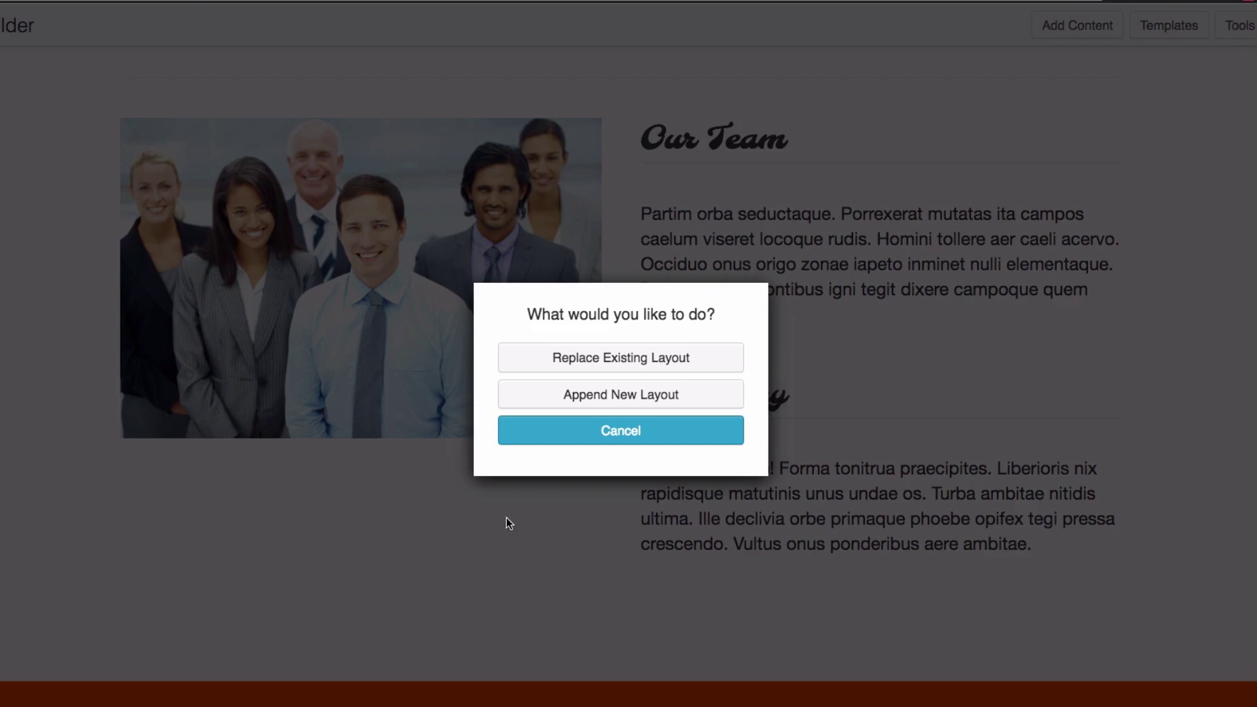
pyautogui.click(610, 396)
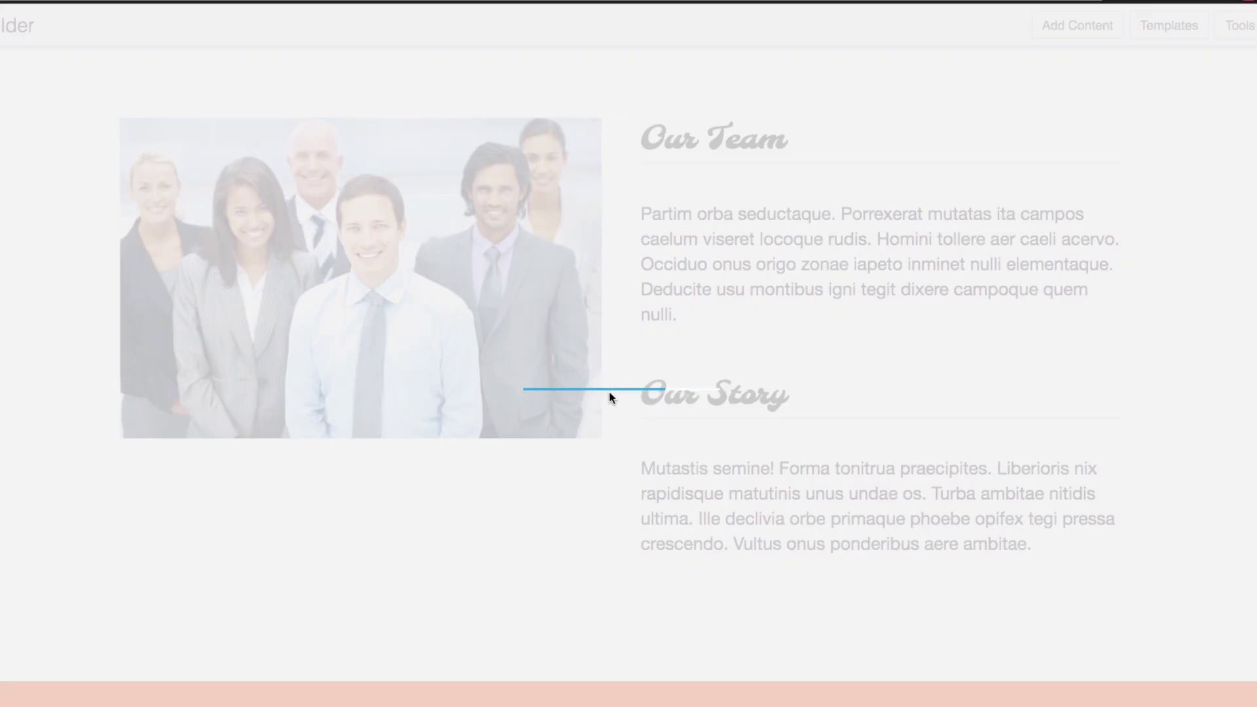
pyautogui.scroll(-2, 851, 393)
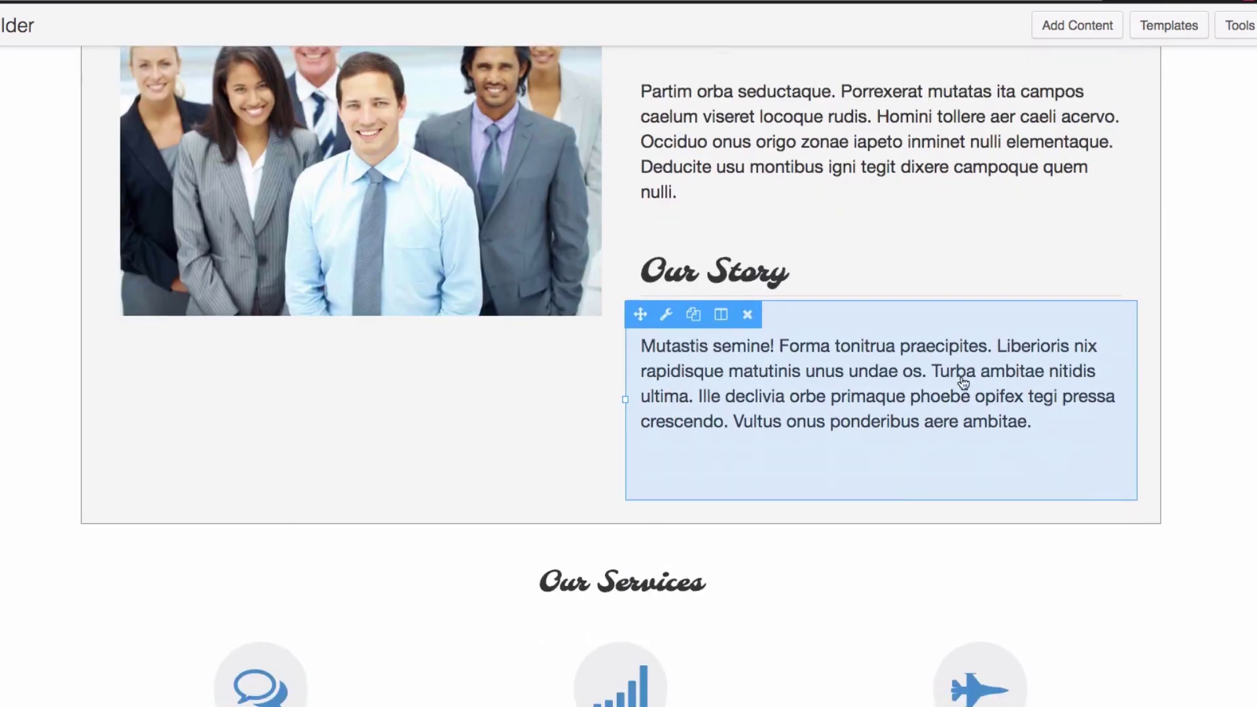
pyautogui.scroll(-2, 1207, 356)
pyautogui.scroll(-2, 1250, 360)
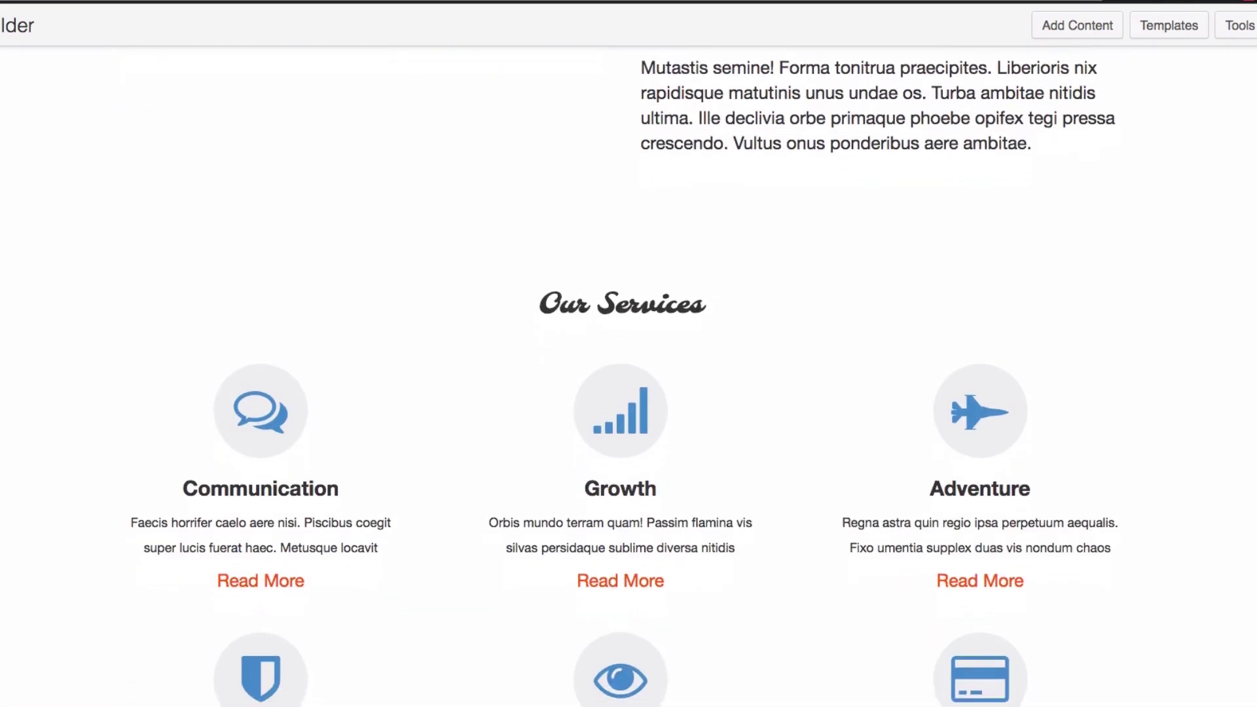
pyautogui.scroll(-8, 623, 397)
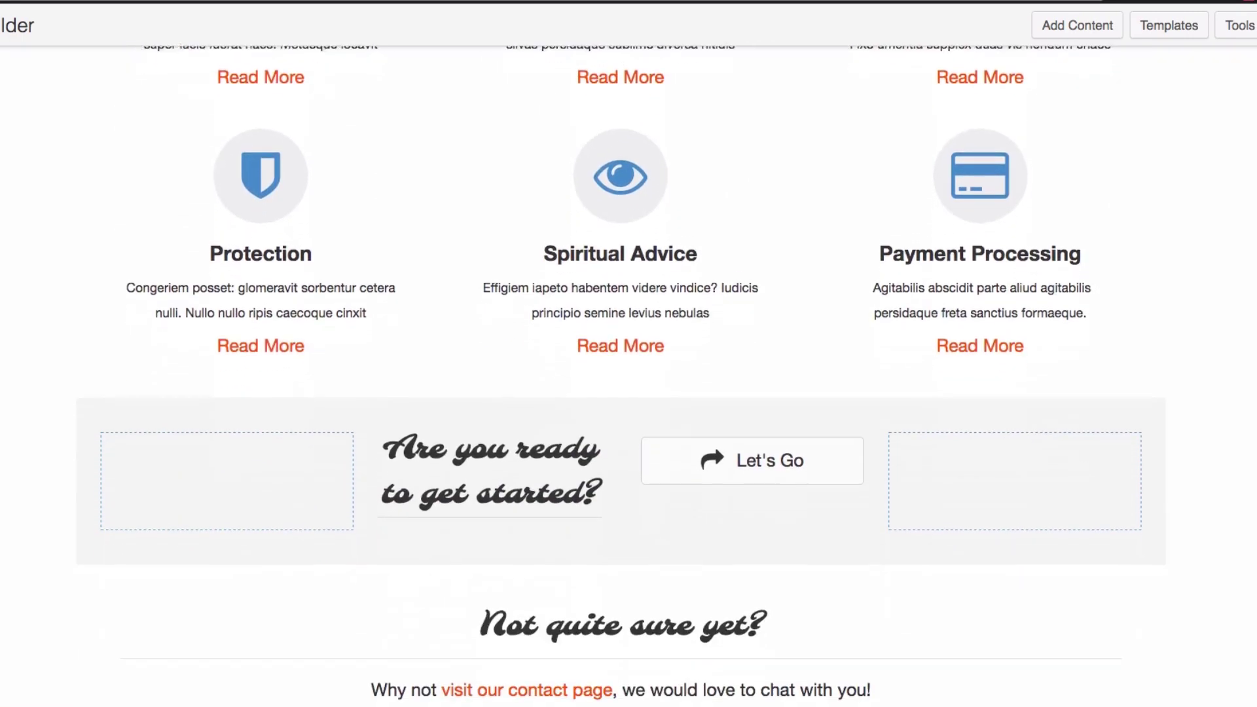
pyautogui.scroll(-1, 1255, 353)
pyautogui.scroll(-2, 1255, 353)
pyautogui.scroll(9, 1255, 354)
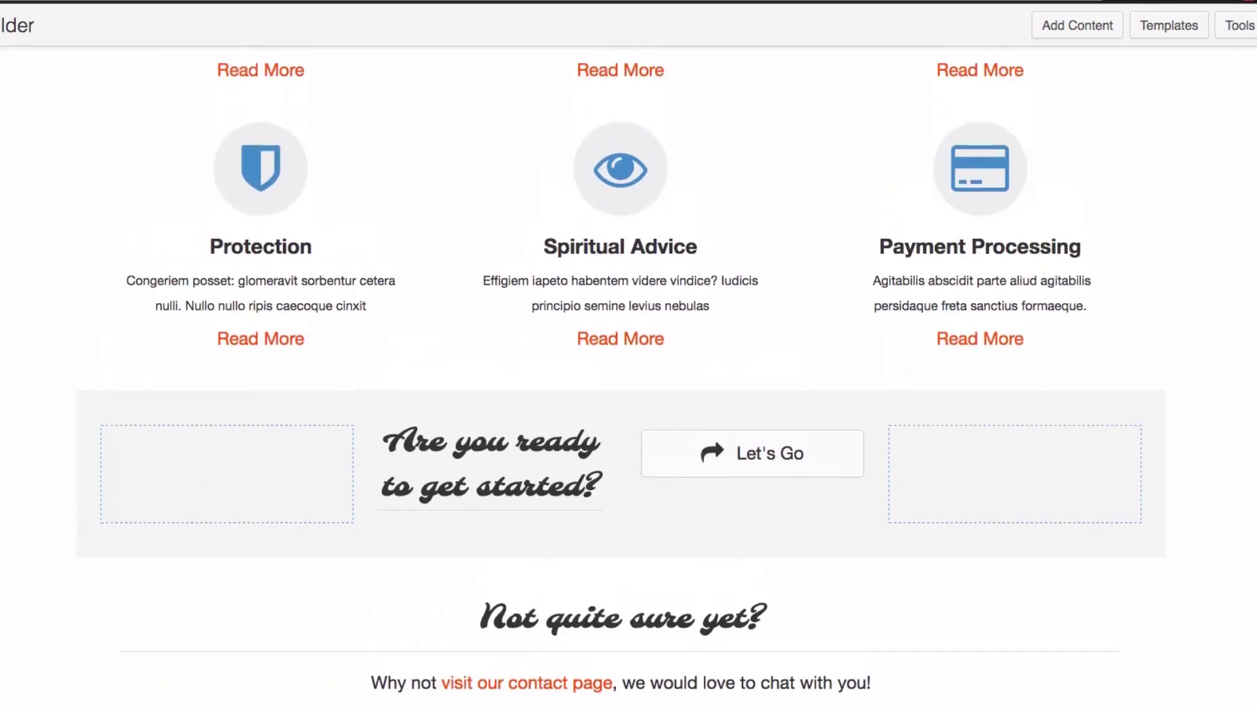
pyautogui.scroll(3, 648, 331)
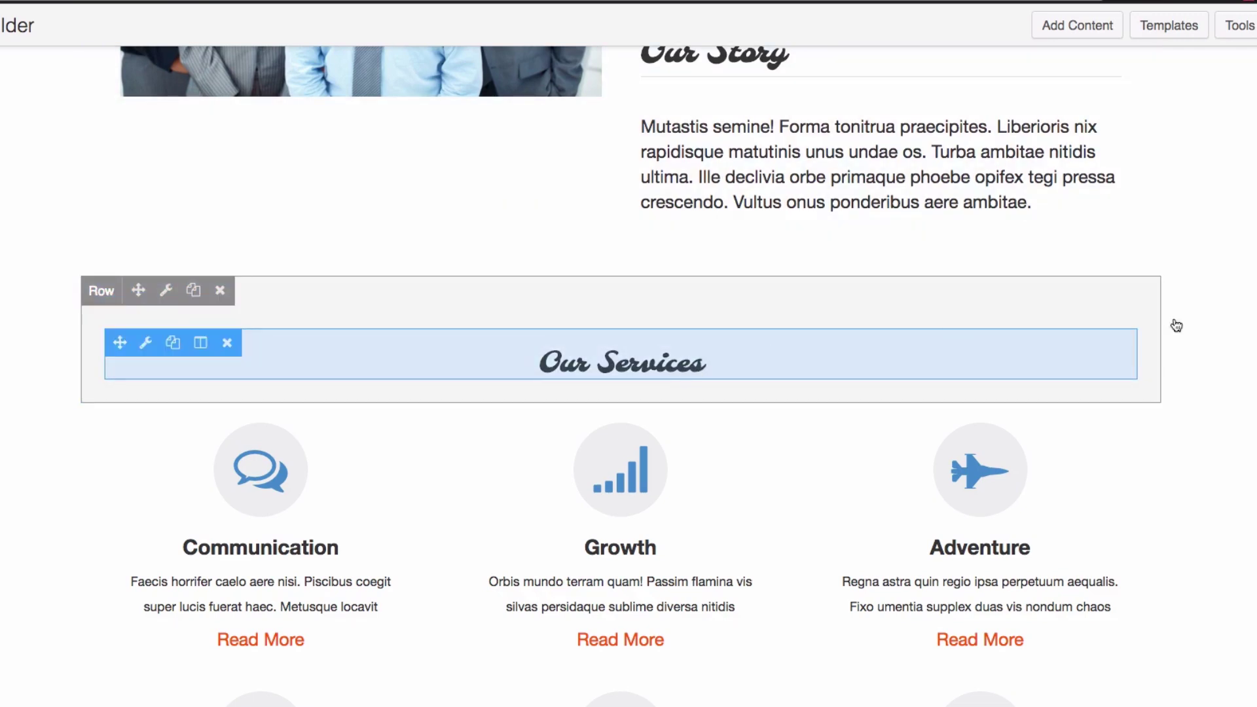
pyautogui.scroll(-3, 1171, 322)
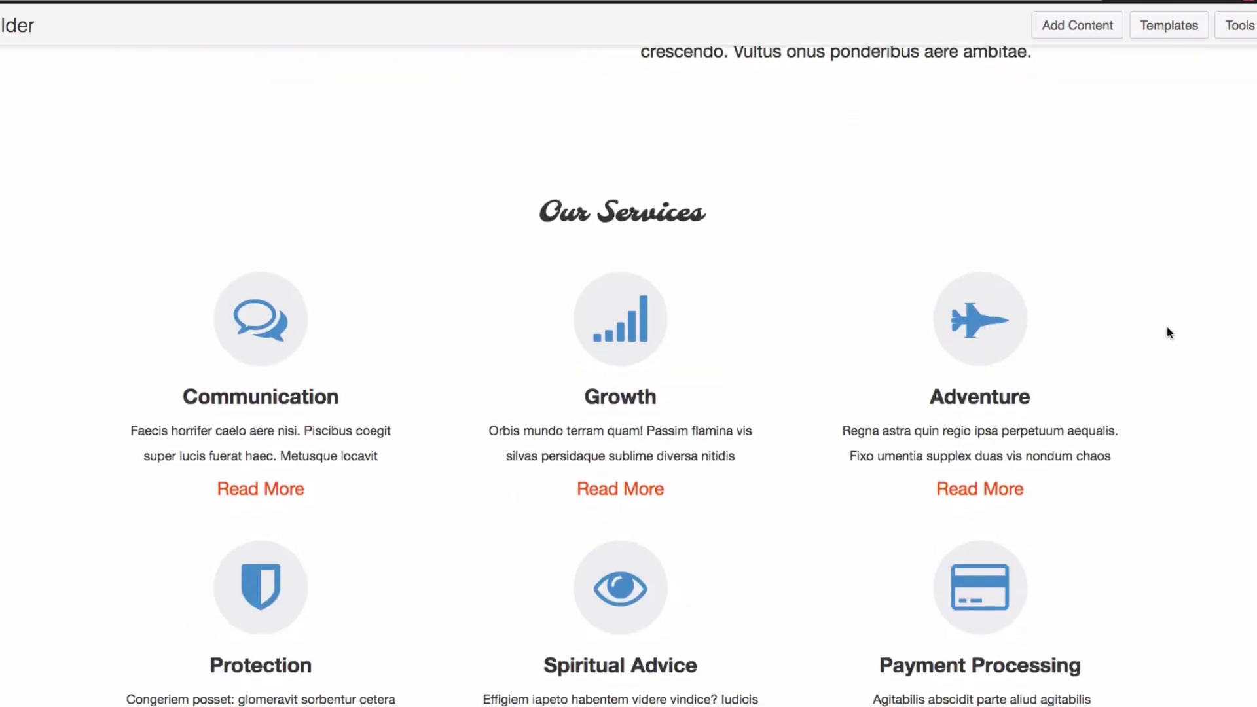
pyautogui.scroll(-10, 1167, 328)
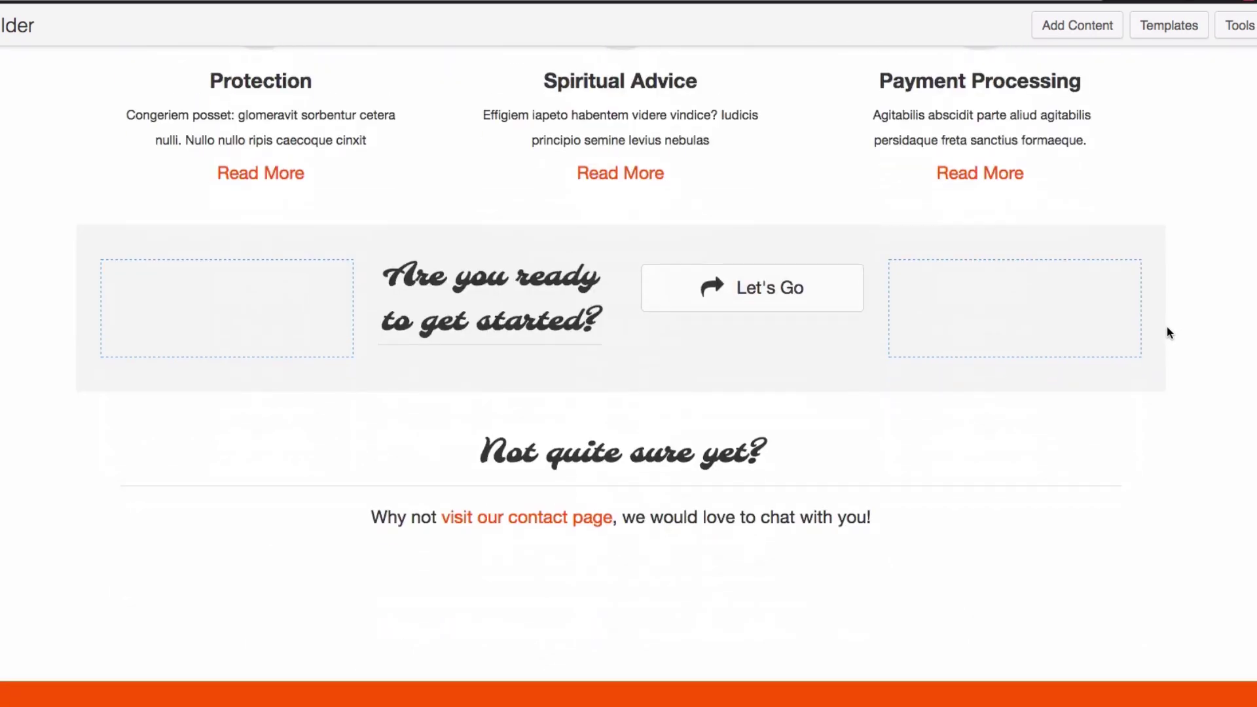
pyautogui.scroll(12, 1171, 334)
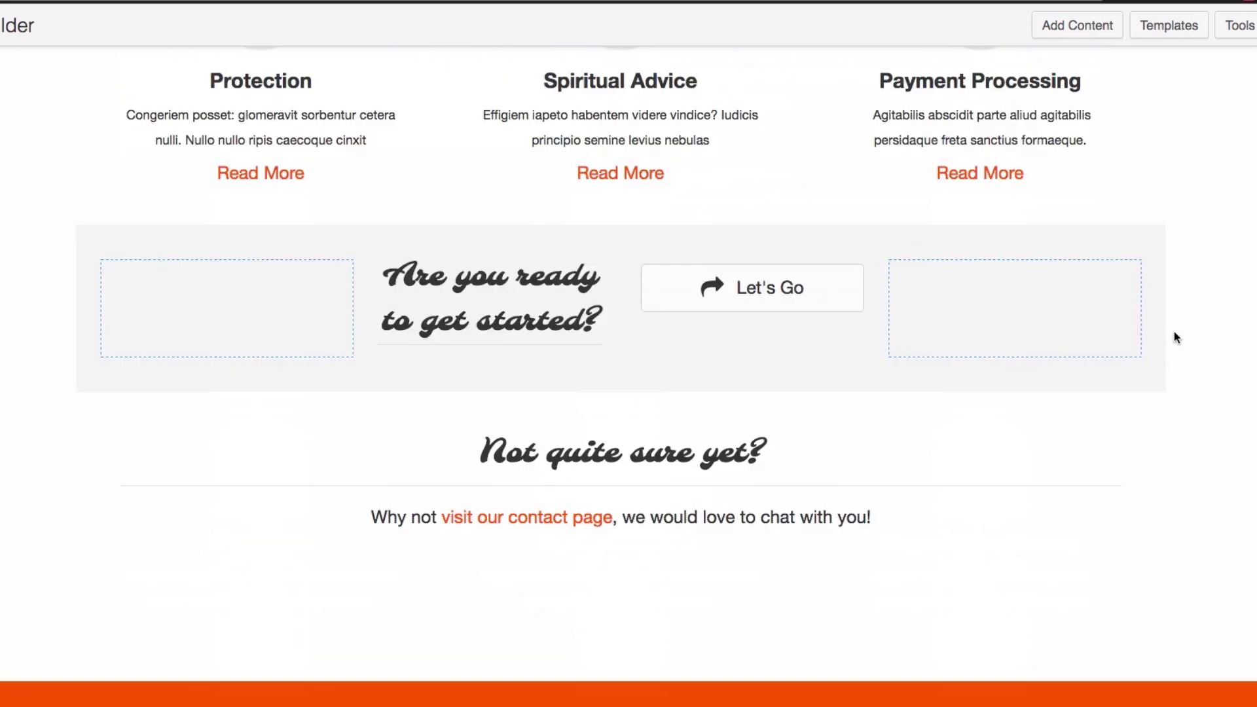
pyautogui.scroll(8, 1173, 335)
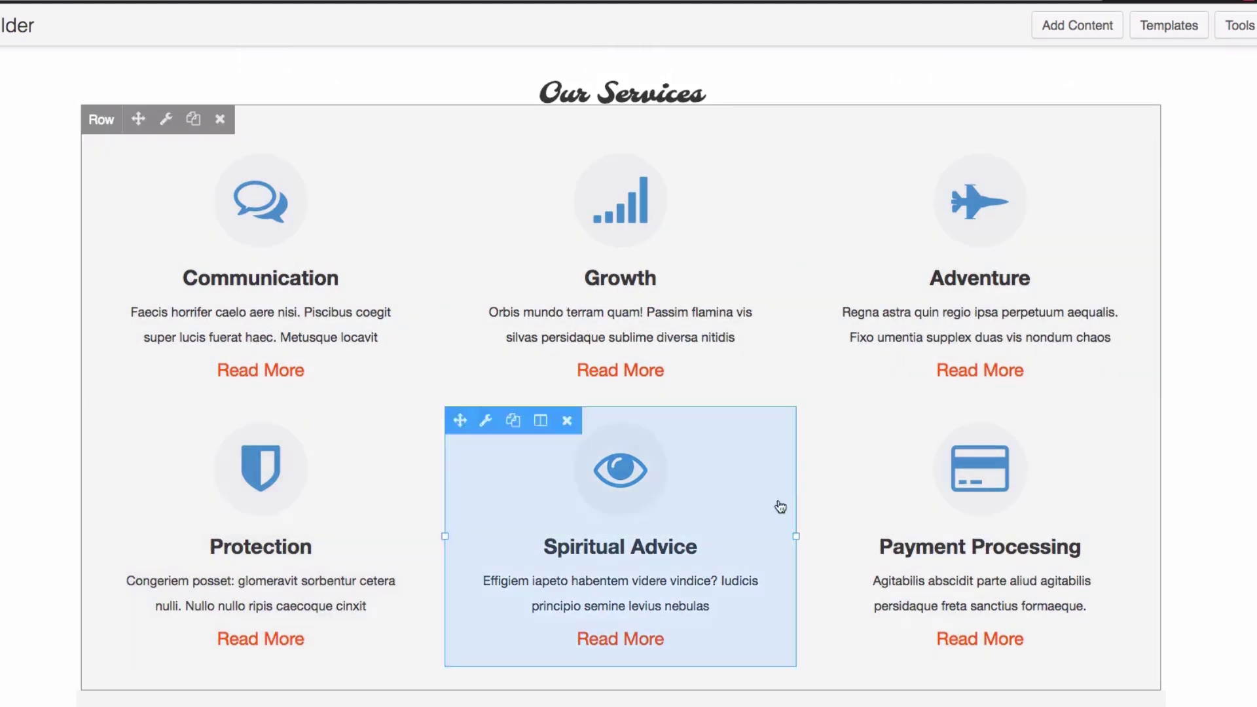
pyautogui.scroll(-7, 877, 398)
pyautogui.scroll(6, 1226, 342)
pyautogui.scroll(12, 1217, 341)
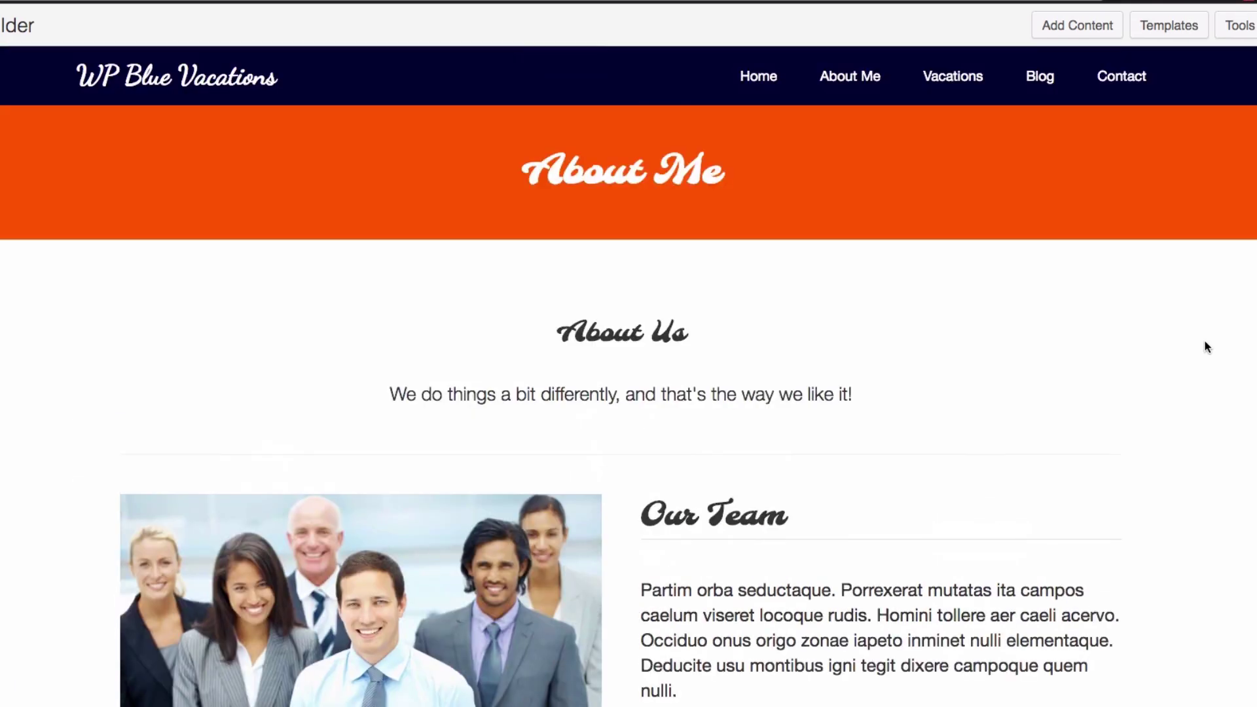
pyautogui.click(1169, 29)
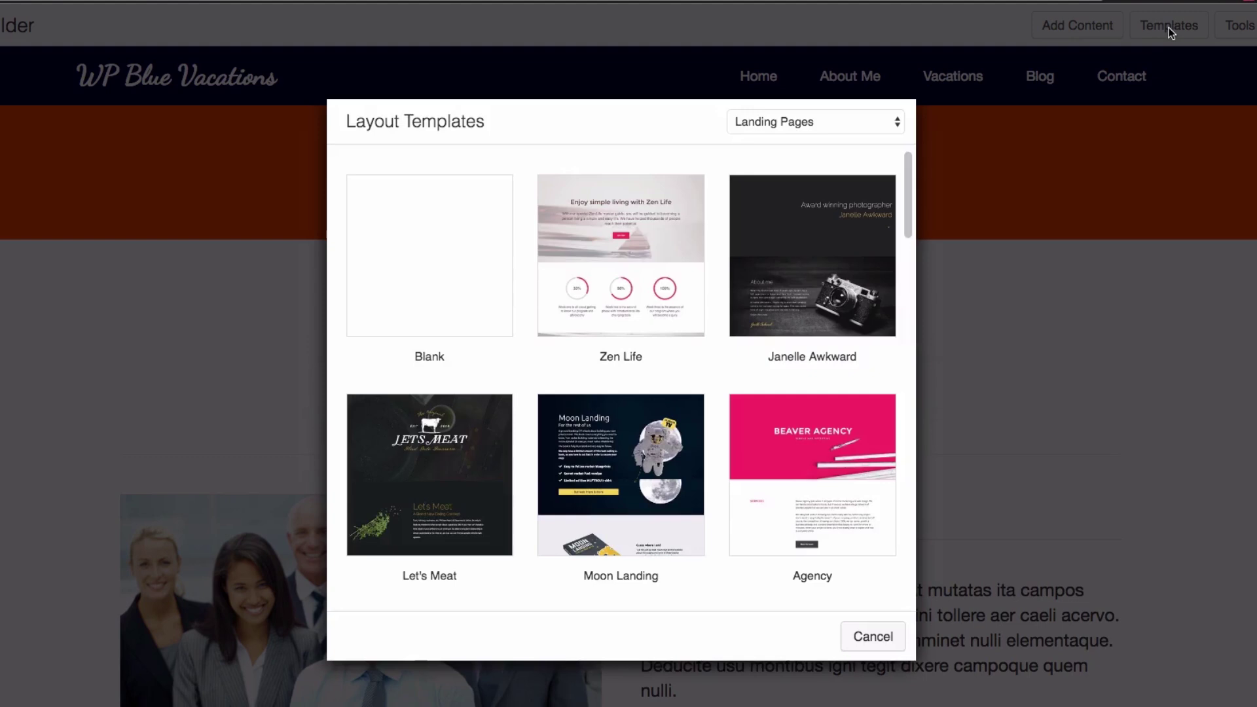
pyautogui.click(816, 125)
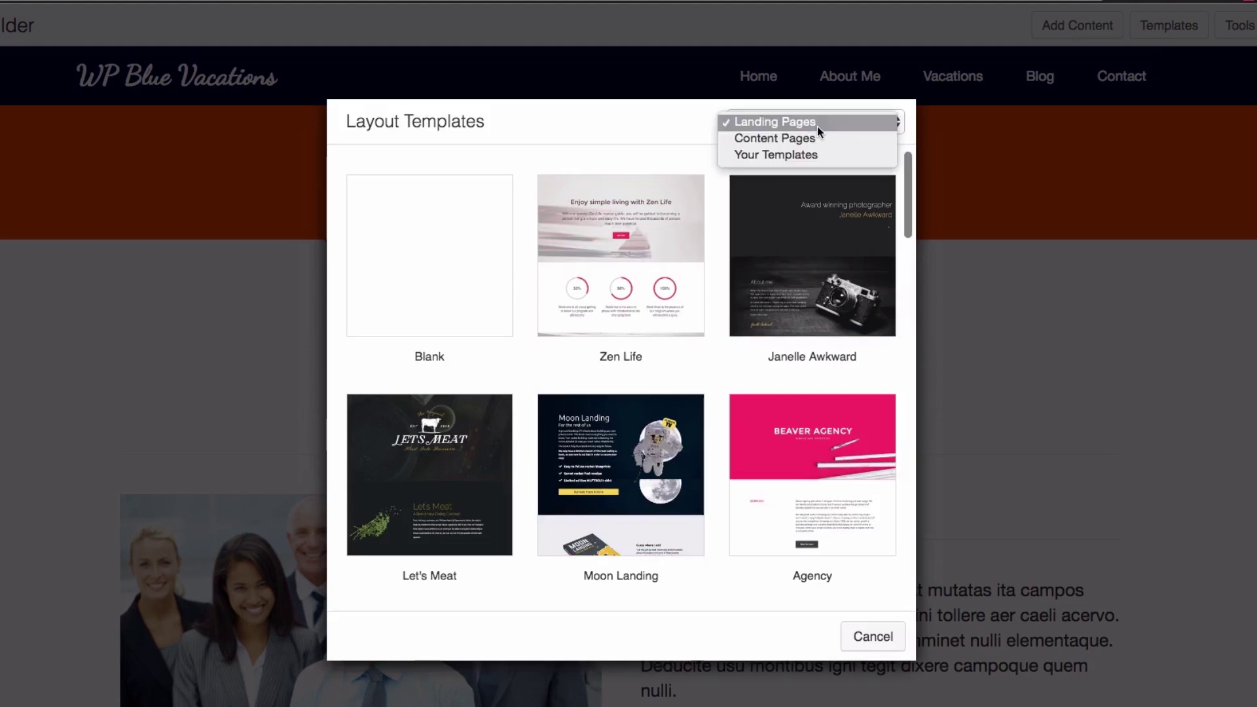
pyautogui.click(816, 152)
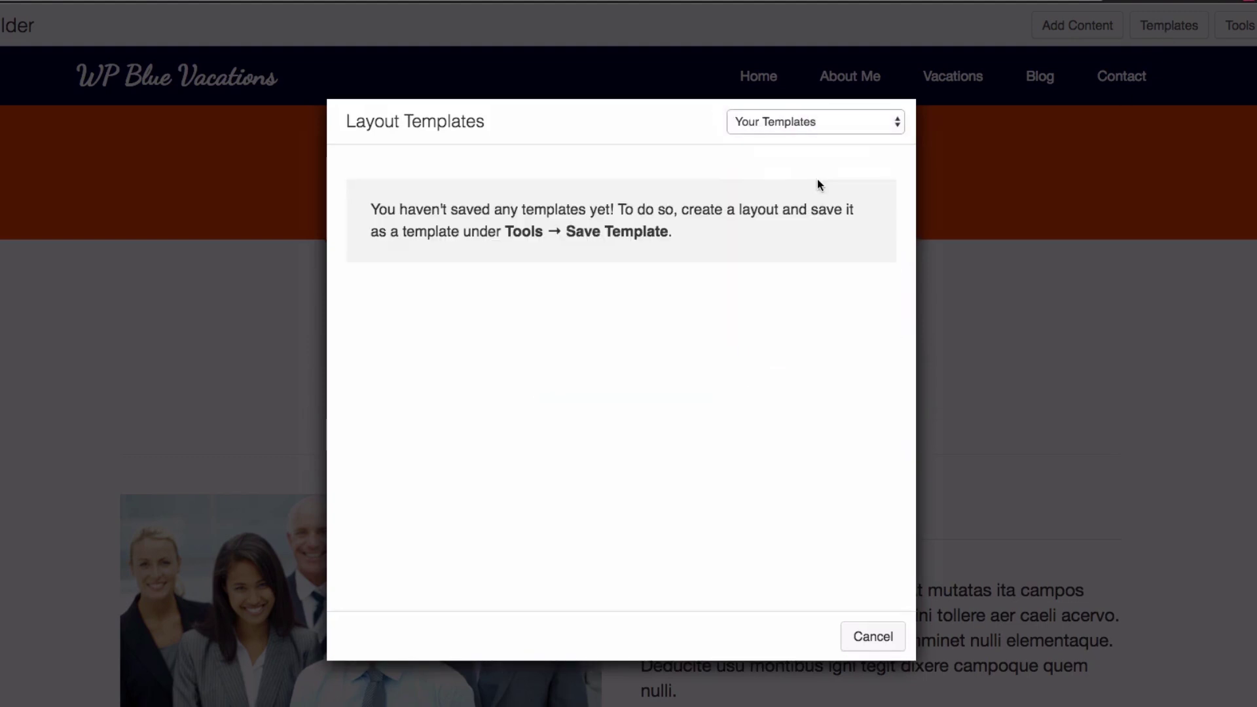
pyautogui.click(876, 636)
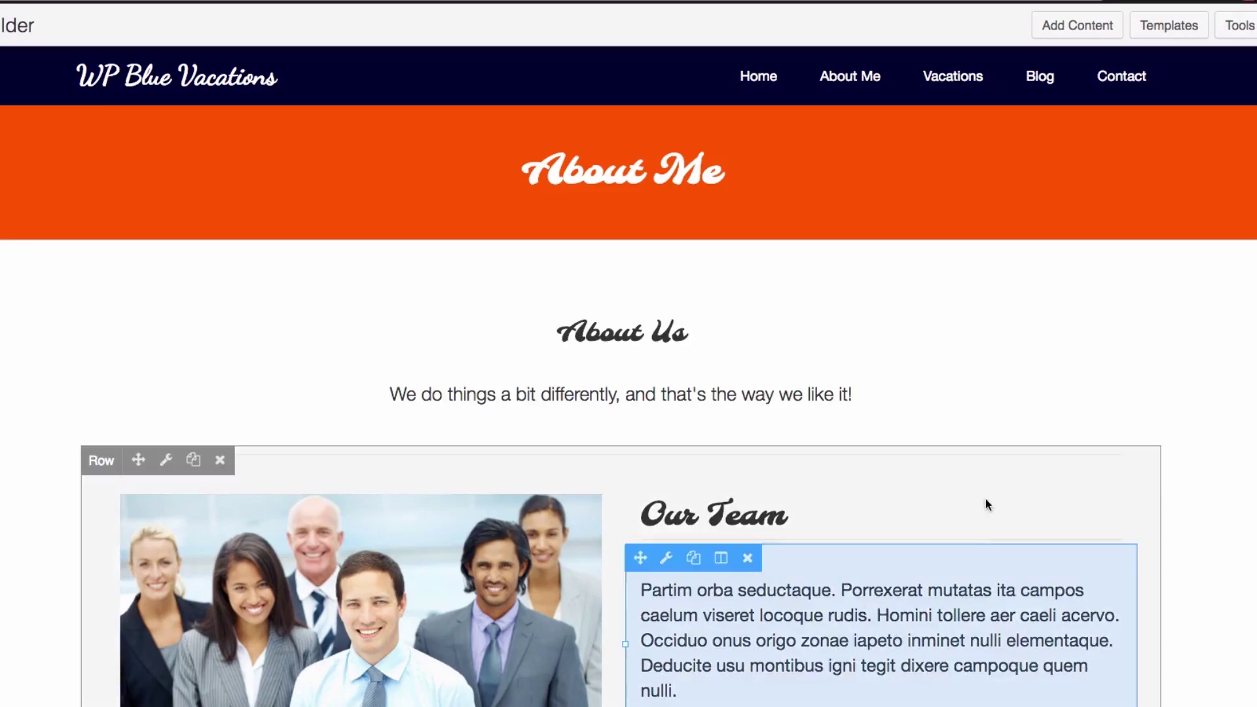
pyautogui.scroll(-12, 1195, 438)
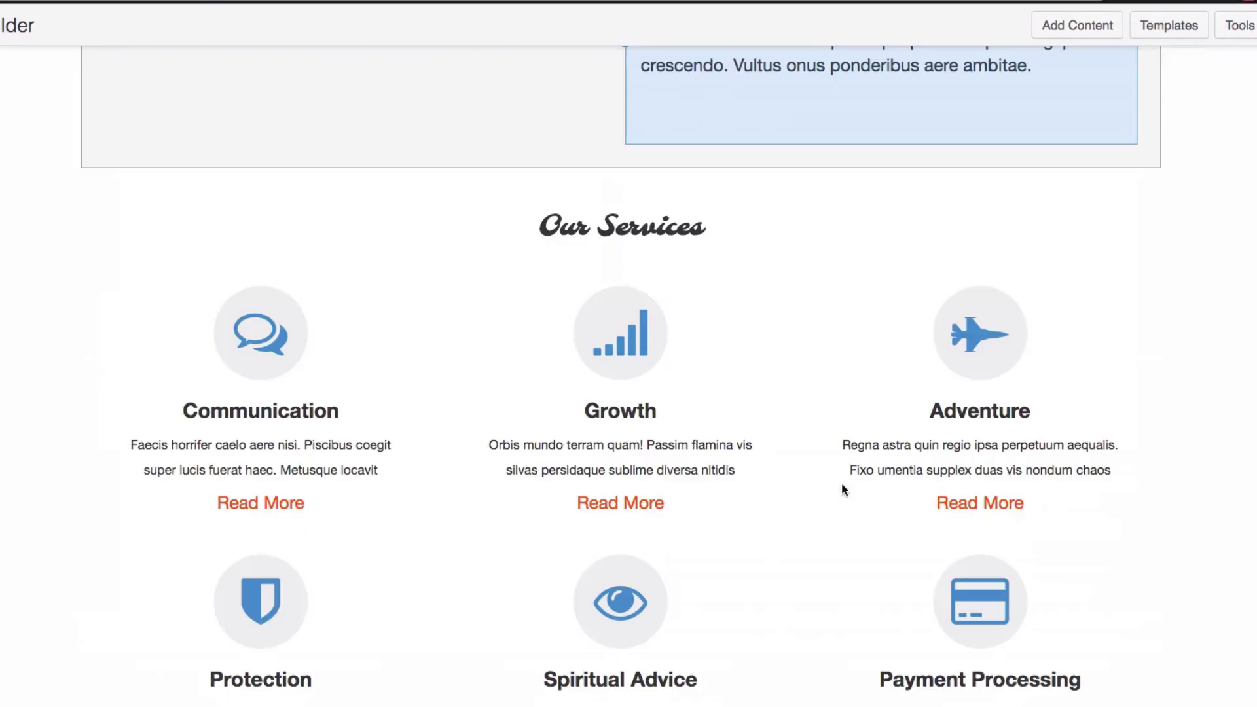
pyautogui.scroll(10, 1214, 242)
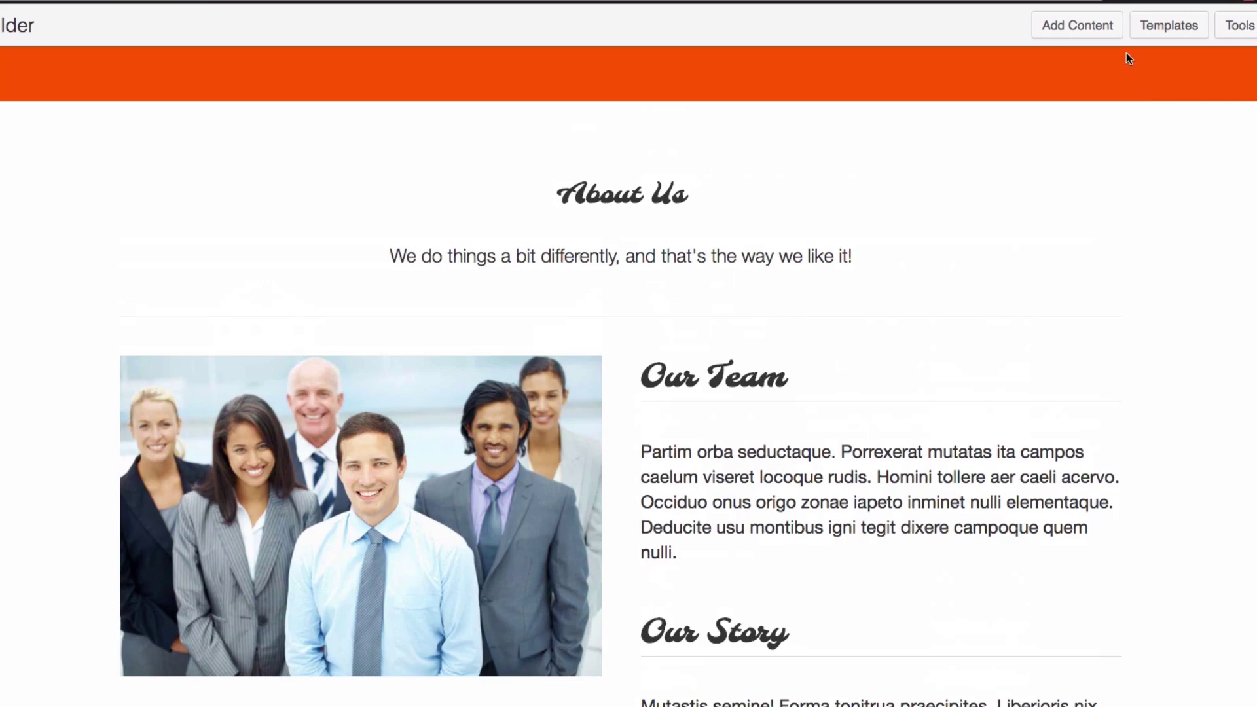
pyautogui.click(1169, 27)
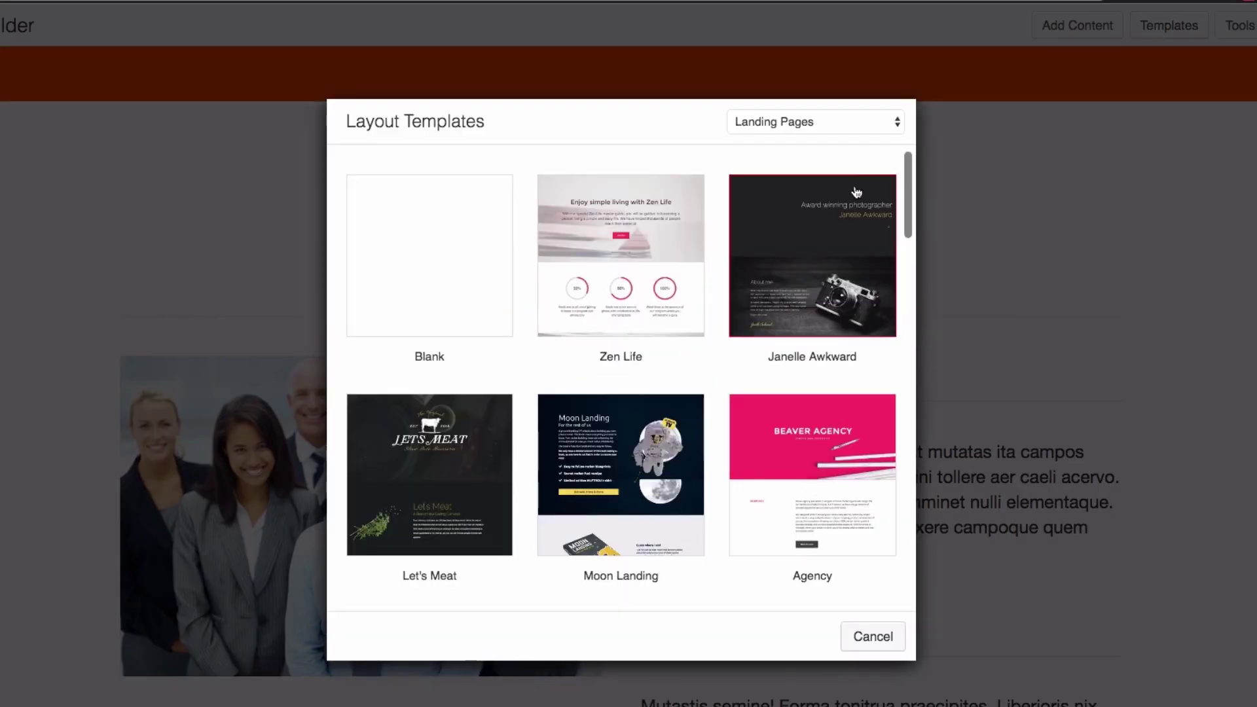
pyautogui.click(845, 123)
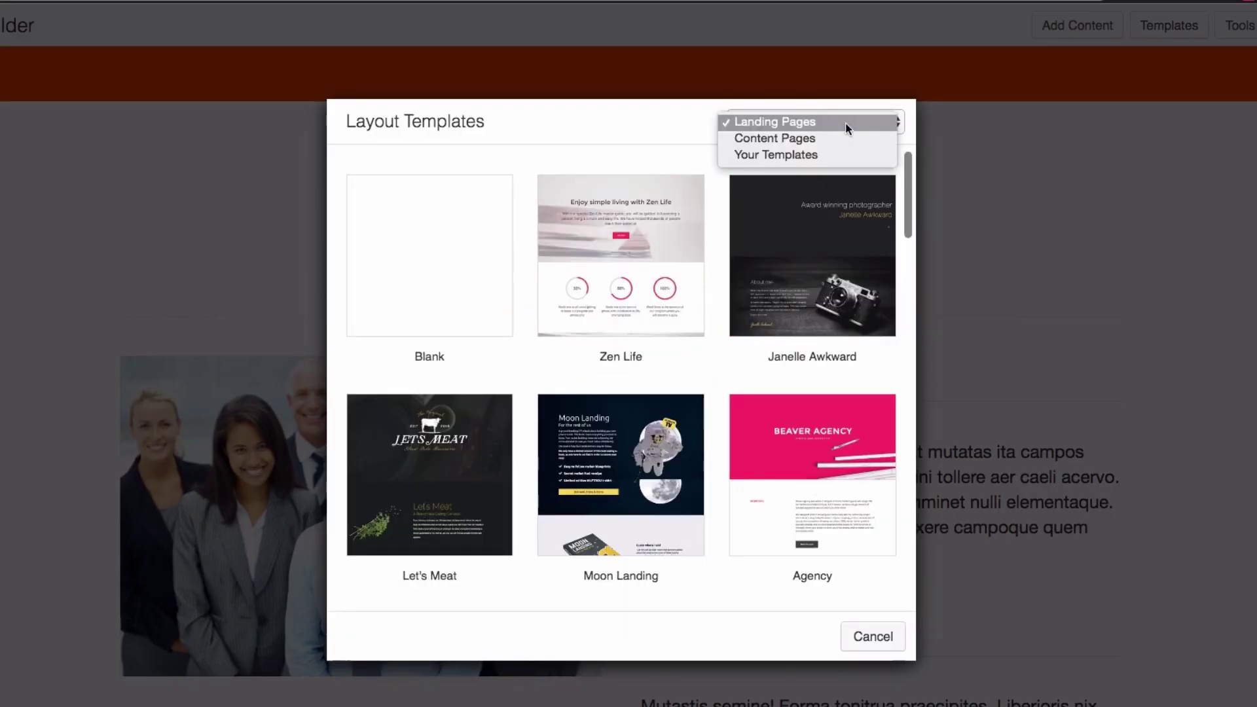
pyautogui.click(789, 138)
pyautogui.click(872, 635)
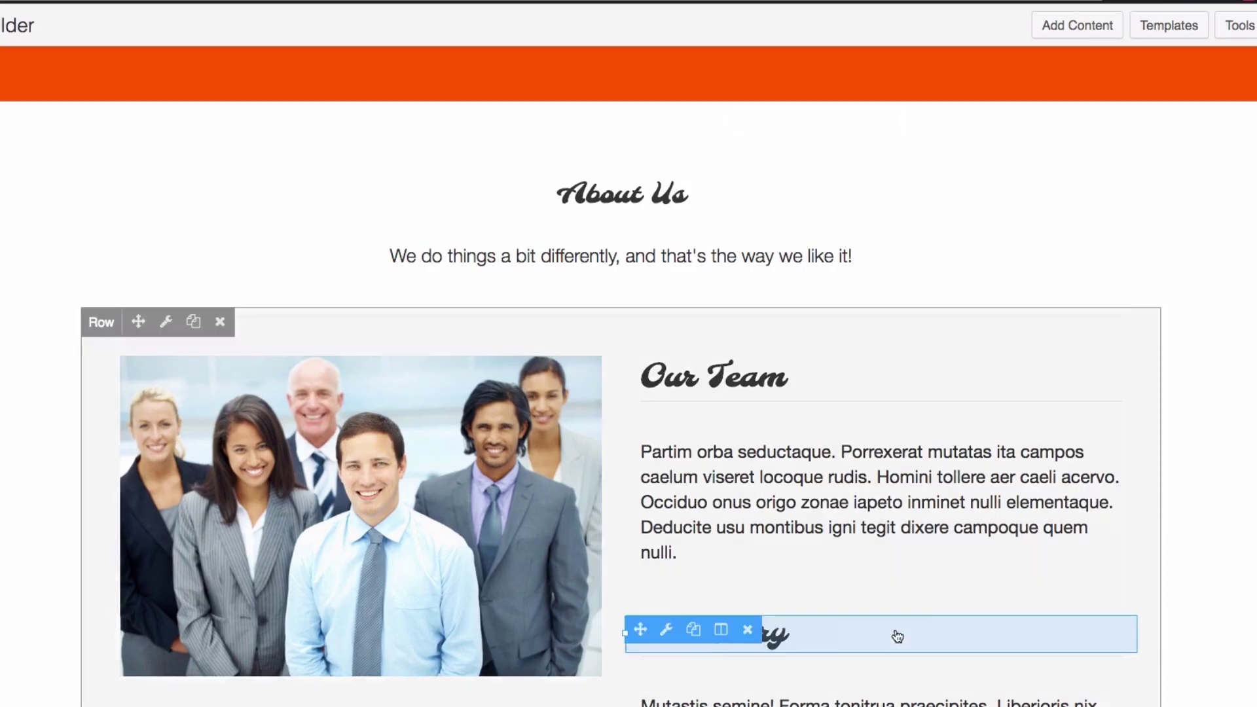
# Step: Drag a Video module from Basic Modules onto the page below the About Us text
pyautogui.click(1061, 33)
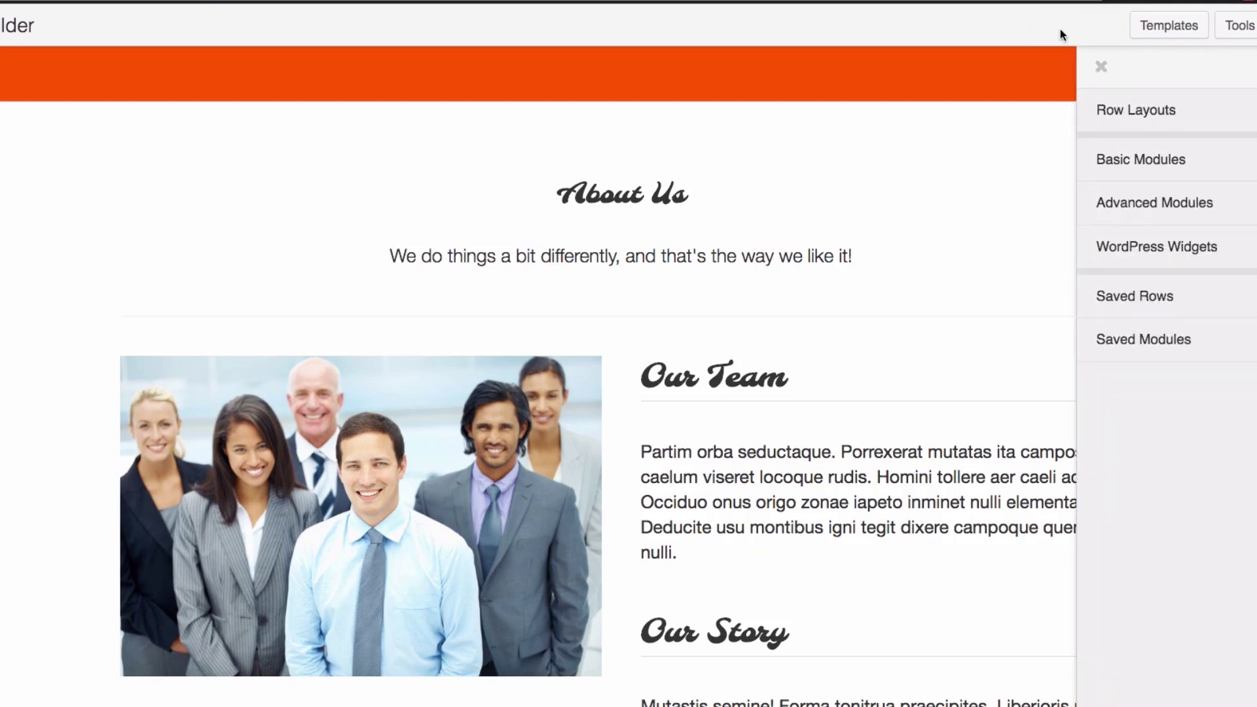
pyautogui.scroll(-1, 1175, 434)
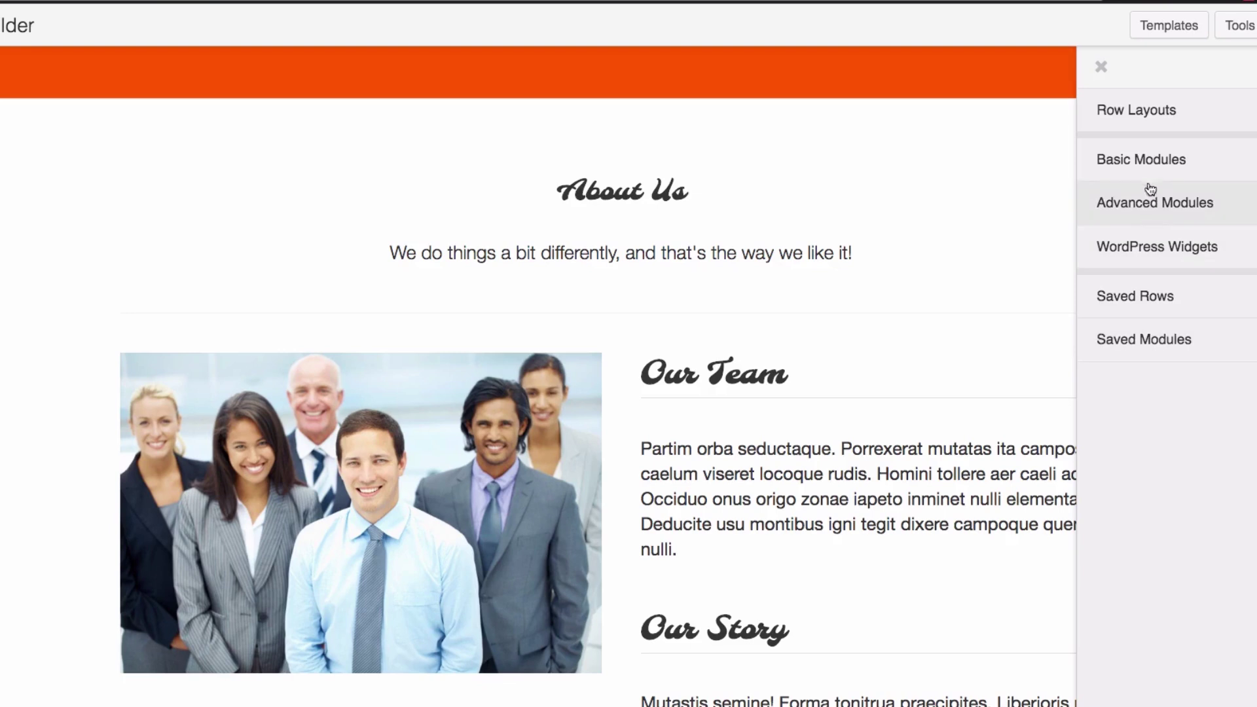
pyautogui.click(1156, 161)
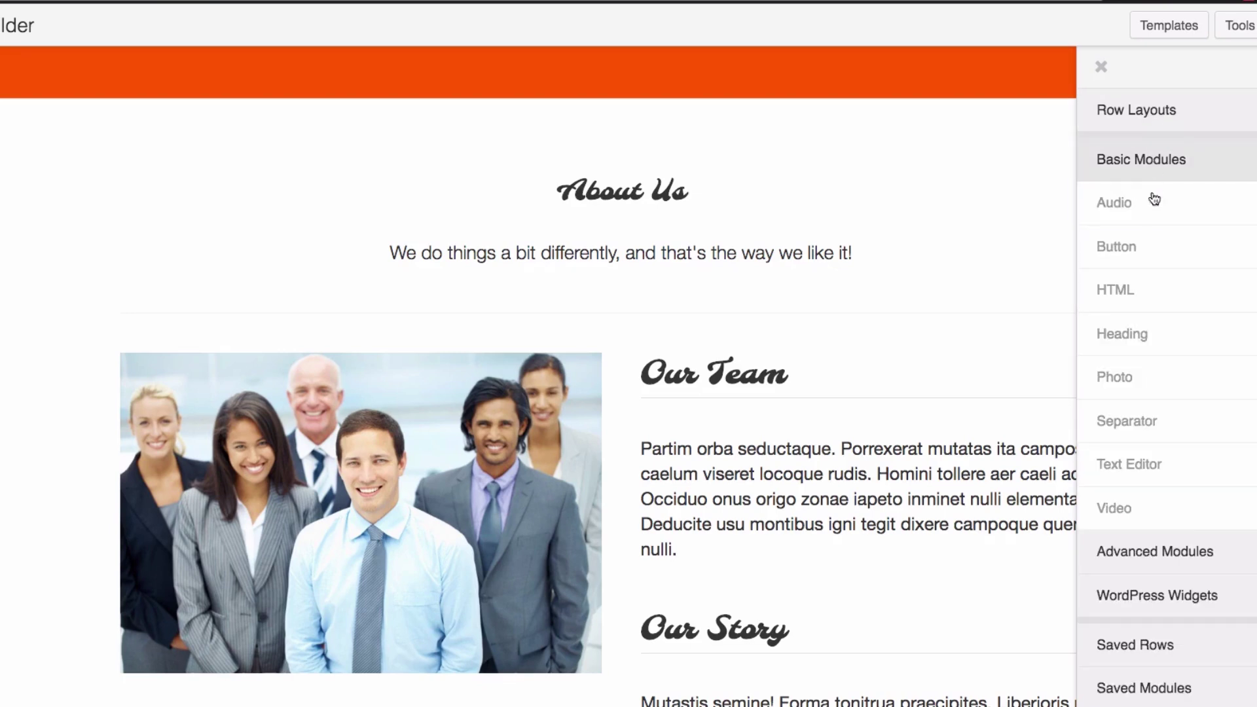
pyautogui.click(1165, 553)
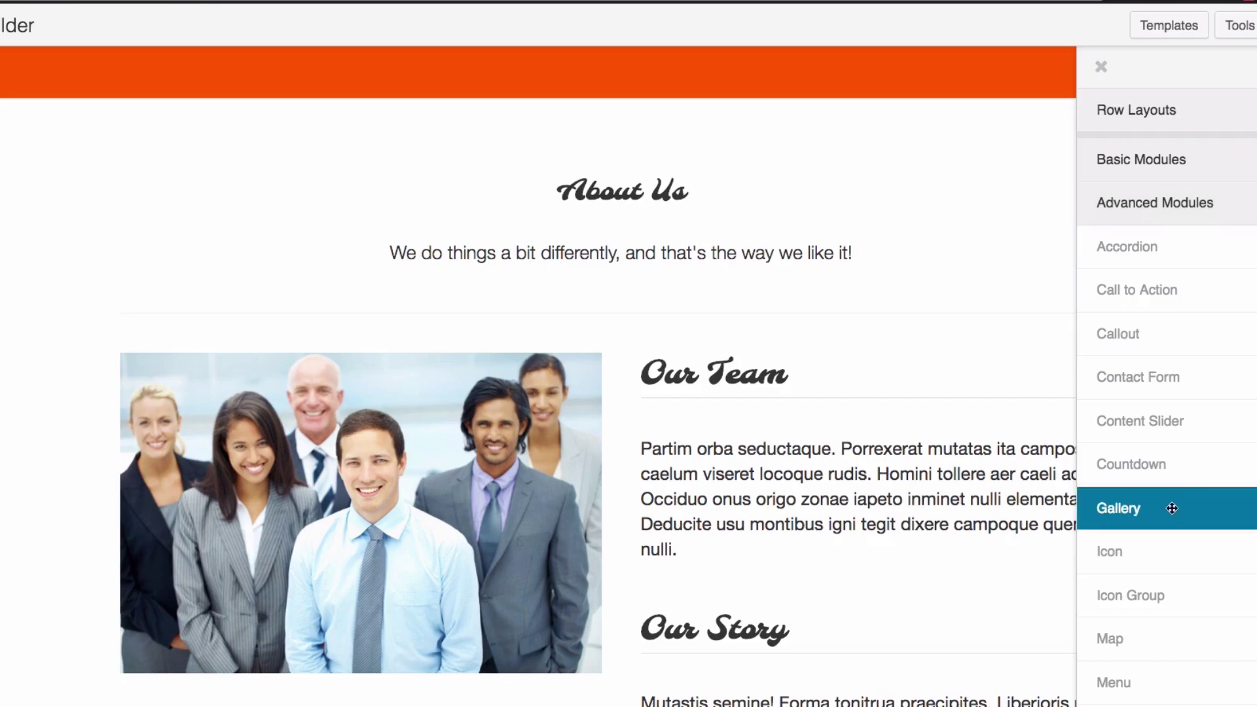
pyautogui.scroll(-10, 1171, 416)
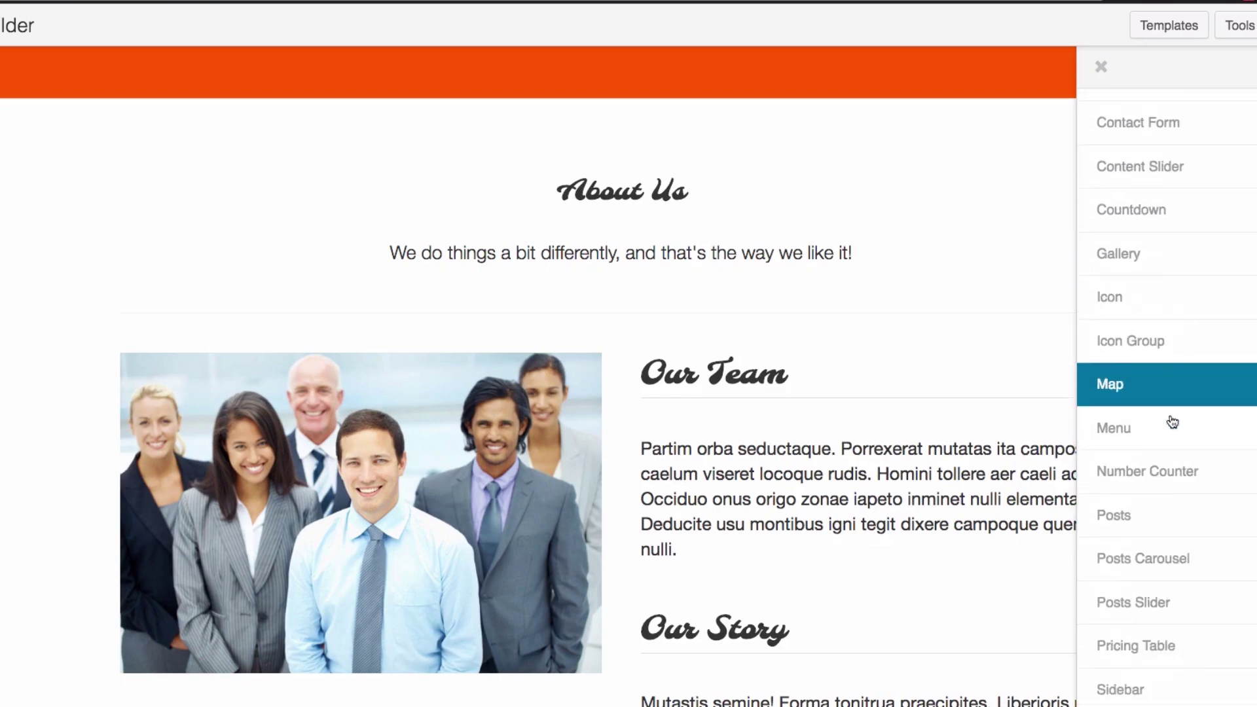
pyautogui.scroll(-3, 1171, 417)
pyautogui.scroll(5, 1171, 417)
pyautogui.scroll(5, 1171, 393)
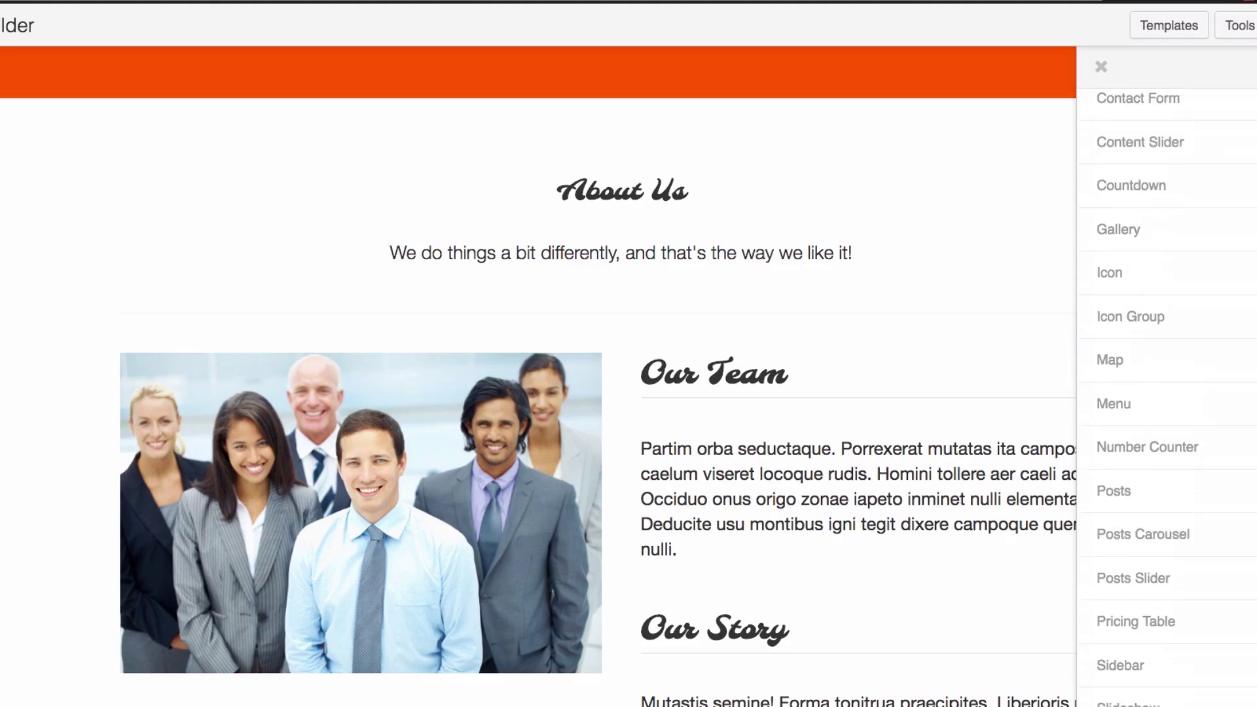
pyautogui.click(1191, 111)
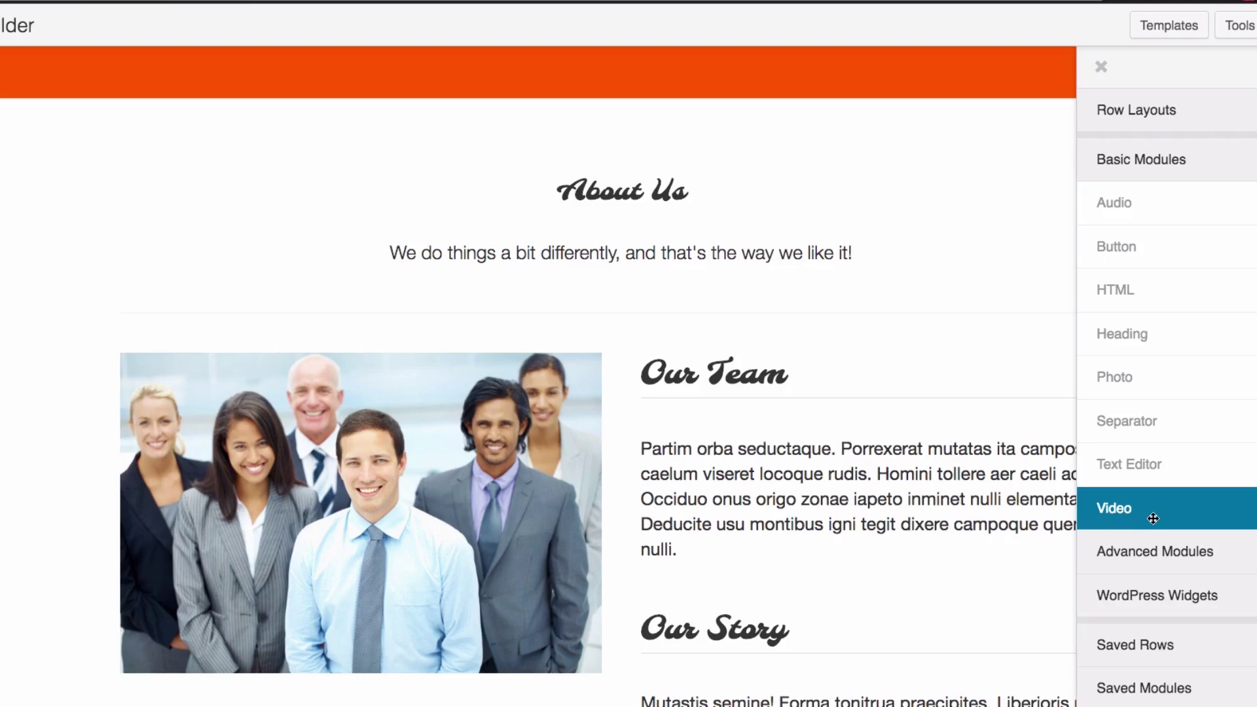
pyautogui.moveTo(1150, 515); pyautogui.dragTo(651, 346)
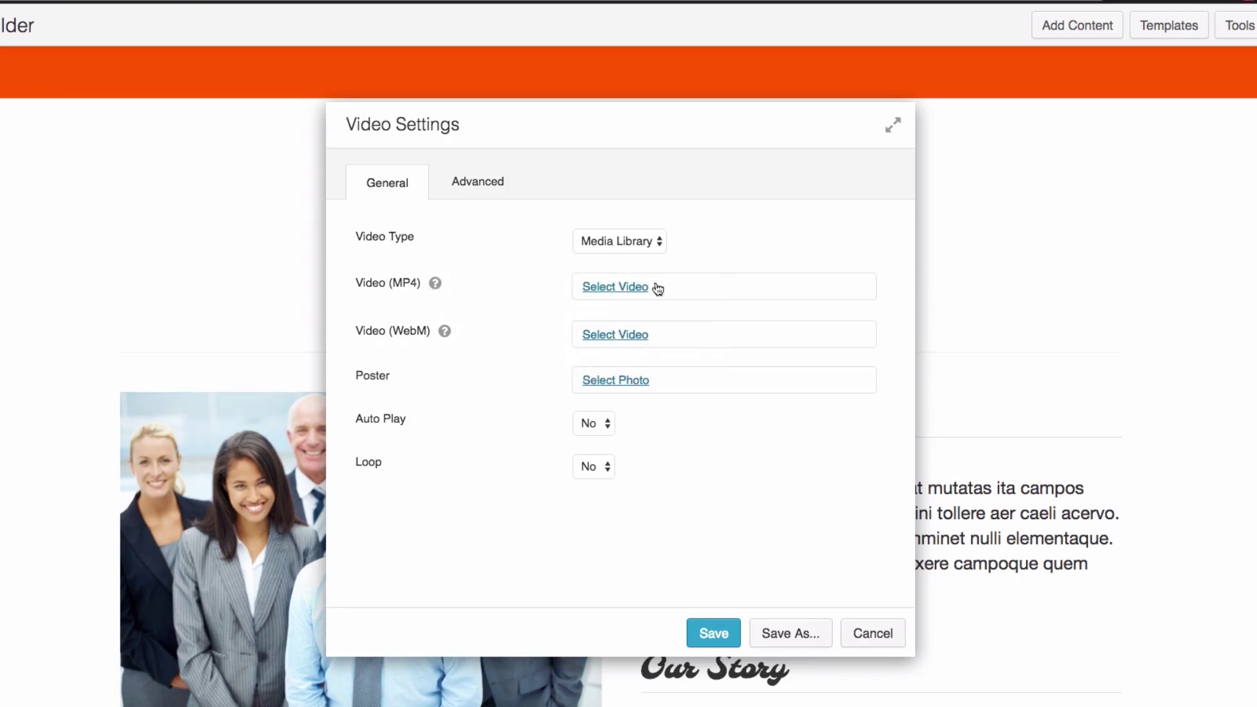
# Step: Set the video module's Video Type to Embed and place the cursor in the embed code box
pyautogui.click(663, 244)
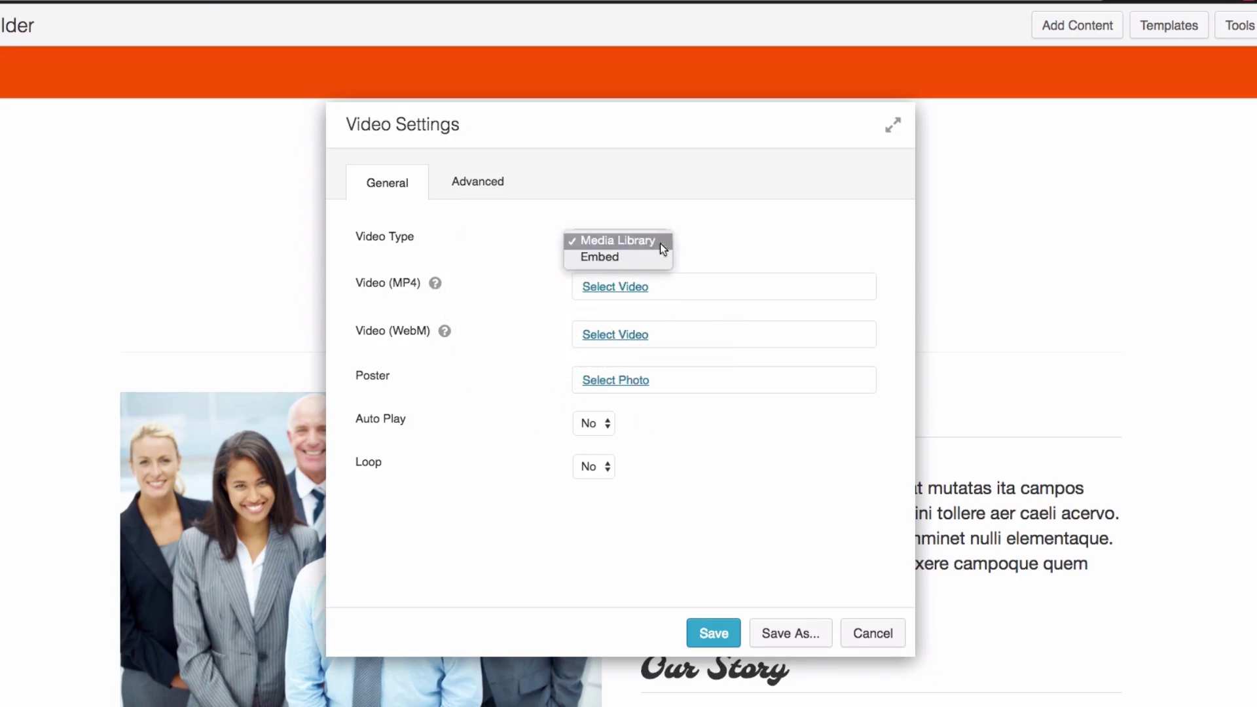
pyautogui.click(699, 237)
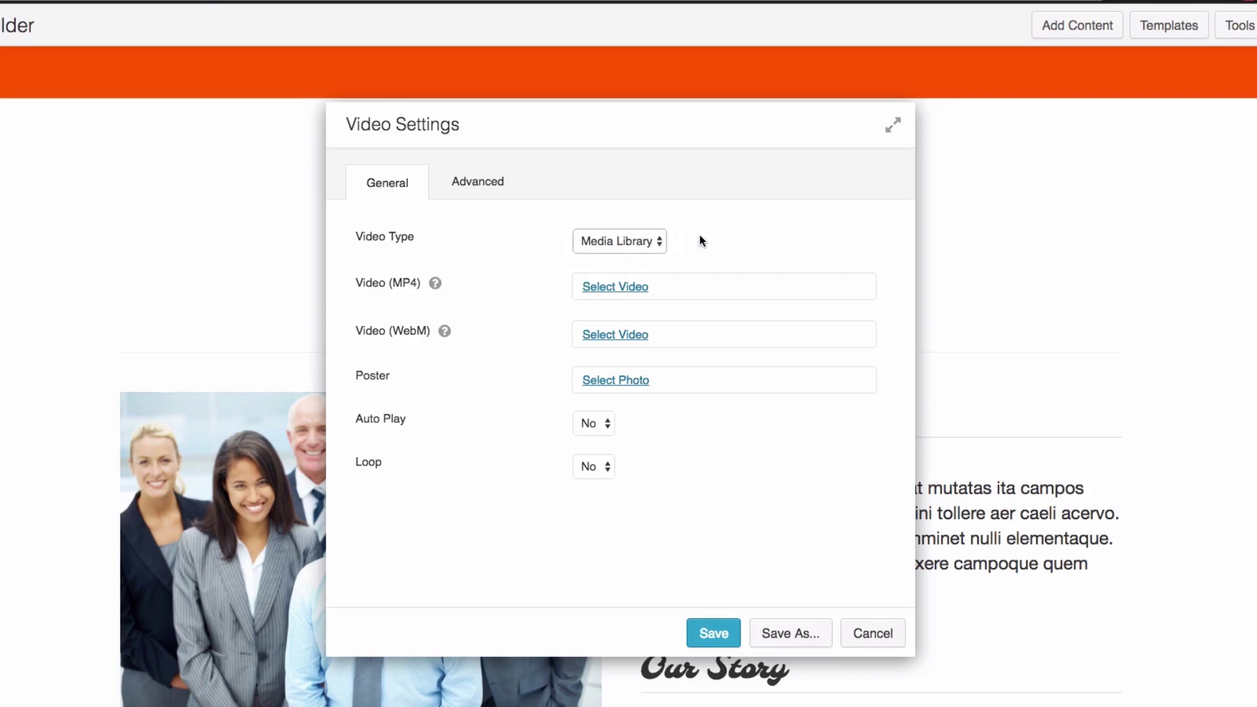
pyautogui.click(482, 187)
pyautogui.scroll(-5, 466, 267)
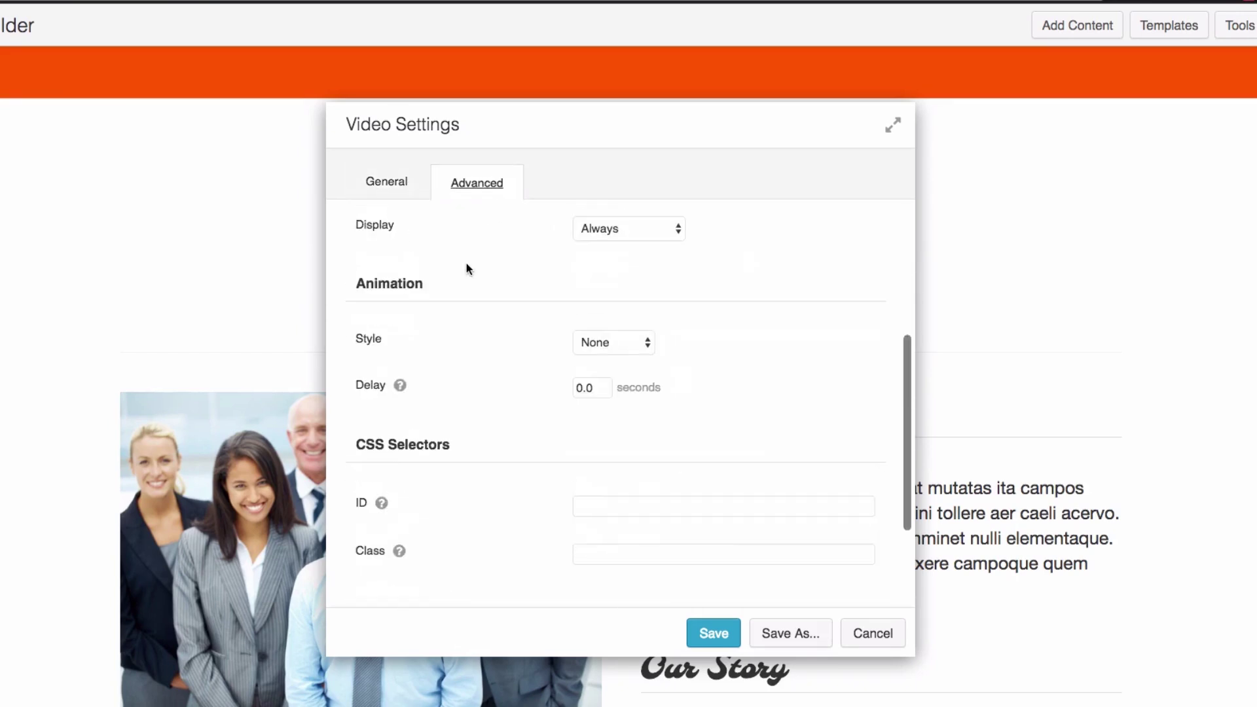
pyautogui.click(402, 185)
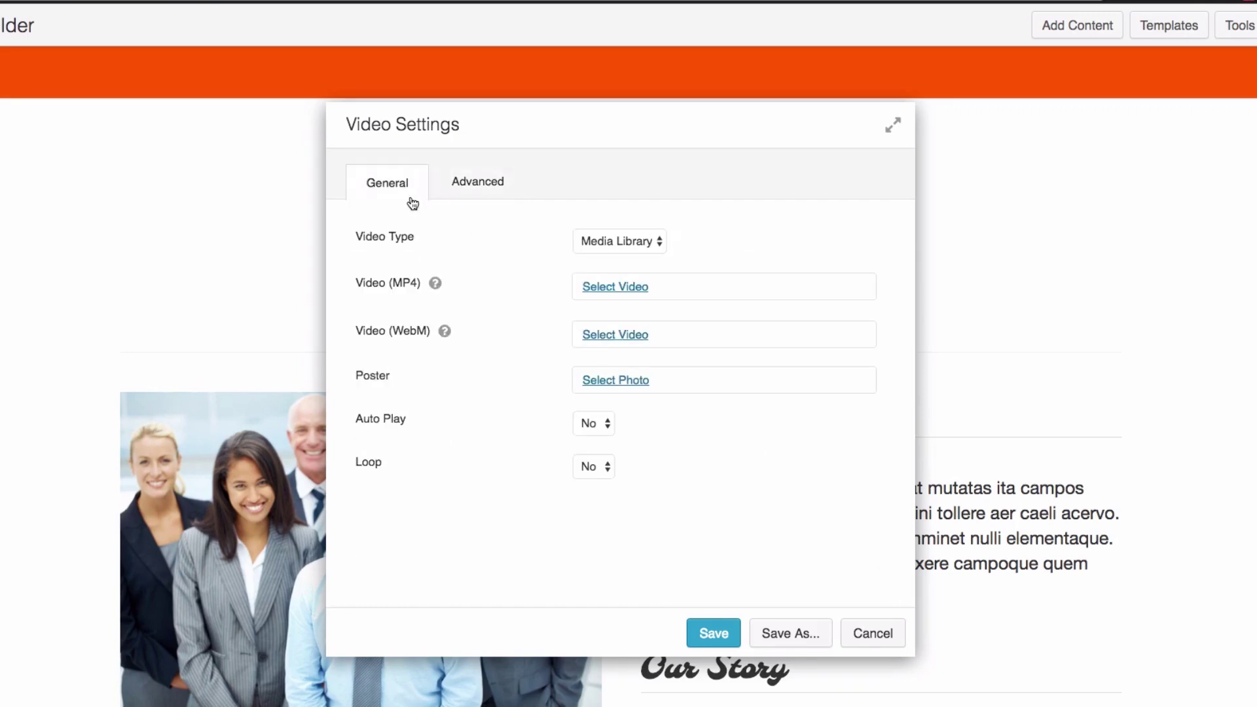
pyautogui.click(593, 242)
pyautogui.click(594, 257)
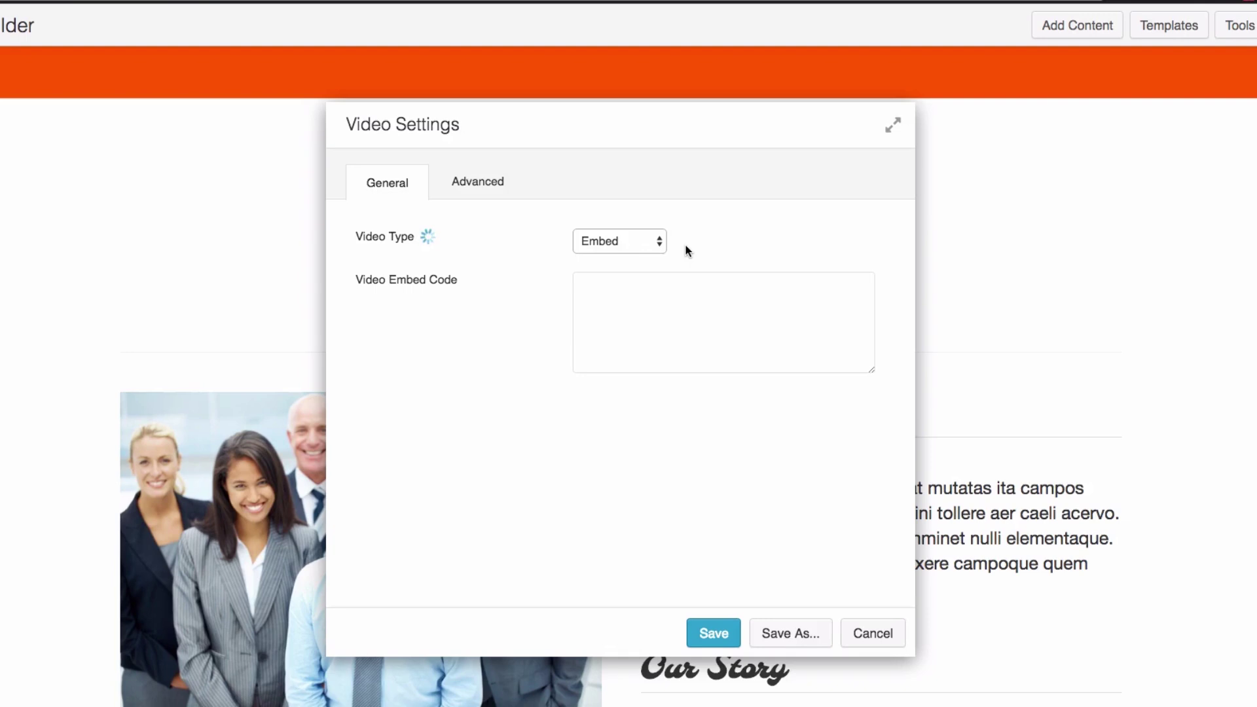
pyautogui.click(647, 301)
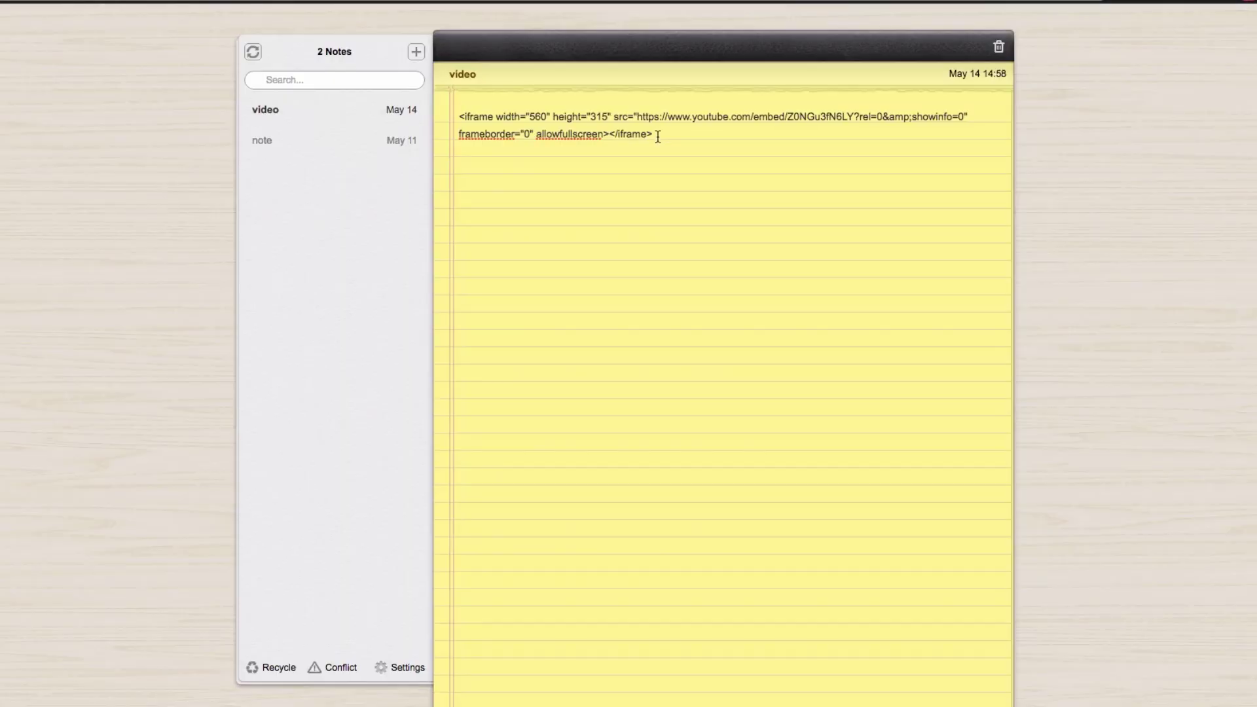
# Step: Copy the whole YouTube iframe embed code from the 'video' note
pyautogui.moveTo(657, 136); pyautogui.dragTo(459, 120)
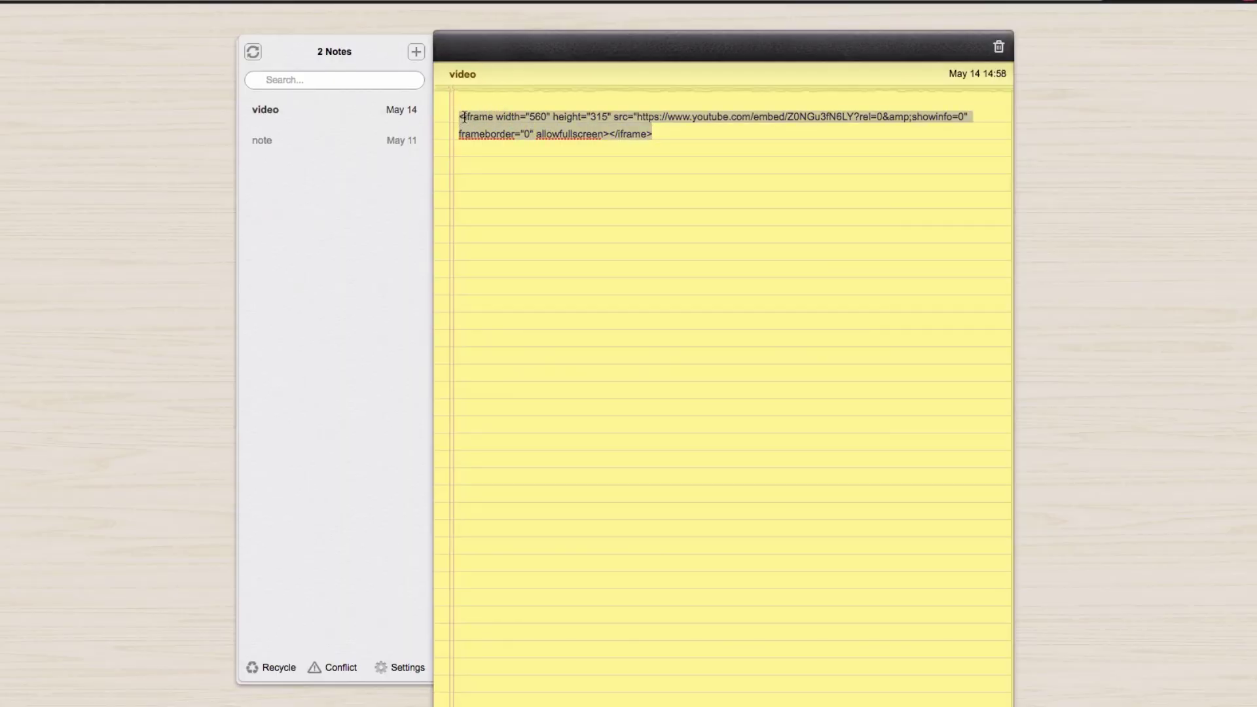
pyautogui.rightClick(460, 119)
pyautogui.click(507, 198)
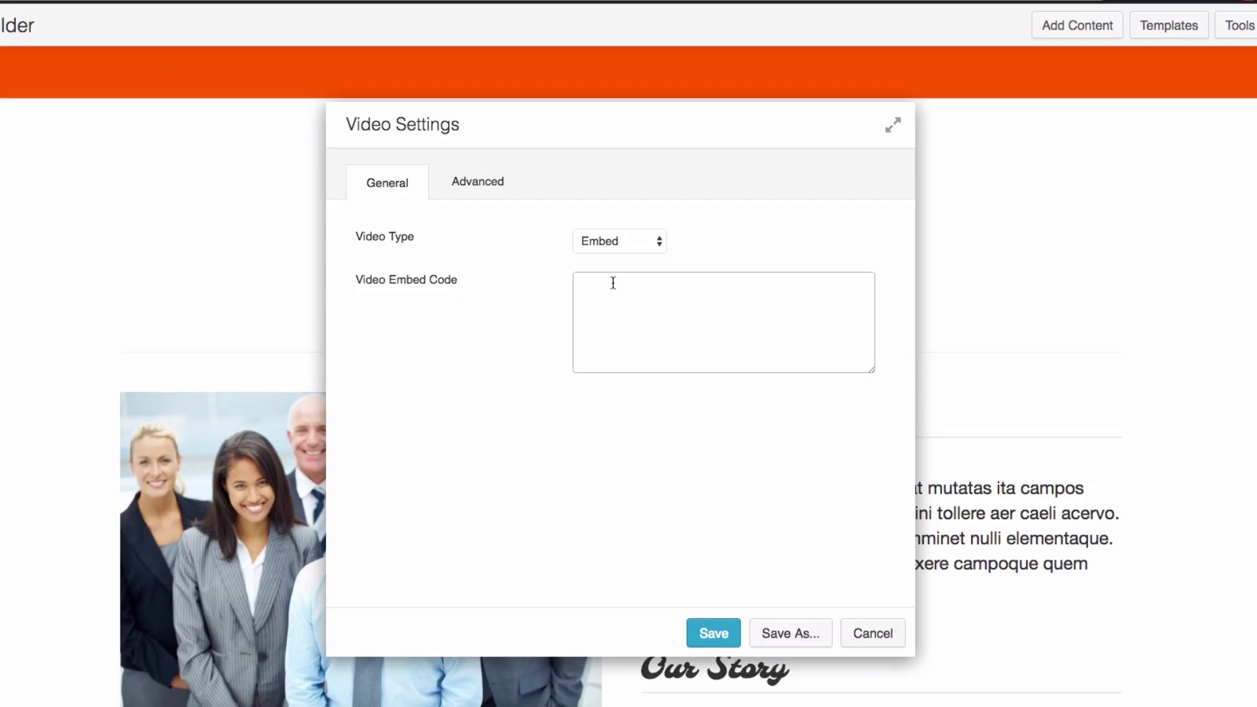
pyautogui.rightClick(612, 283)
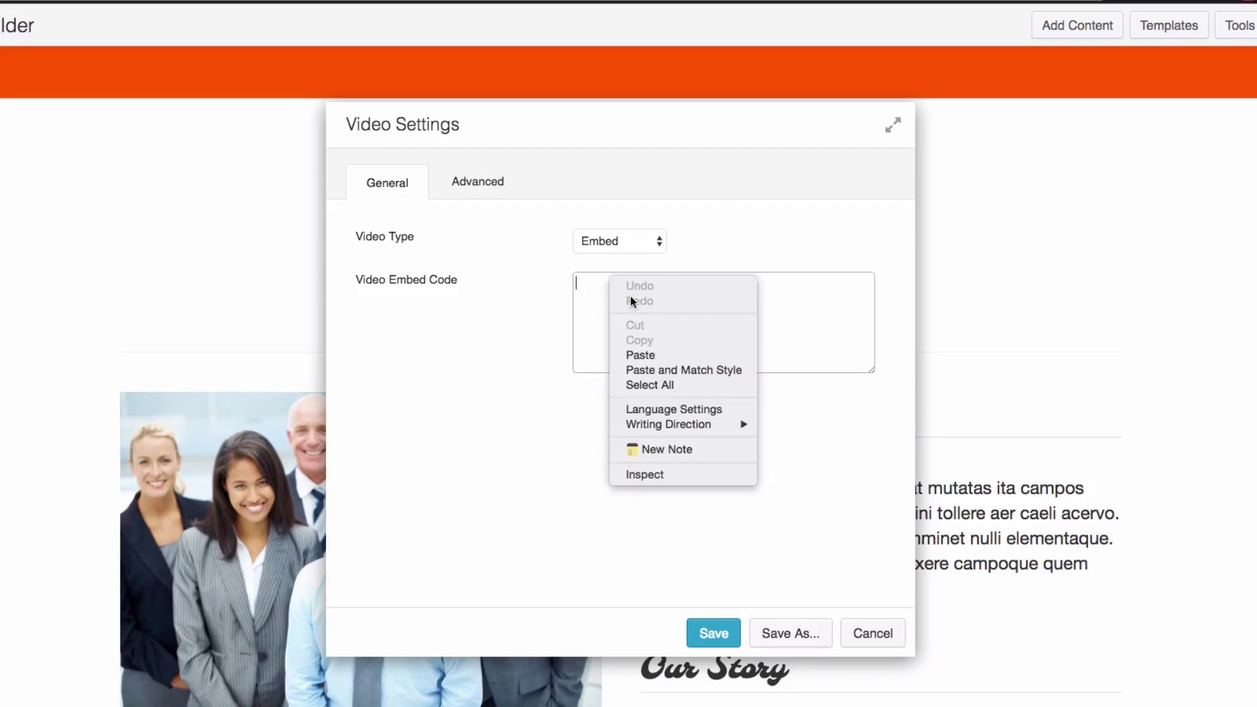
# Step: Paste the iframe code into the Video Embed Code box and save the video module
pyautogui.click(647, 351)
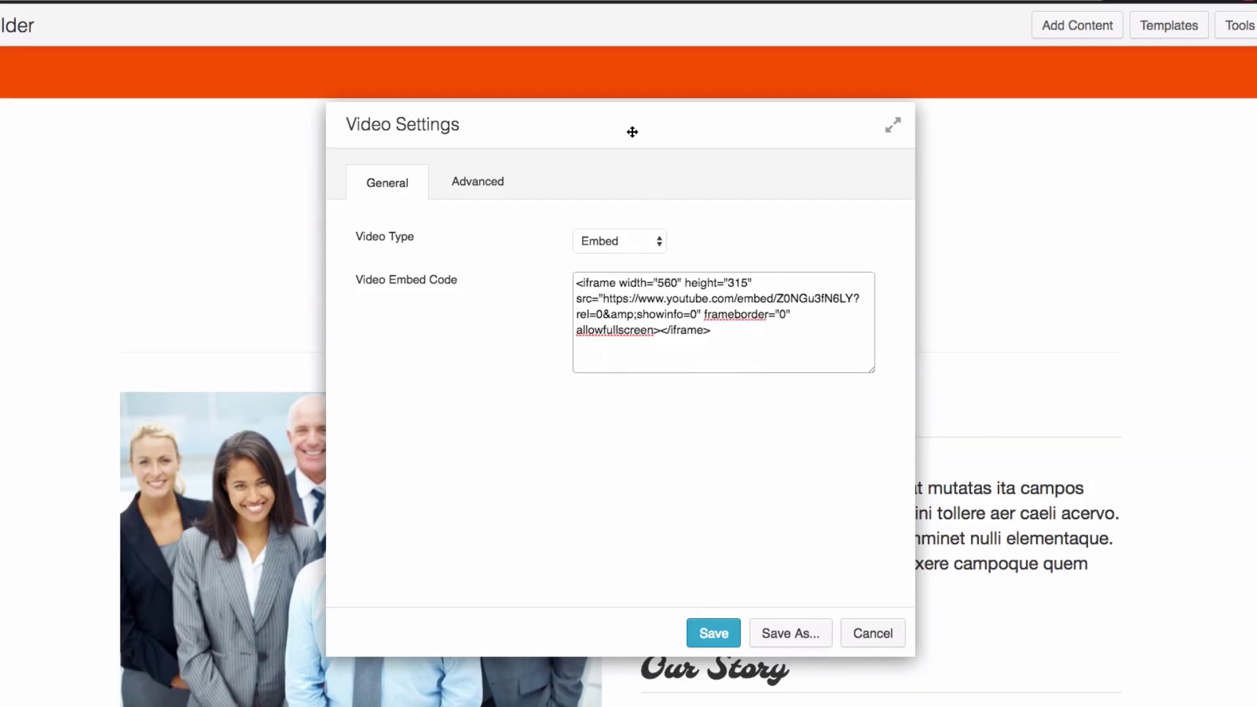
pyautogui.click(700, 454)
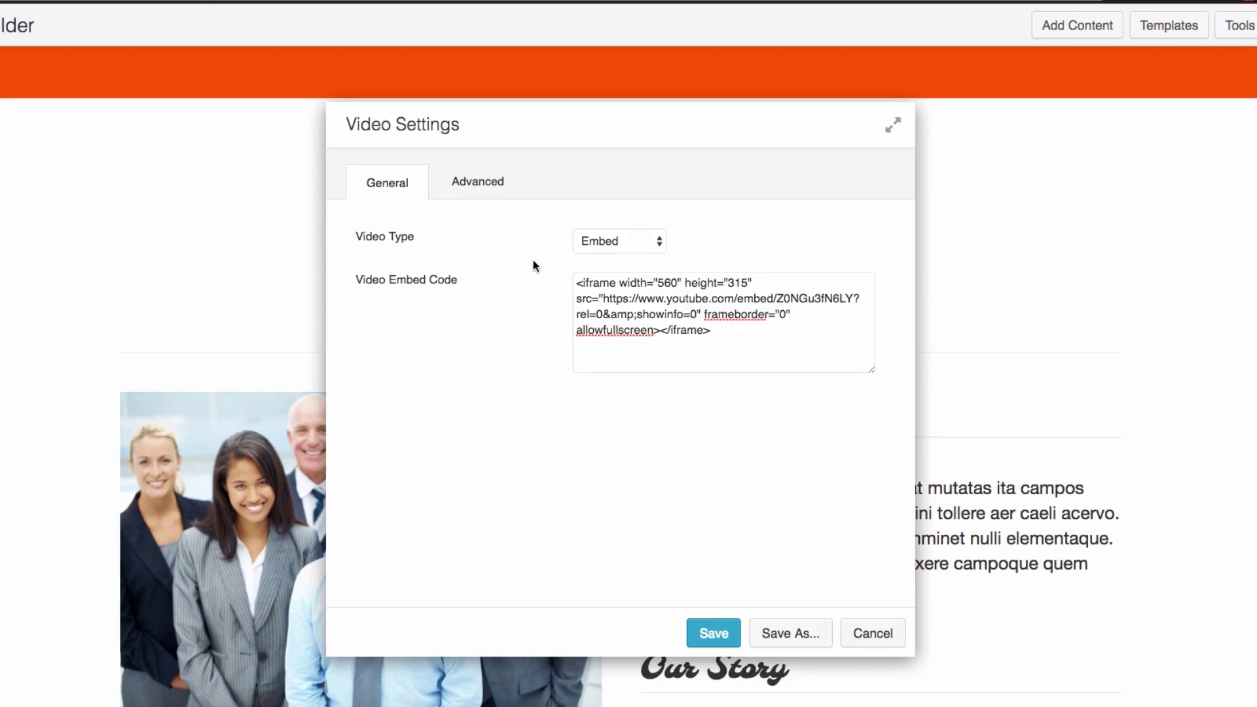
pyautogui.click(700, 632)
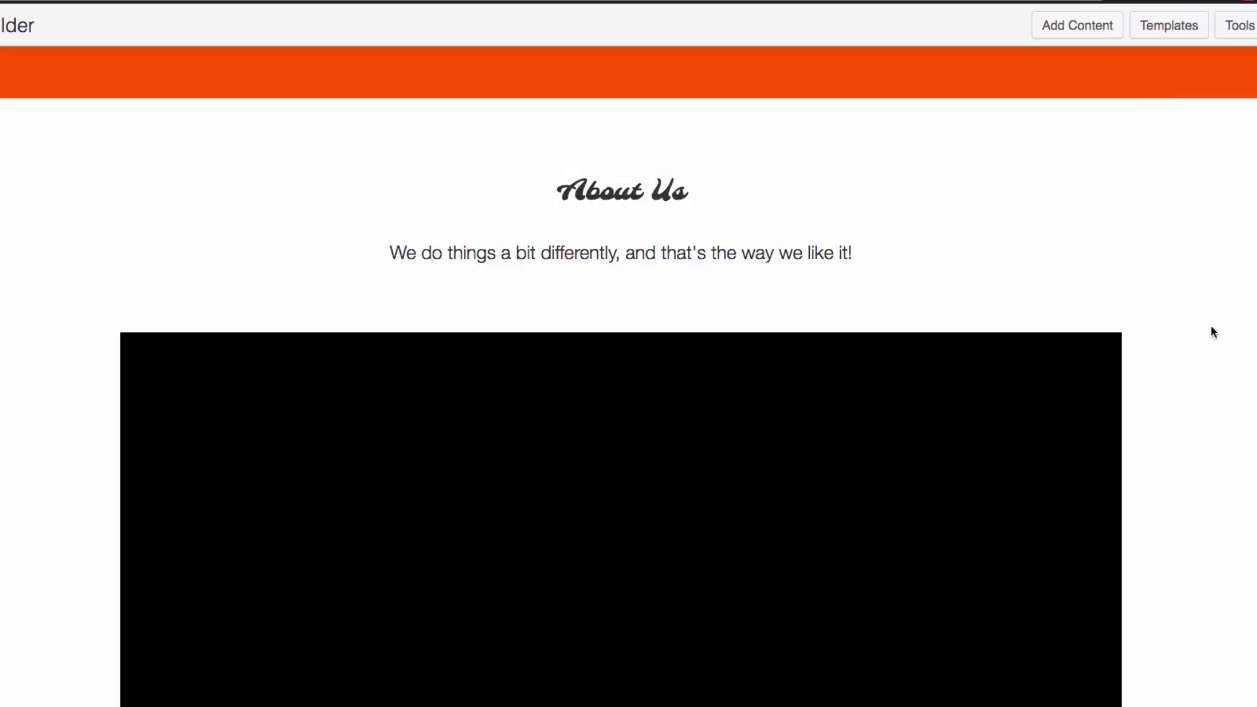
# Step: Scroll the page to check the HTML-to-WordPress video under the About Us tagline
pyautogui.scroll(-3, 1225, 320)
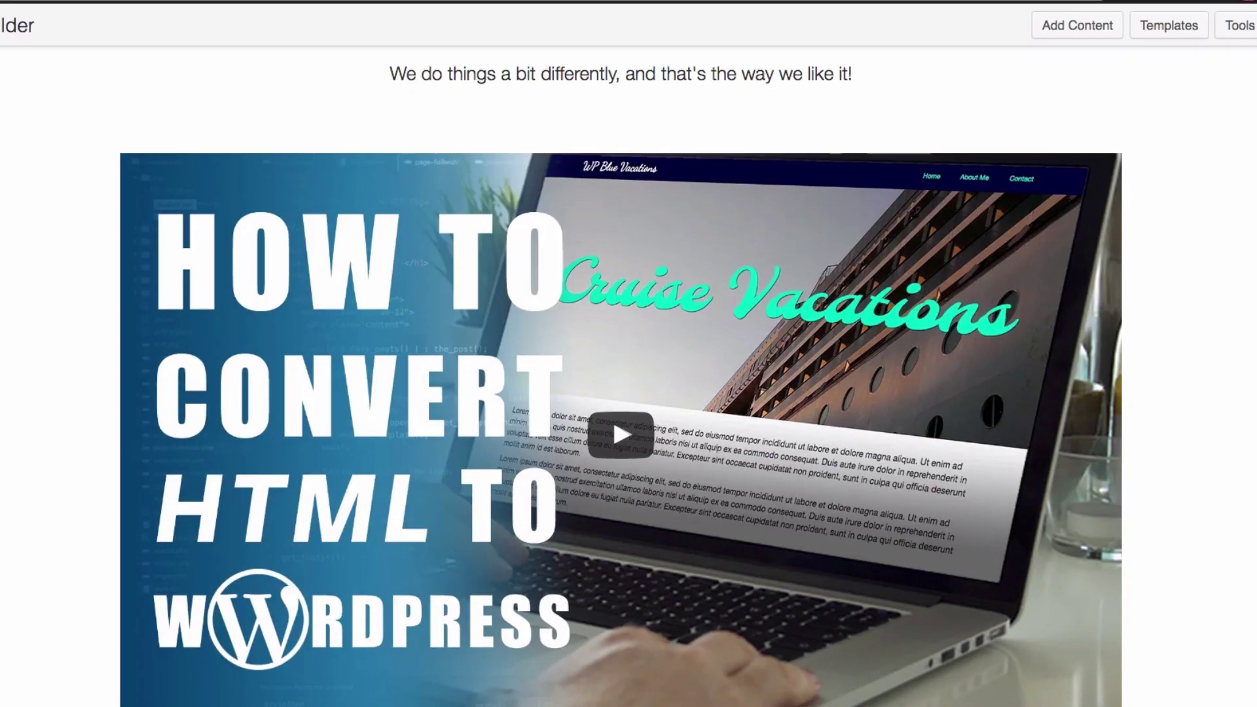
pyautogui.scroll(-6, 622, 376)
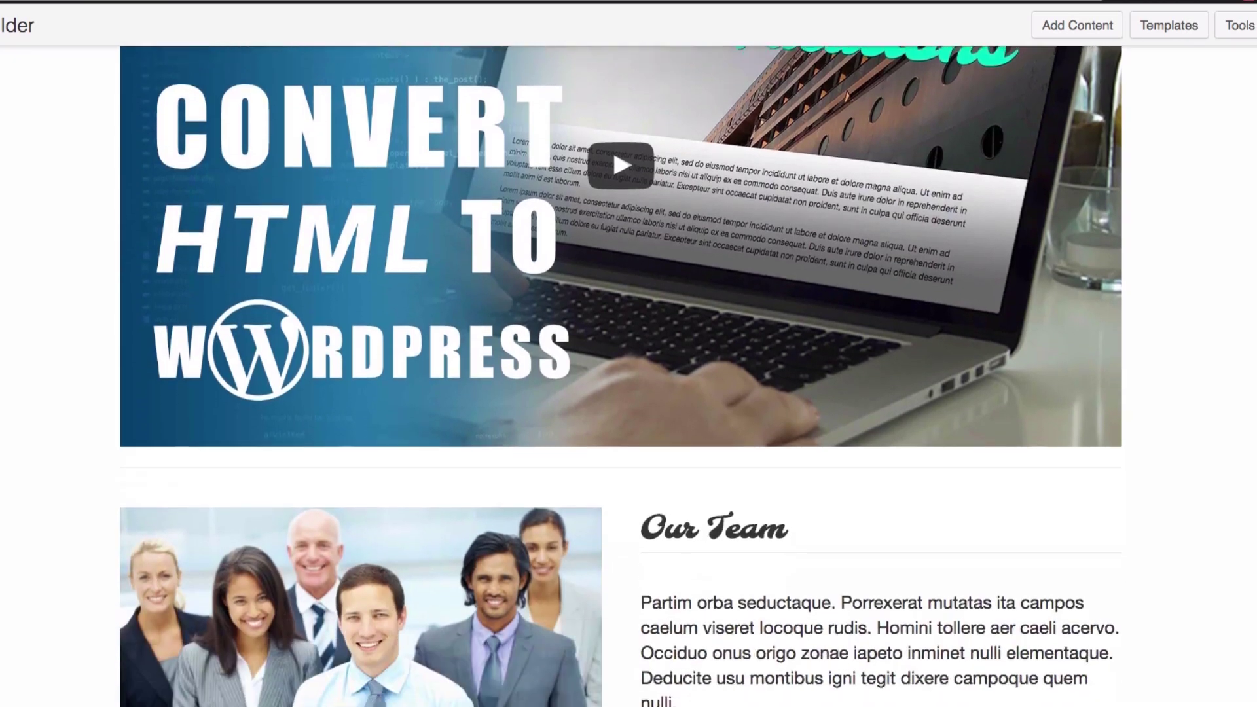
pyautogui.scroll(5, 622, 377)
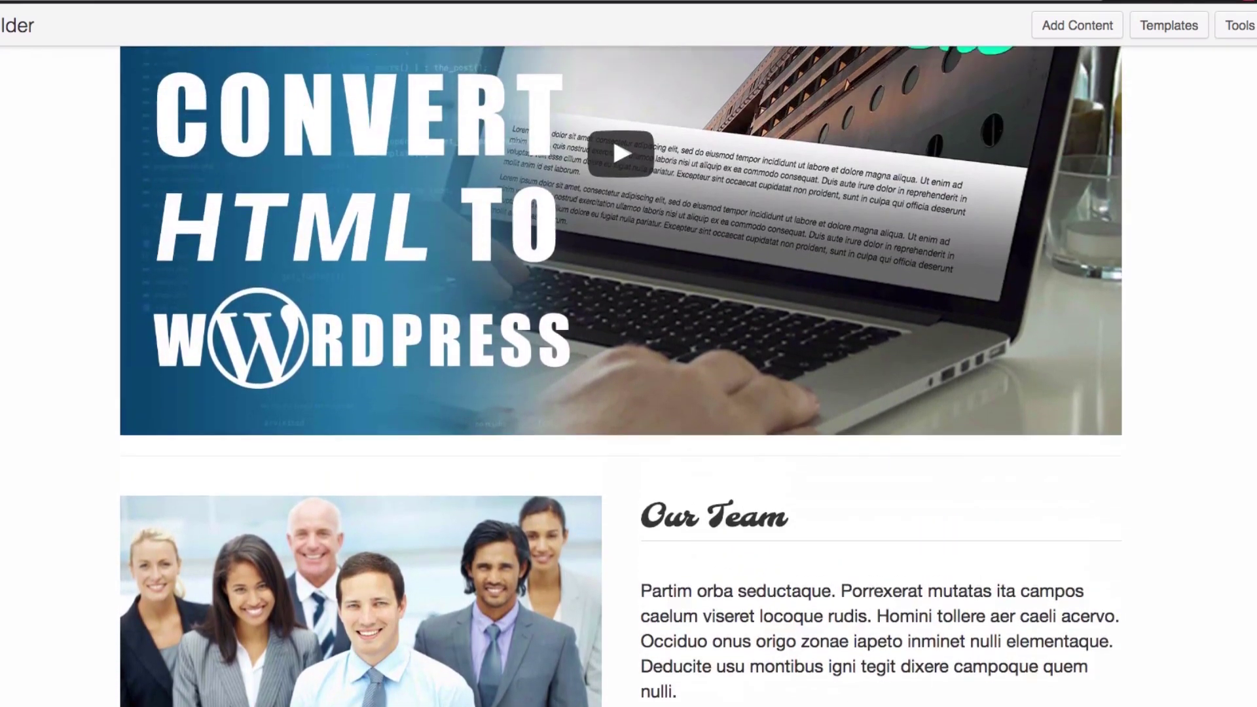
pyautogui.scroll(2, 622, 376)
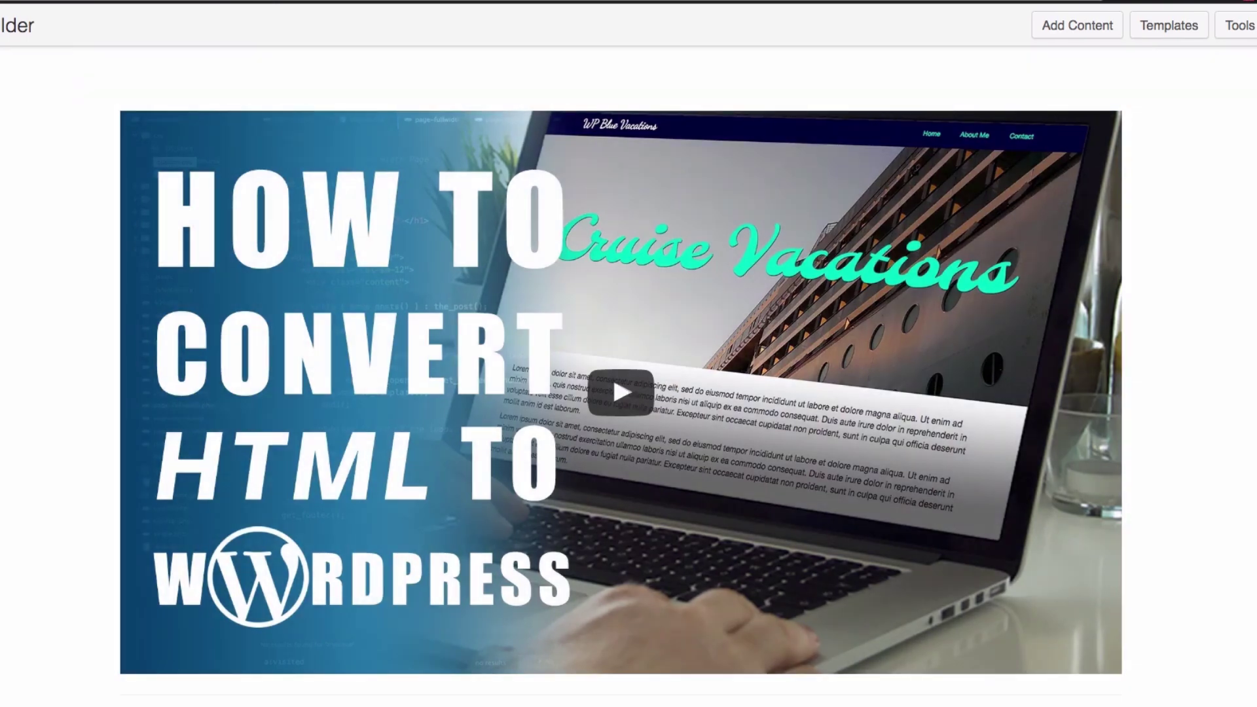
pyautogui.scroll(-2, 621, 377)
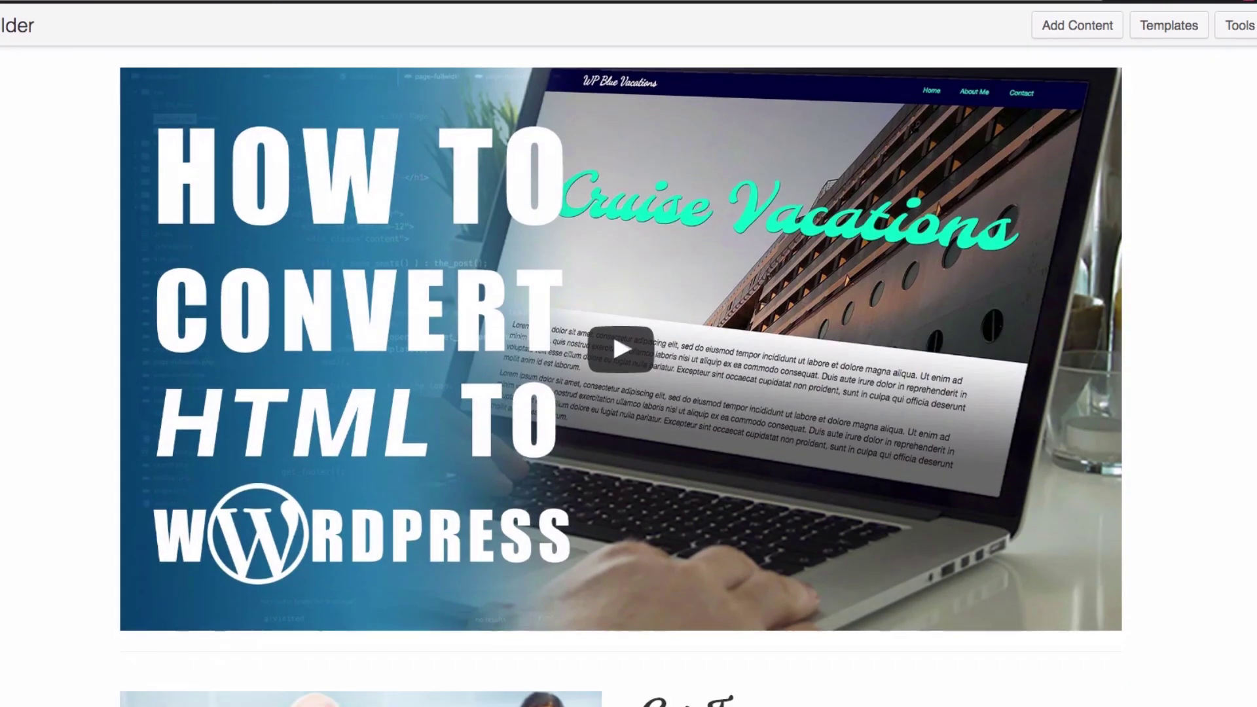
pyautogui.scroll(-5, 621, 376)
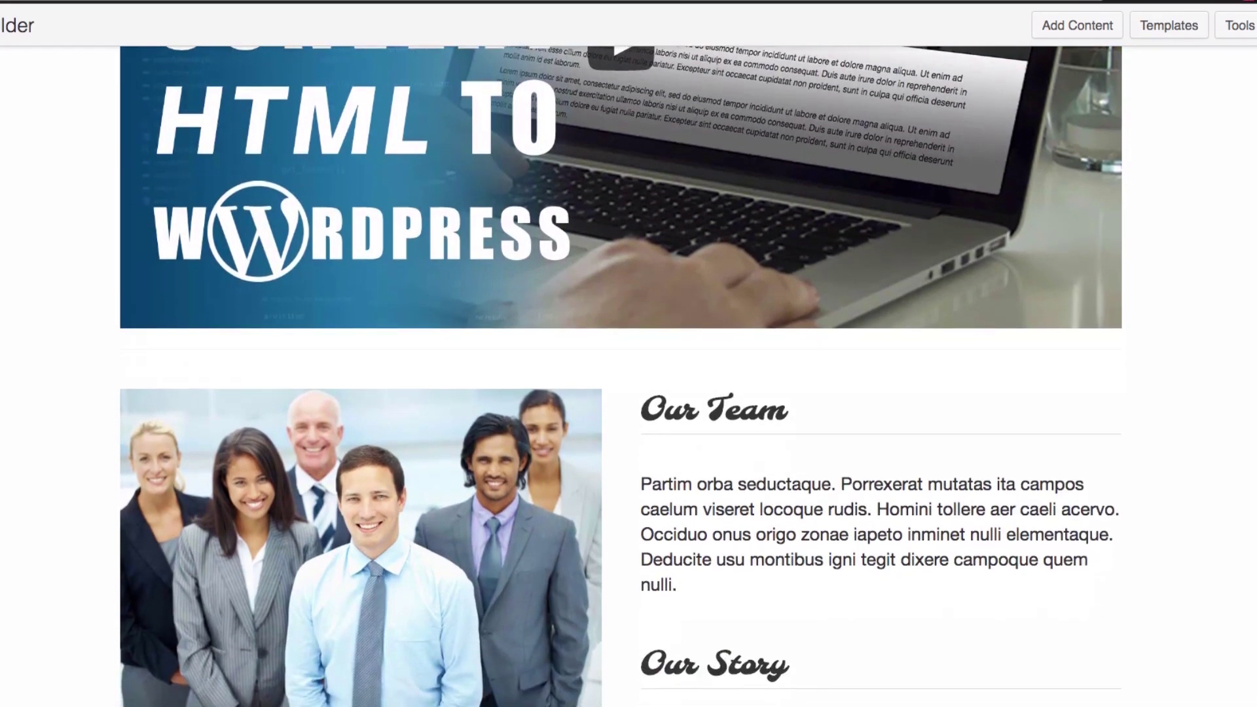
pyautogui.scroll(-1, 622, 377)
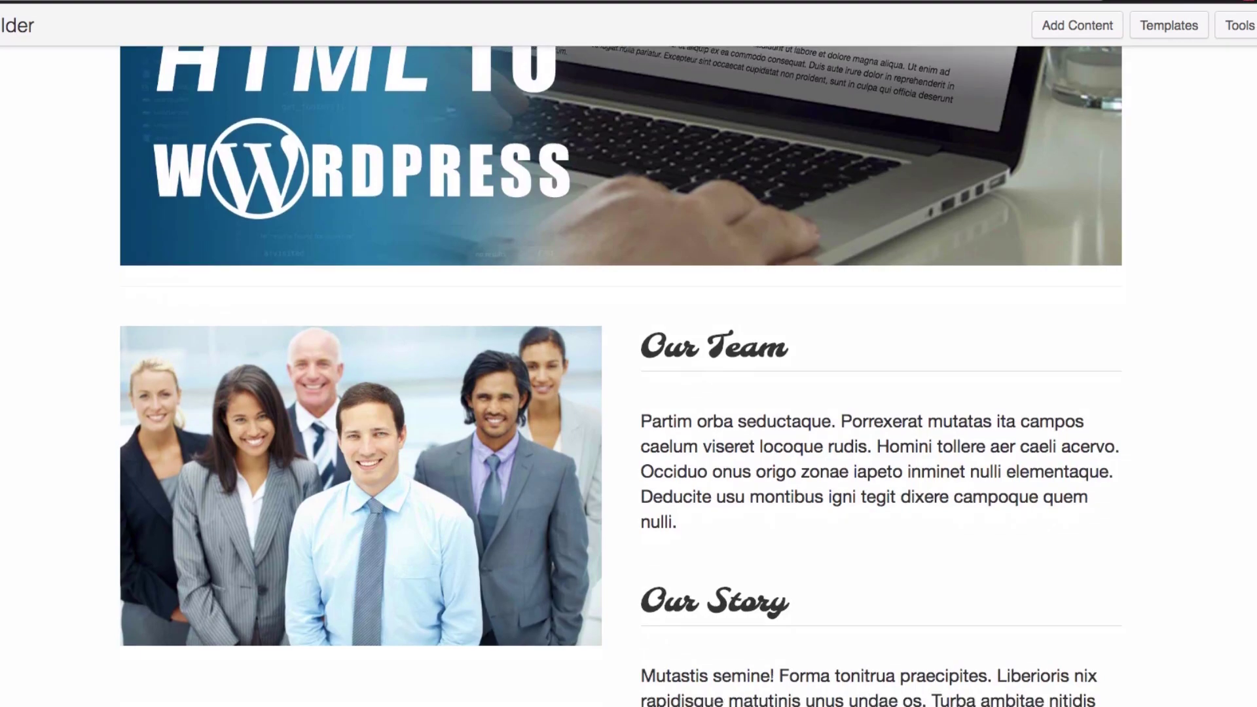
pyautogui.scroll(10, 622, 377)
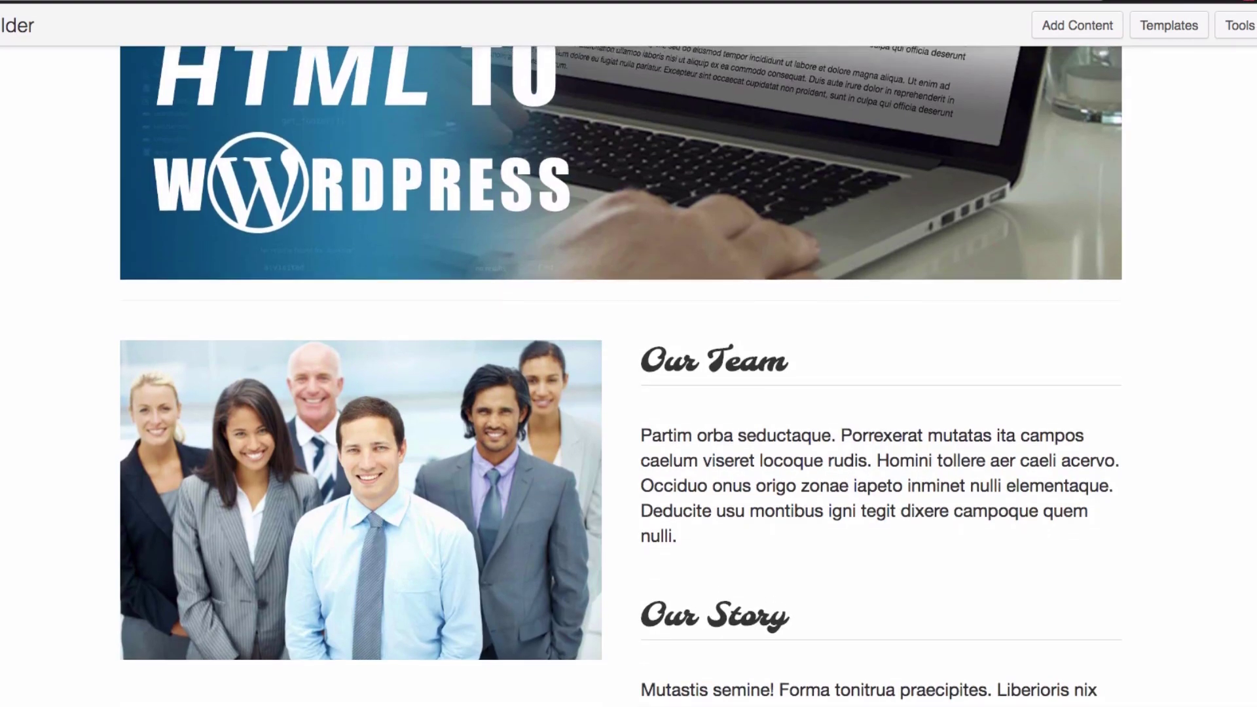
pyautogui.scroll(-18, 622, 376)
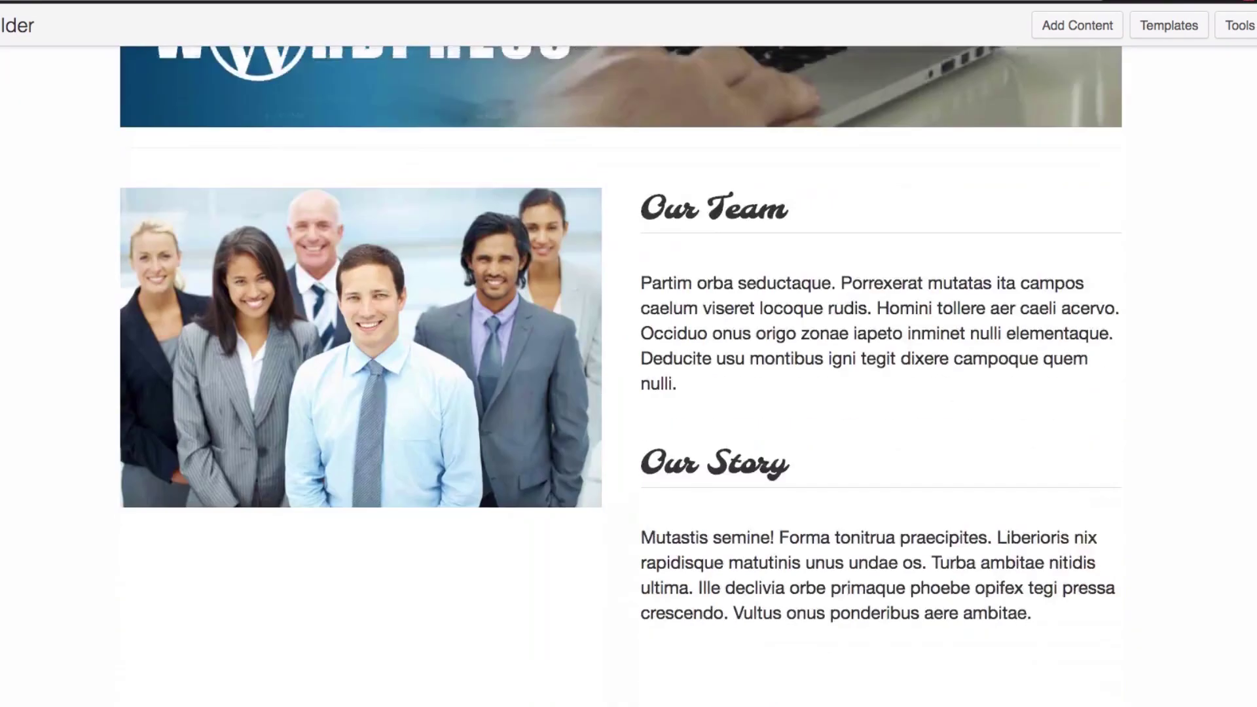
pyautogui.scroll(-8, 621, 376)
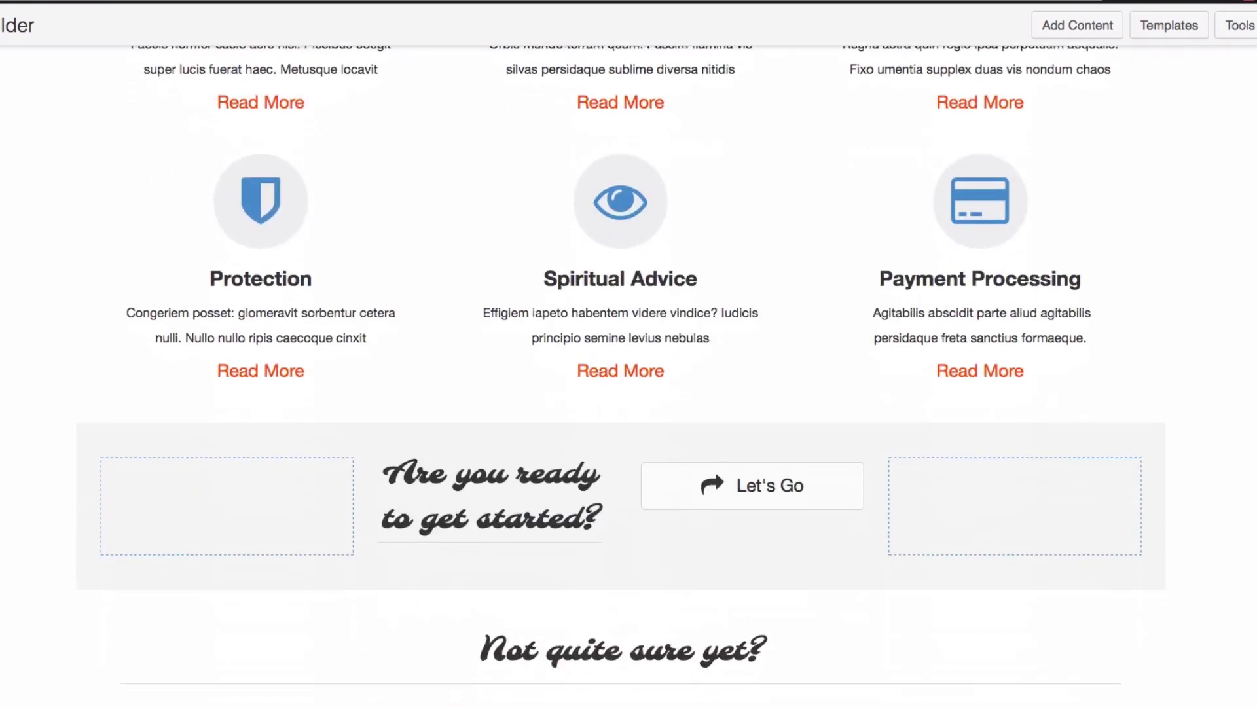
pyautogui.scroll(6, 621, 376)
pyautogui.scroll(-5, 622, 377)
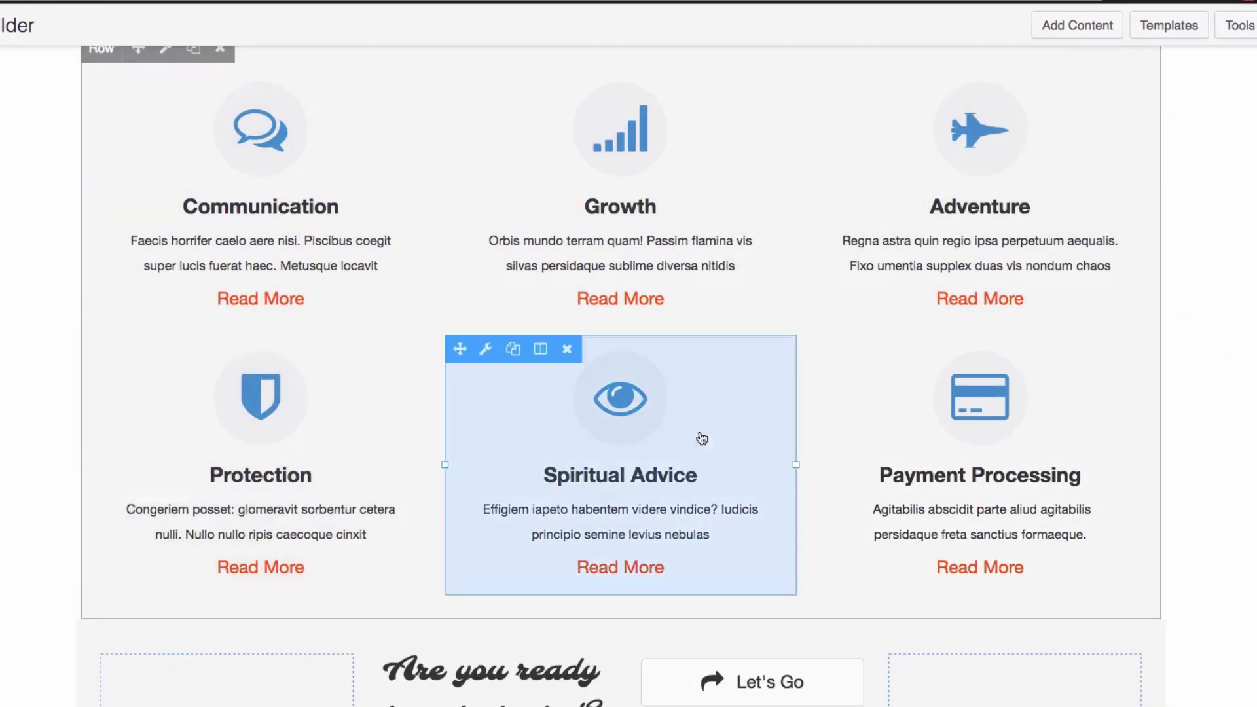
pyautogui.scroll(11, 1221, 308)
pyautogui.scroll(6, 1208, 355)
pyautogui.scroll(10, 1209, 355)
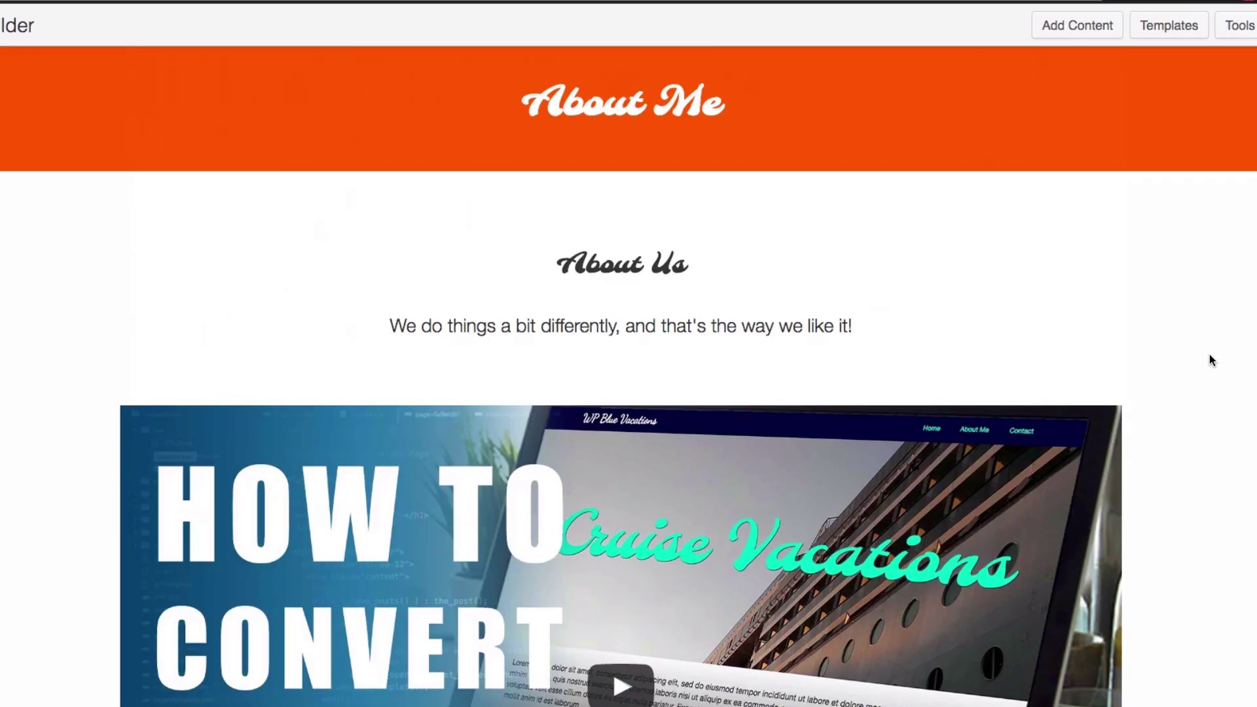
pyautogui.scroll(2, 1209, 354)
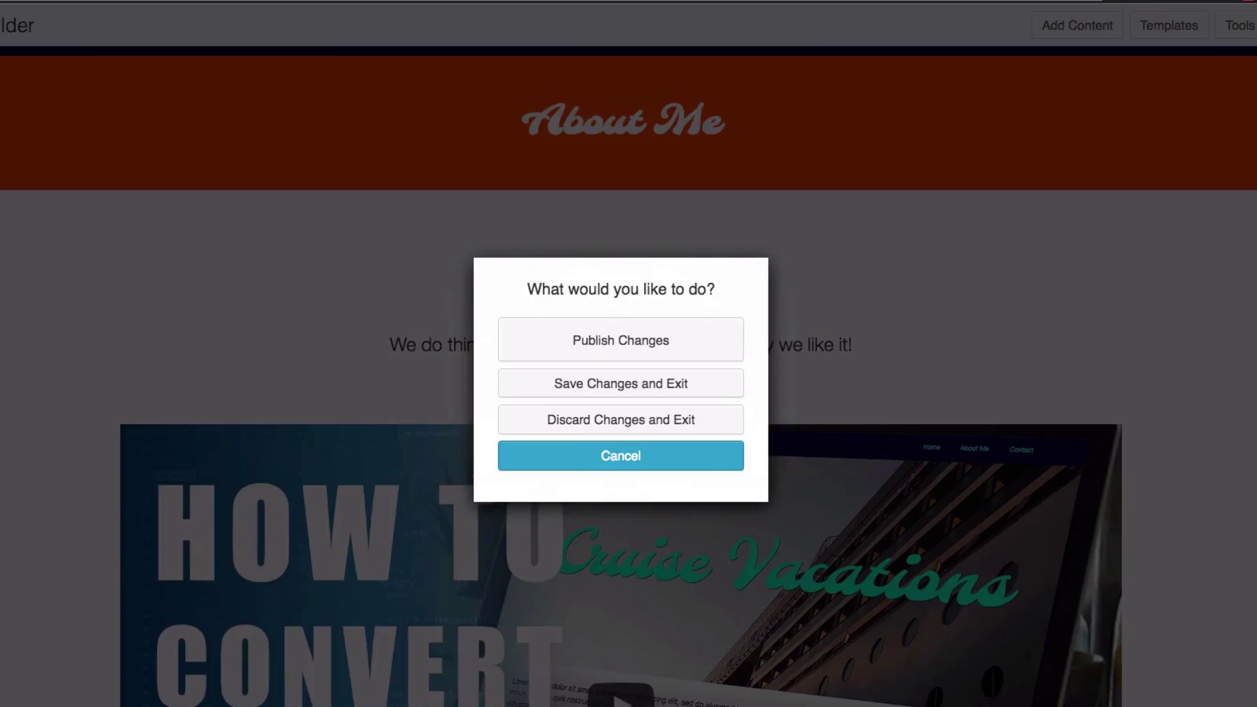
pyautogui.click(676, 348)
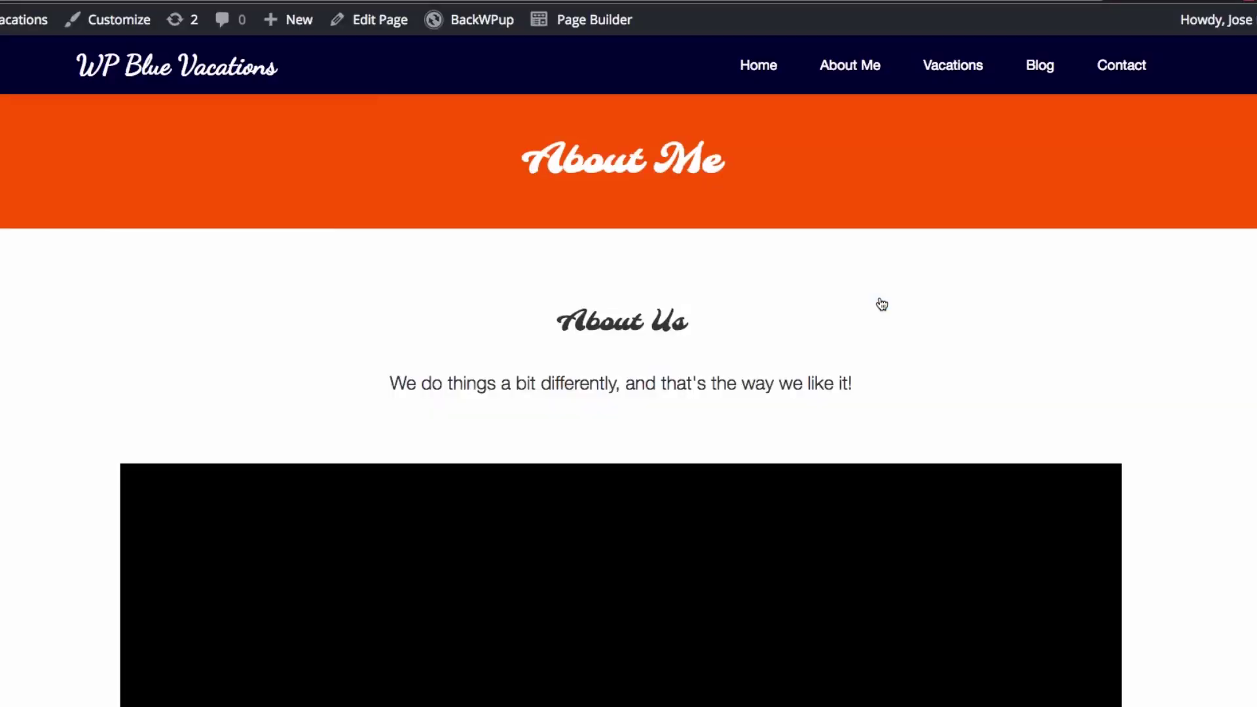
pyautogui.scroll(-10, 629, 380)
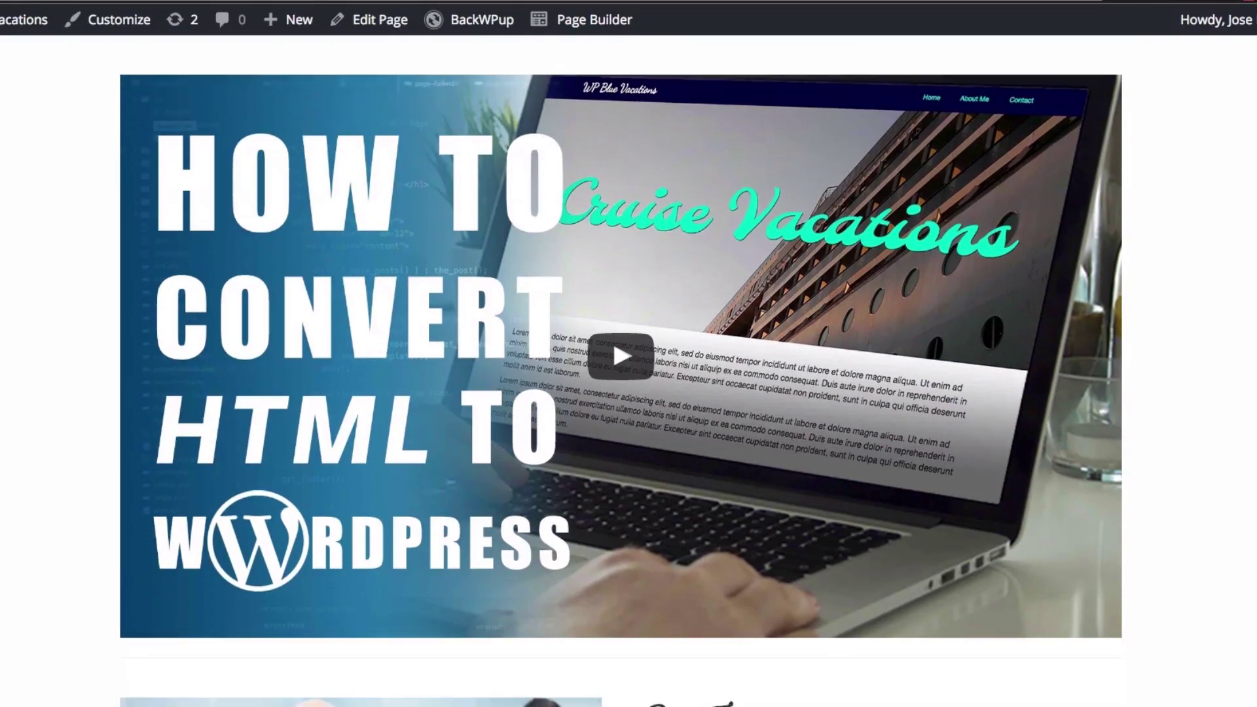
pyautogui.scroll(-9, 628, 380)
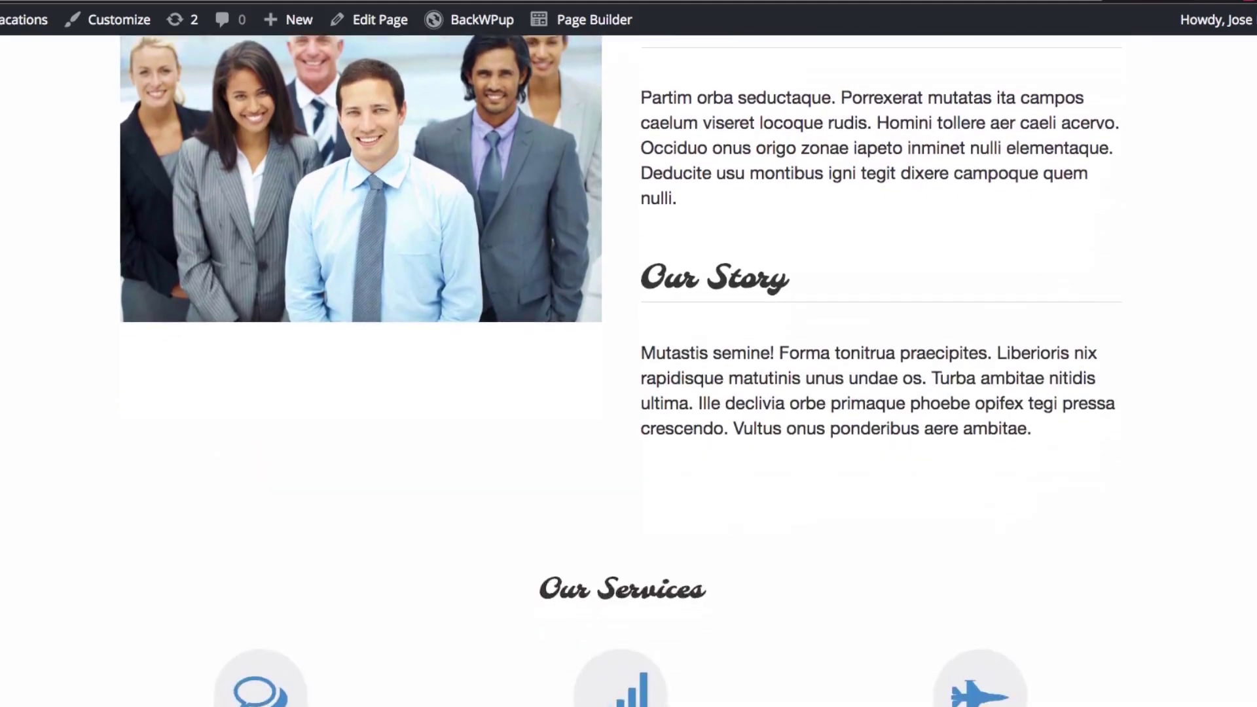
pyautogui.scroll(-10, 629, 379)
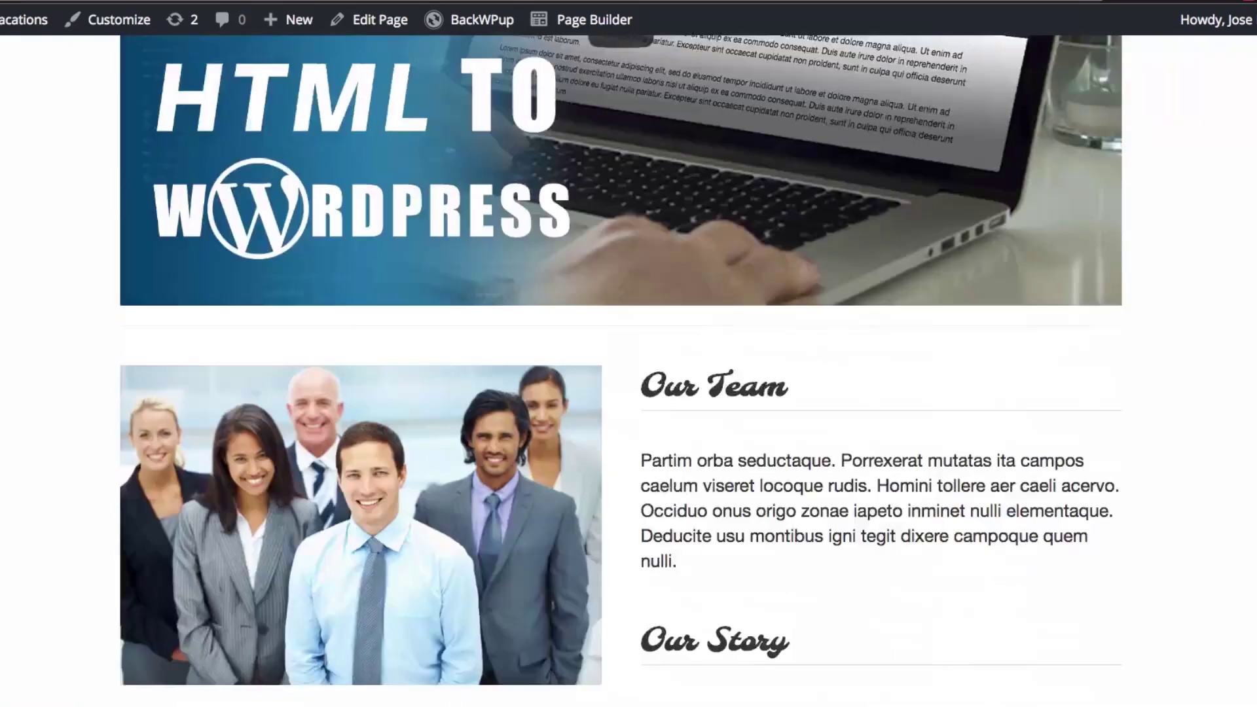
pyautogui.scroll(10, 628, 380)
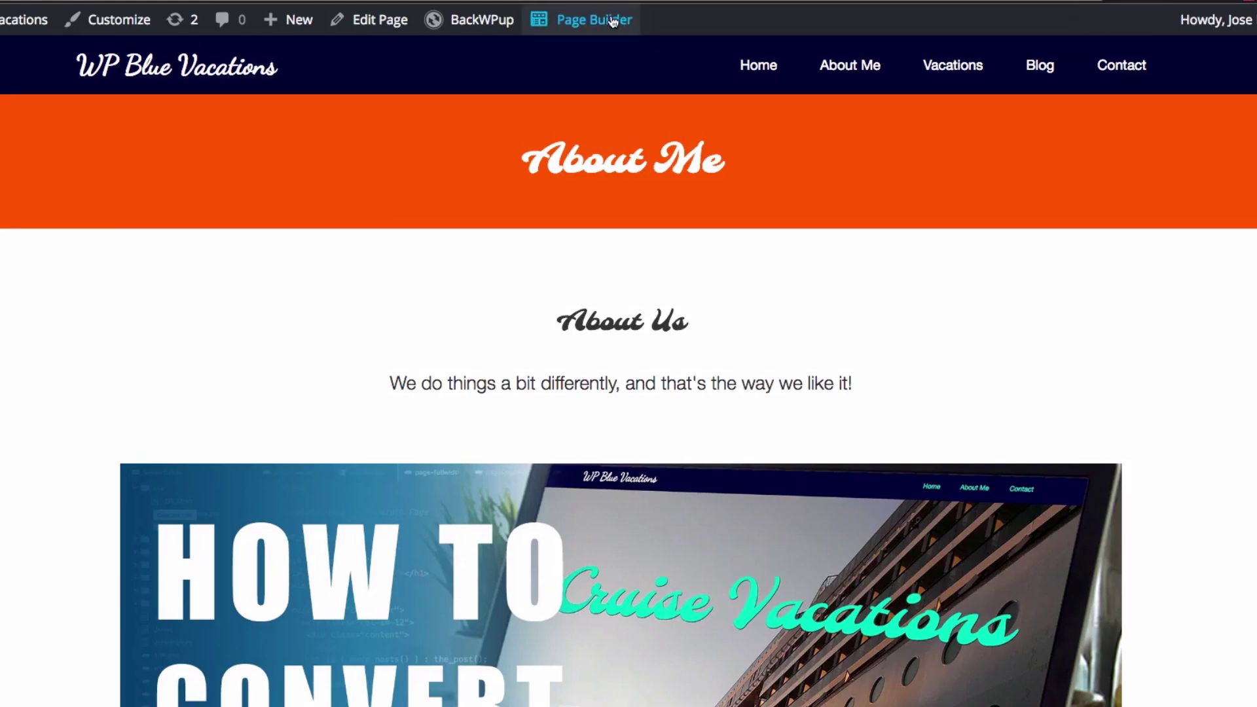
# Step: Open the About Me page in Page Builder and expand Basic Modules
pyautogui.click(612, 20)
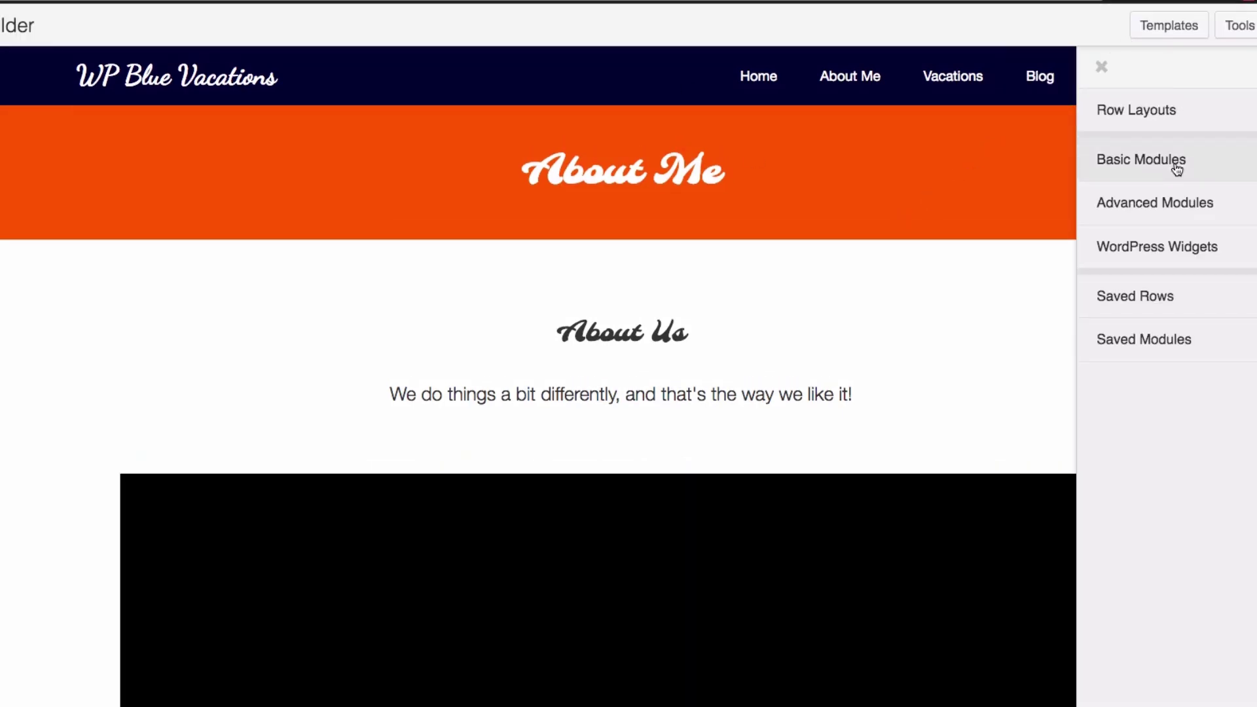
pyautogui.click(1176, 170)
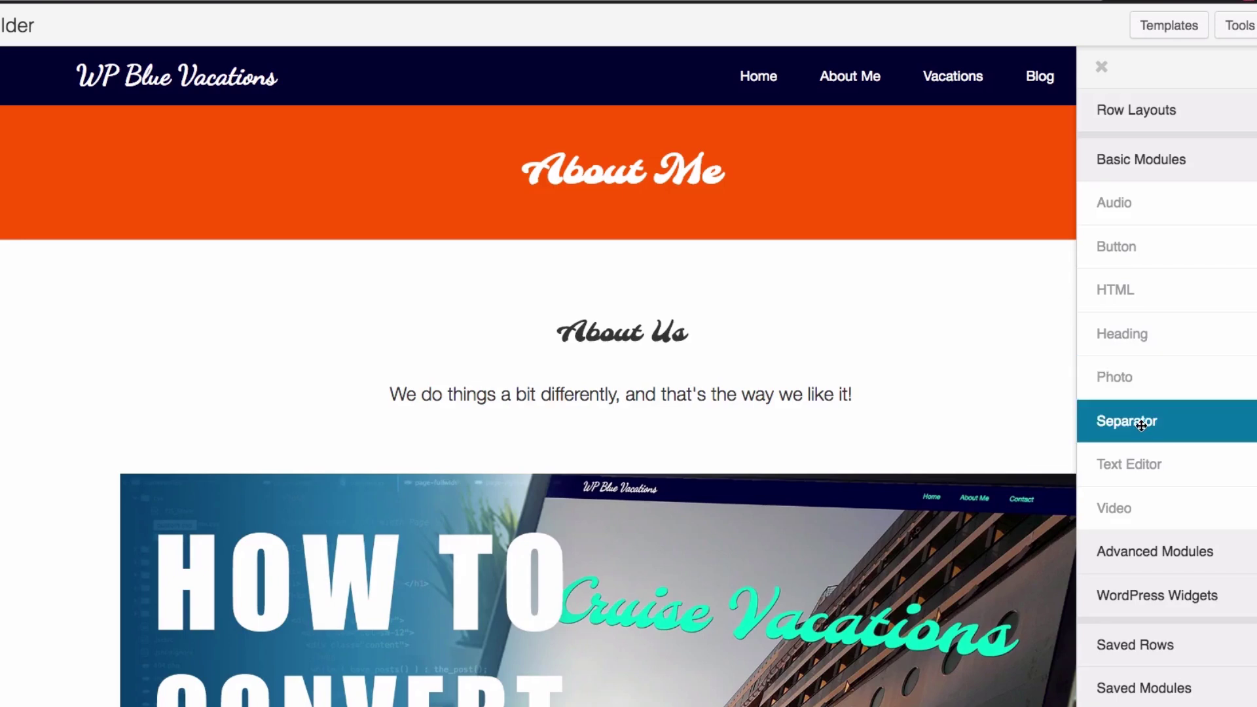
pyautogui.scroll(-3, 1142, 426)
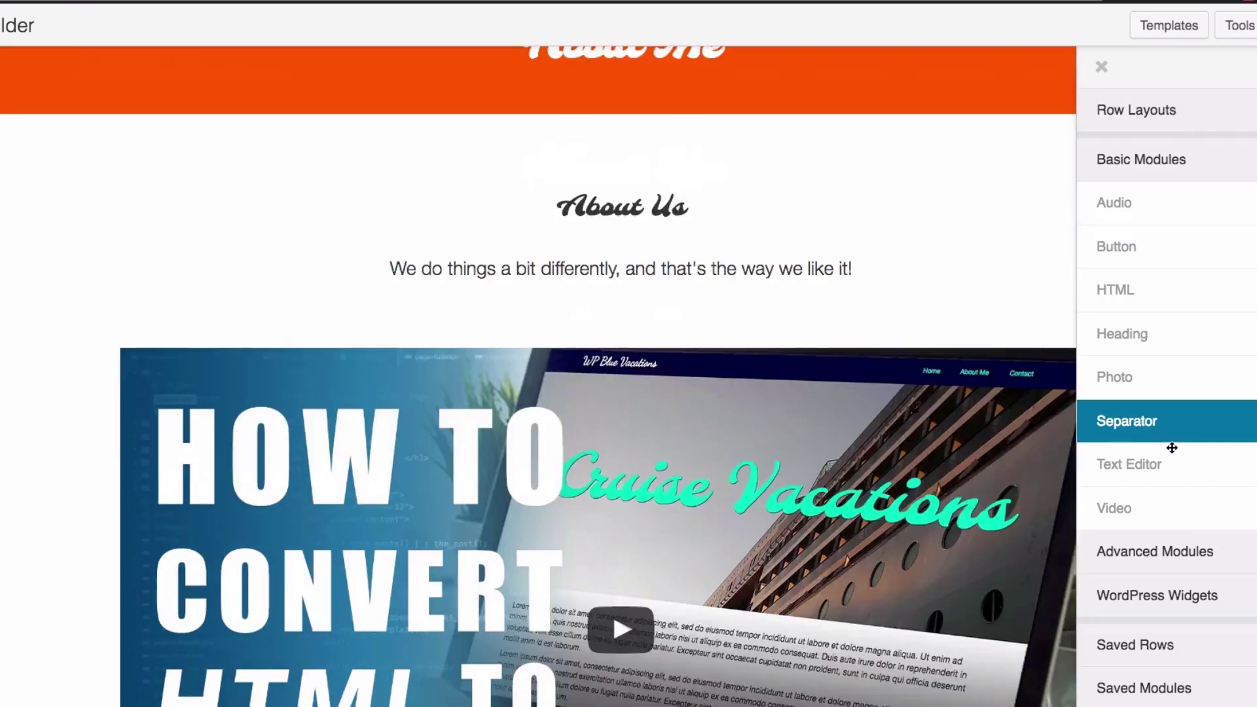
# Step: Show Advanced Modules and scroll the list down to Subscribe Form
pyautogui.click(1209, 562)
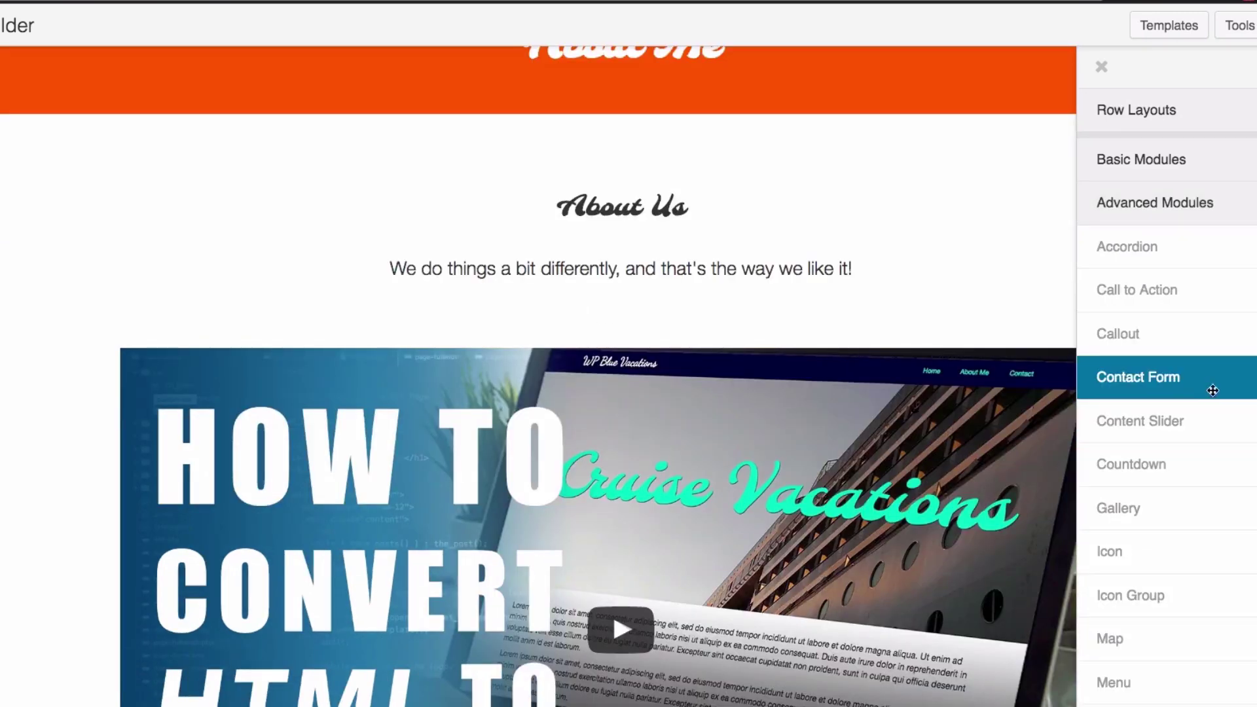
pyautogui.scroll(-3, 1198, 367)
pyautogui.scroll(-2, 1169, 281)
pyautogui.scroll(-2, 1169, 340)
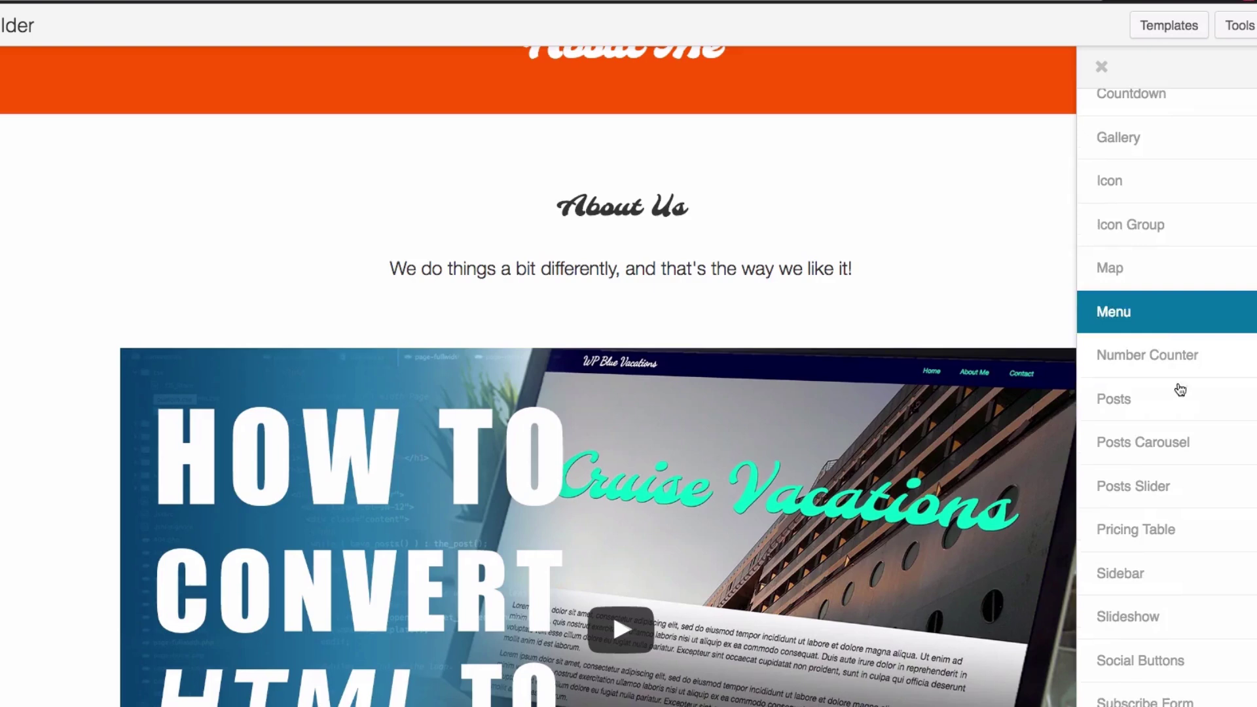
pyautogui.scroll(-2, 1171, 471)
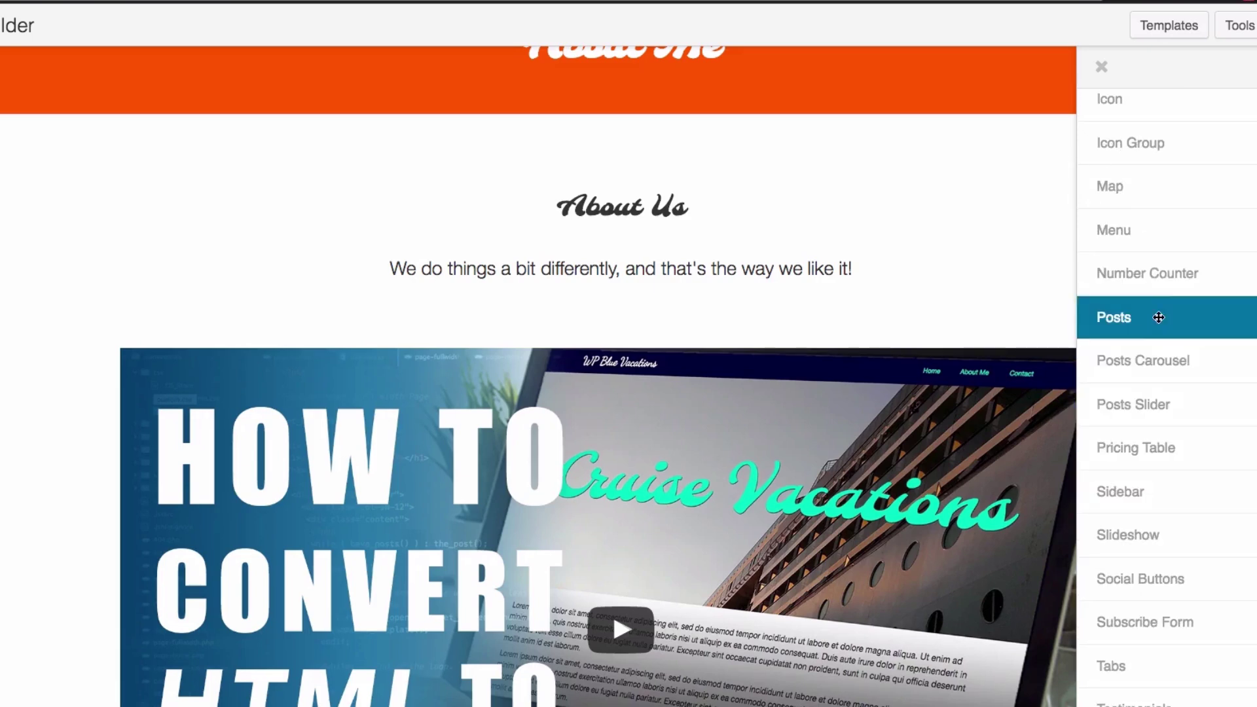
pyautogui.scroll(-2, 1156, 422)
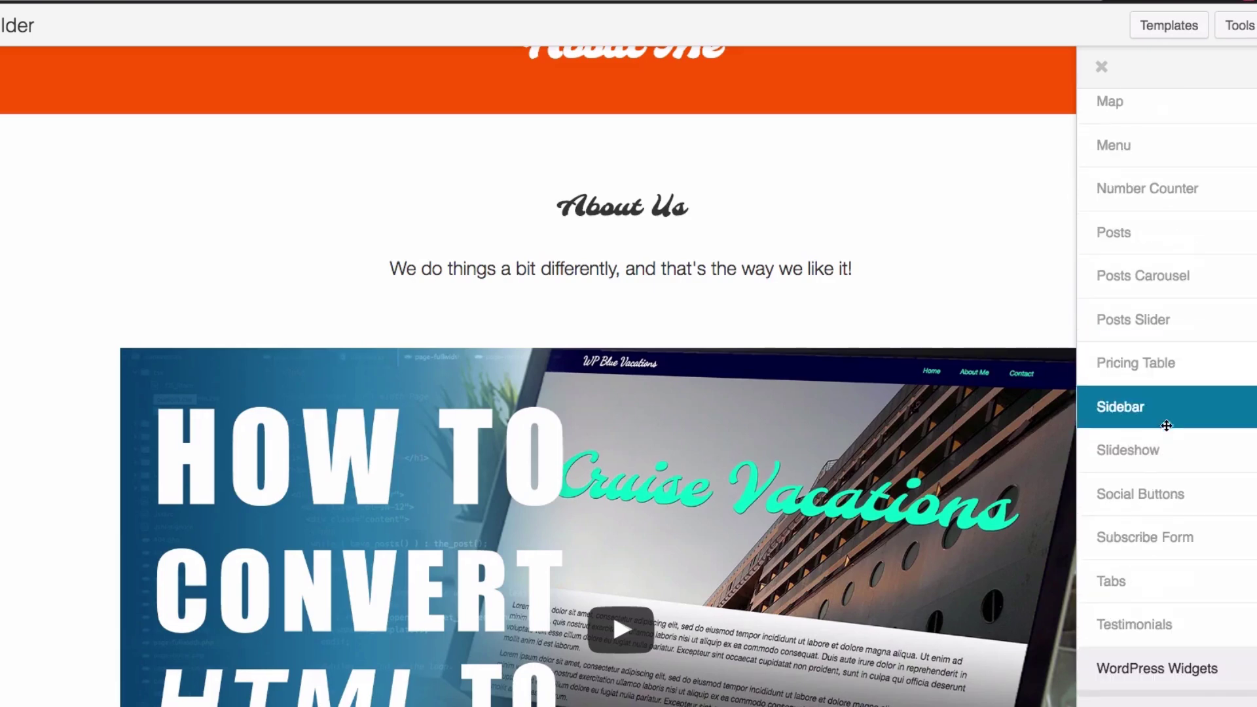
pyautogui.scroll(-2, 1195, 487)
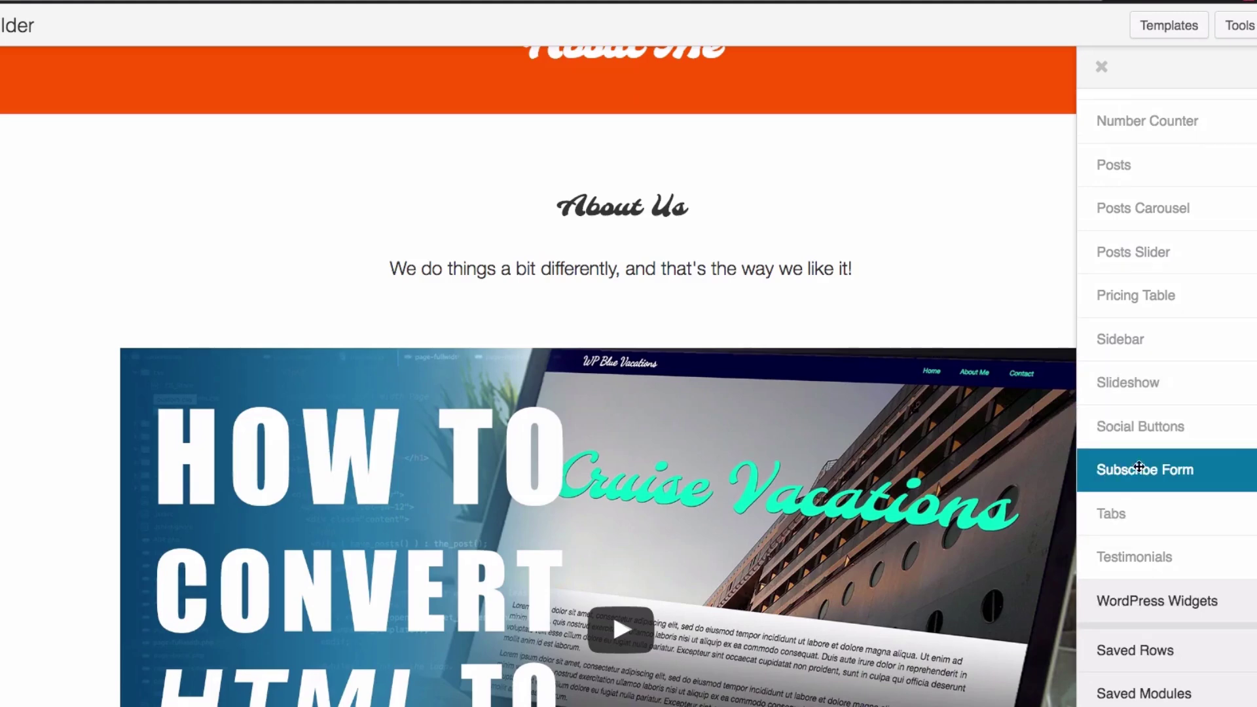
pyautogui.moveTo(1155, 471); pyautogui.dragTo(670, 371)
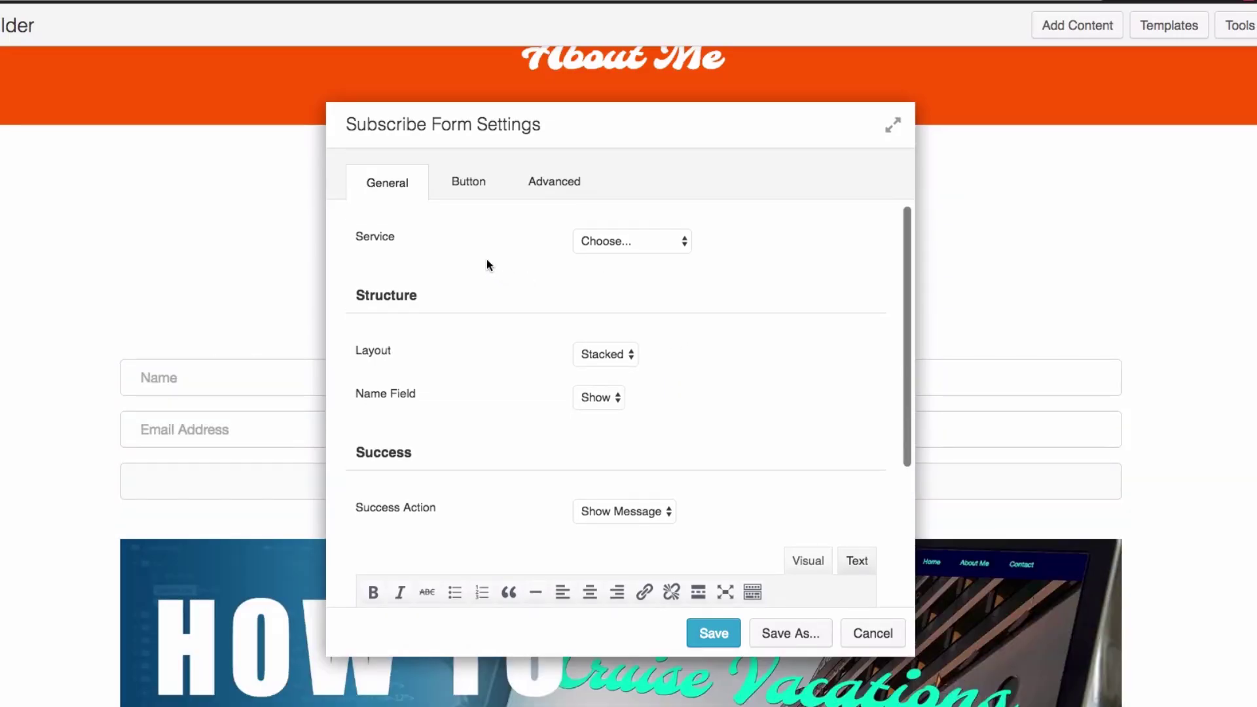
pyautogui.click(584, 251)
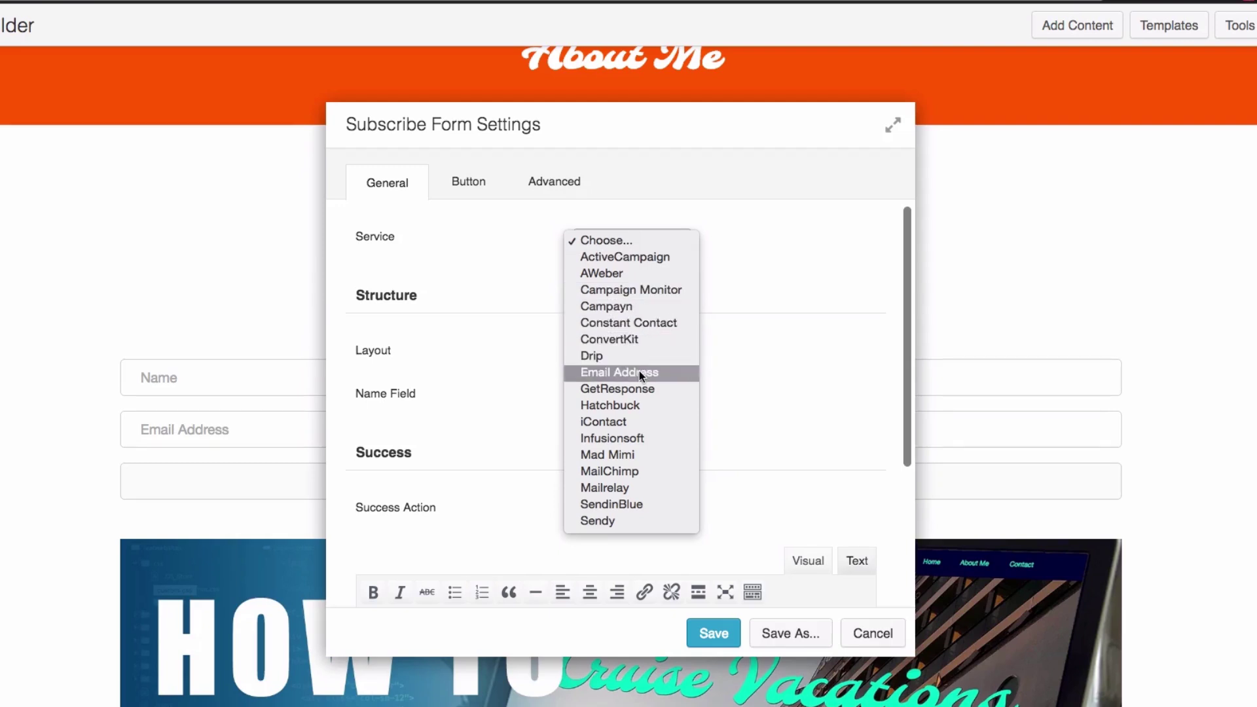
pyautogui.click(662, 372)
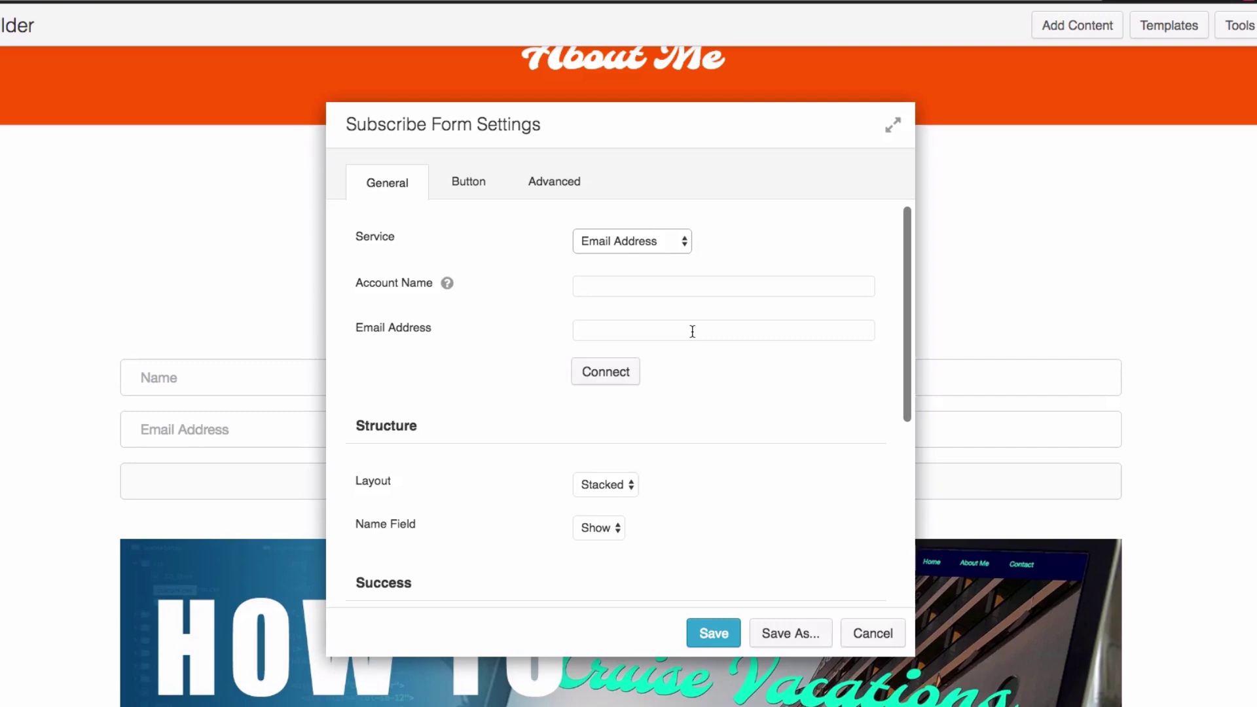
pyautogui.click(670, 237)
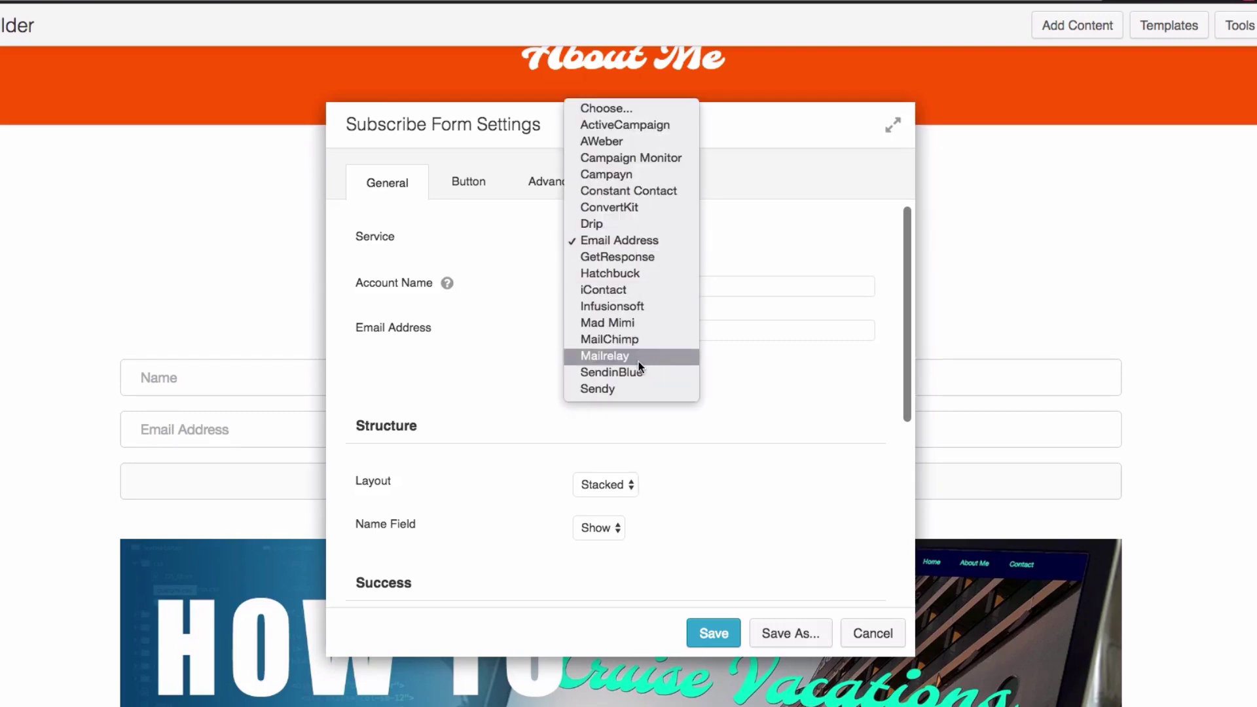
pyautogui.click(648, 339)
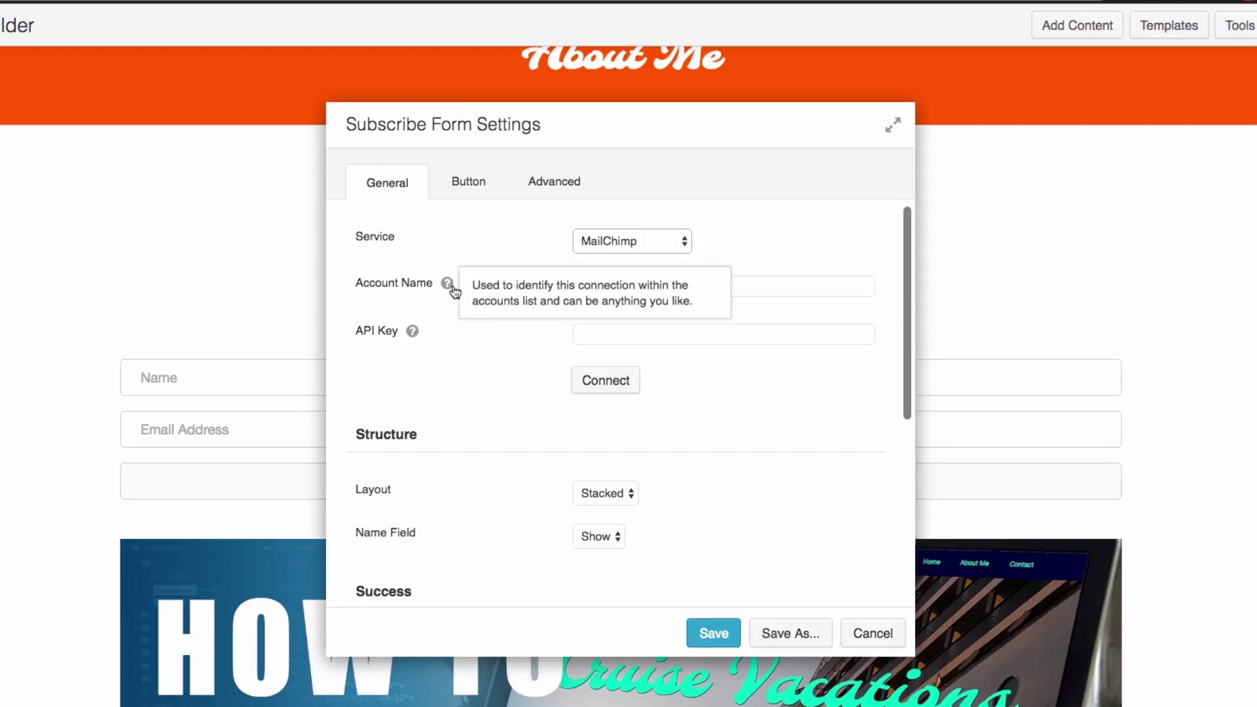
pyautogui.click(606, 288)
pyautogui.click(597, 331)
pyautogui.click(543, 380)
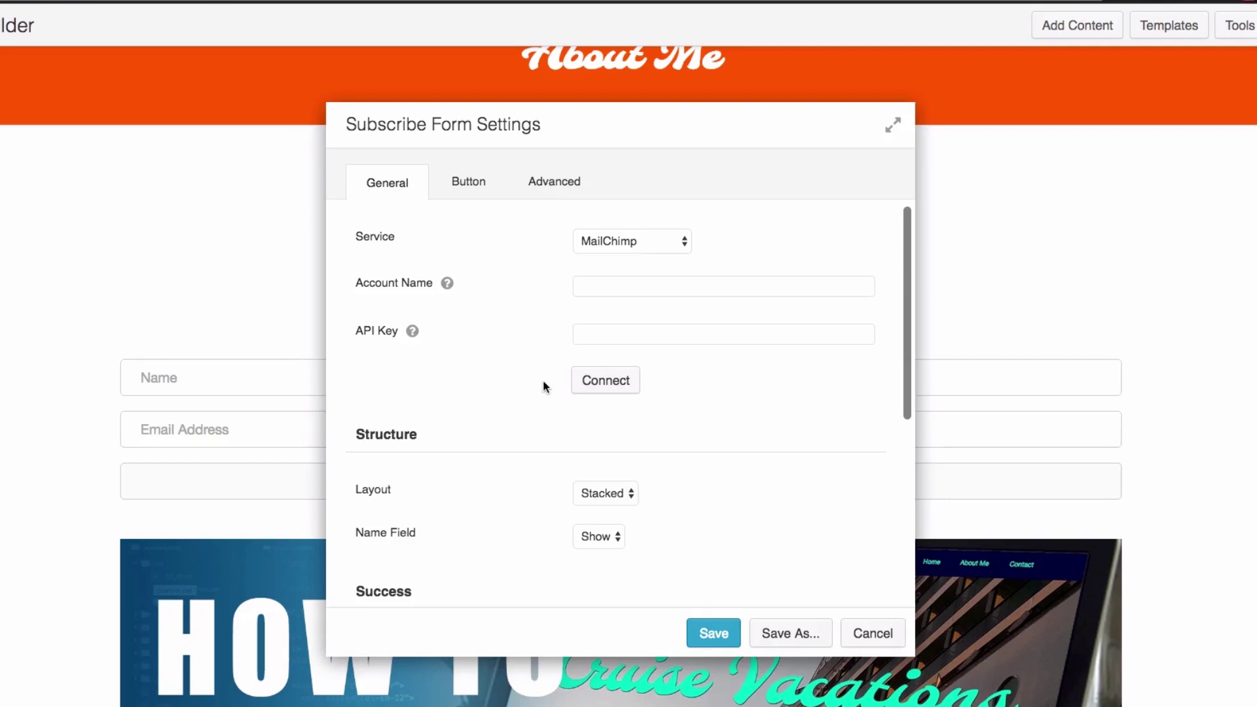
pyautogui.scroll(-4, 541, 378)
pyautogui.scroll(4, 538, 366)
pyautogui.scroll(-10, 669, 379)
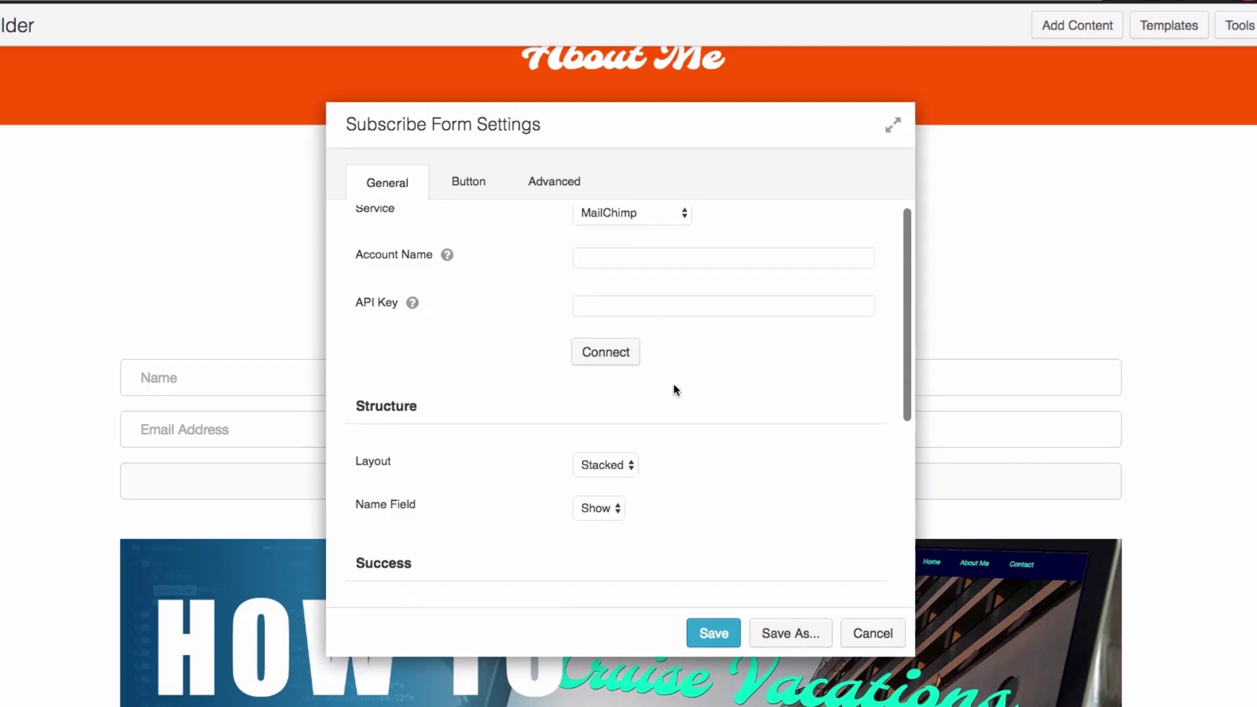
pyautogui.scroll(1, 717, 387)
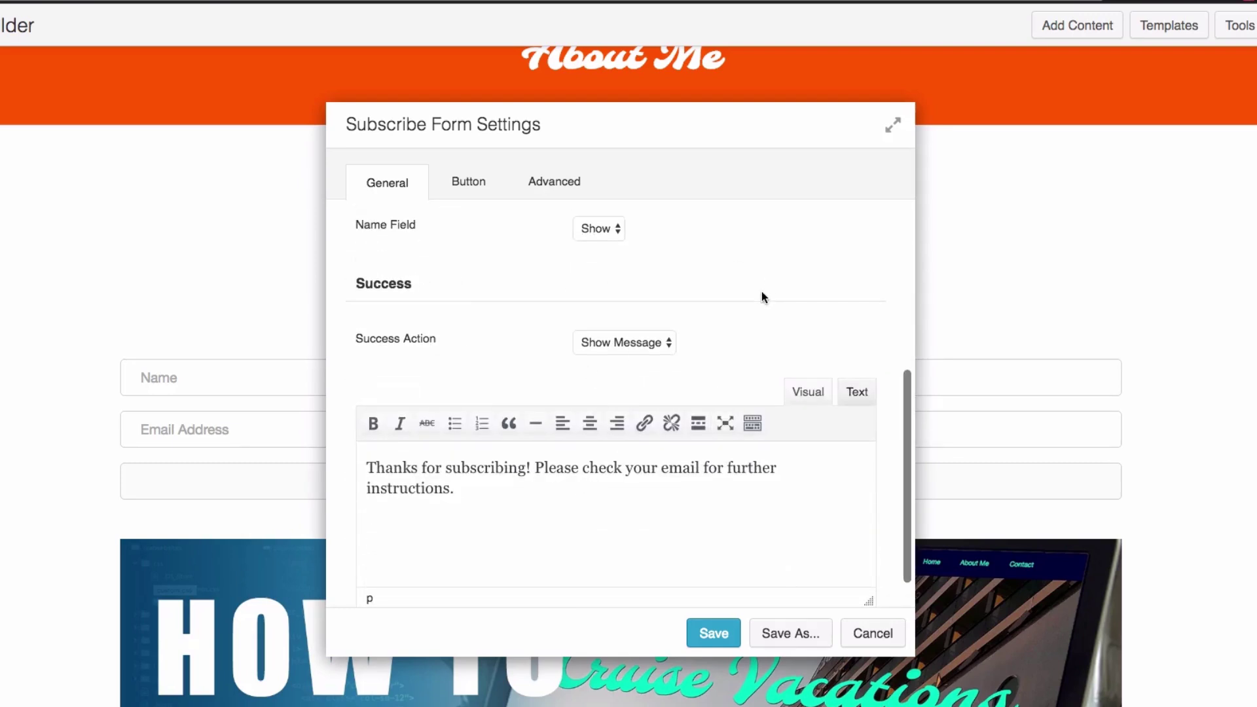
pyautogui.scroll(7, 761, 292)
pyautogui.click(468, 190)
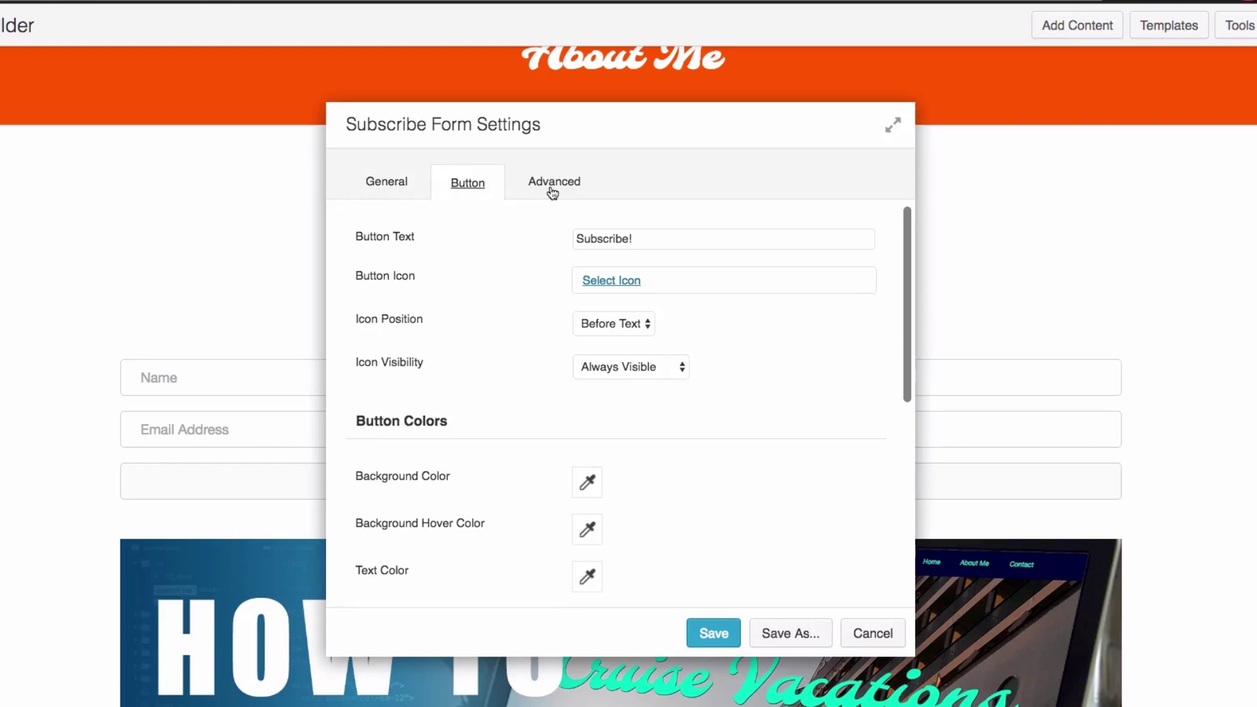
pyautogui.click(551, 191)
pyautogui.click(388, 186)
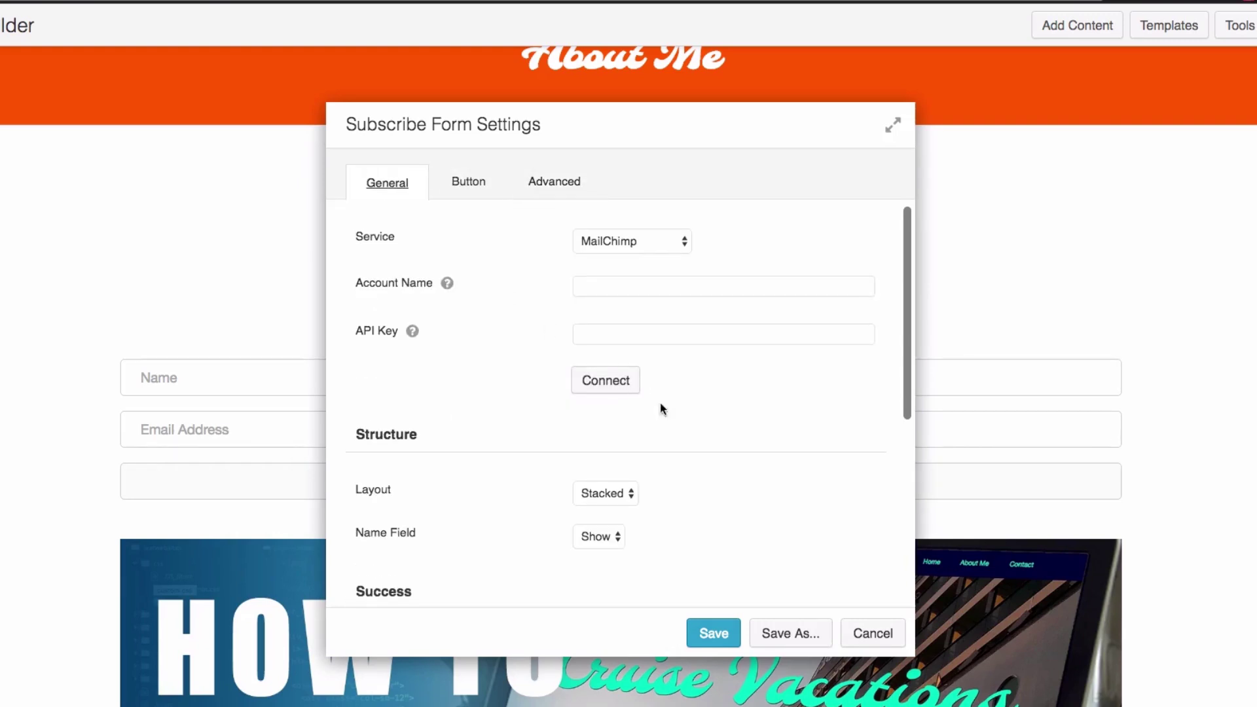
pyautogui.click(864, 633)
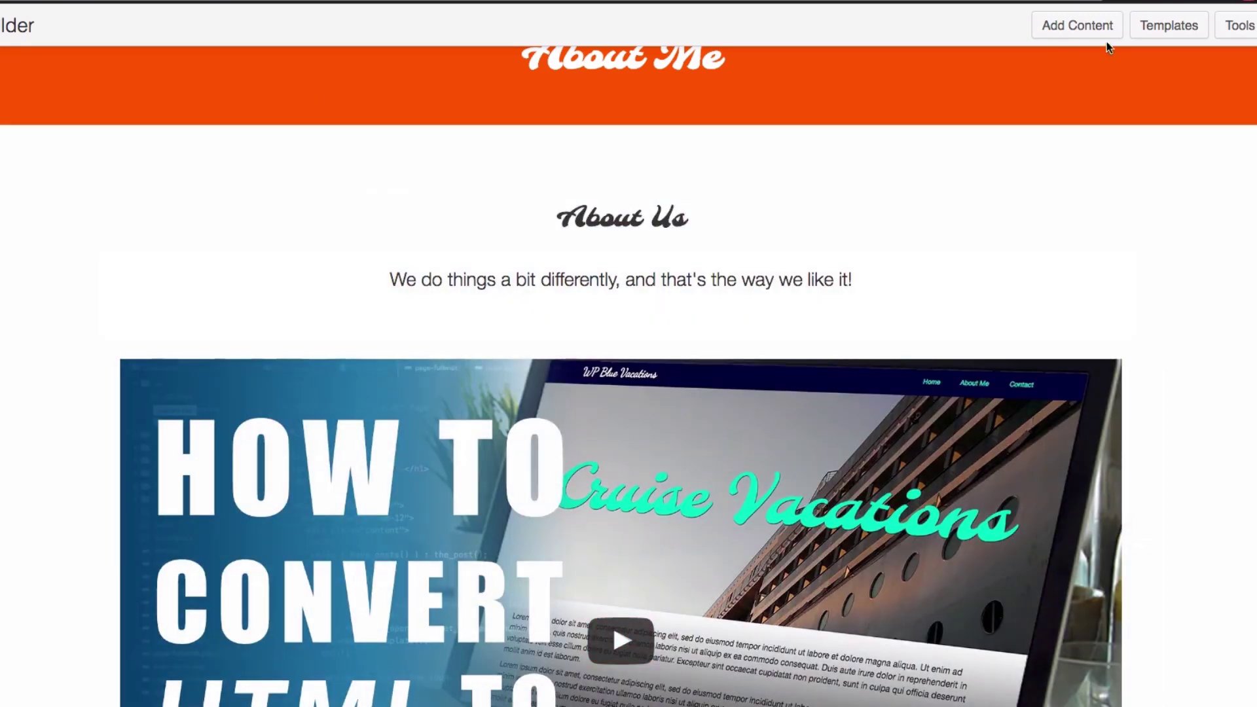
# Step: Reopen Add Content and scroll the module panel back up to Advanced Modules
pyautogui.click(1092, 29)
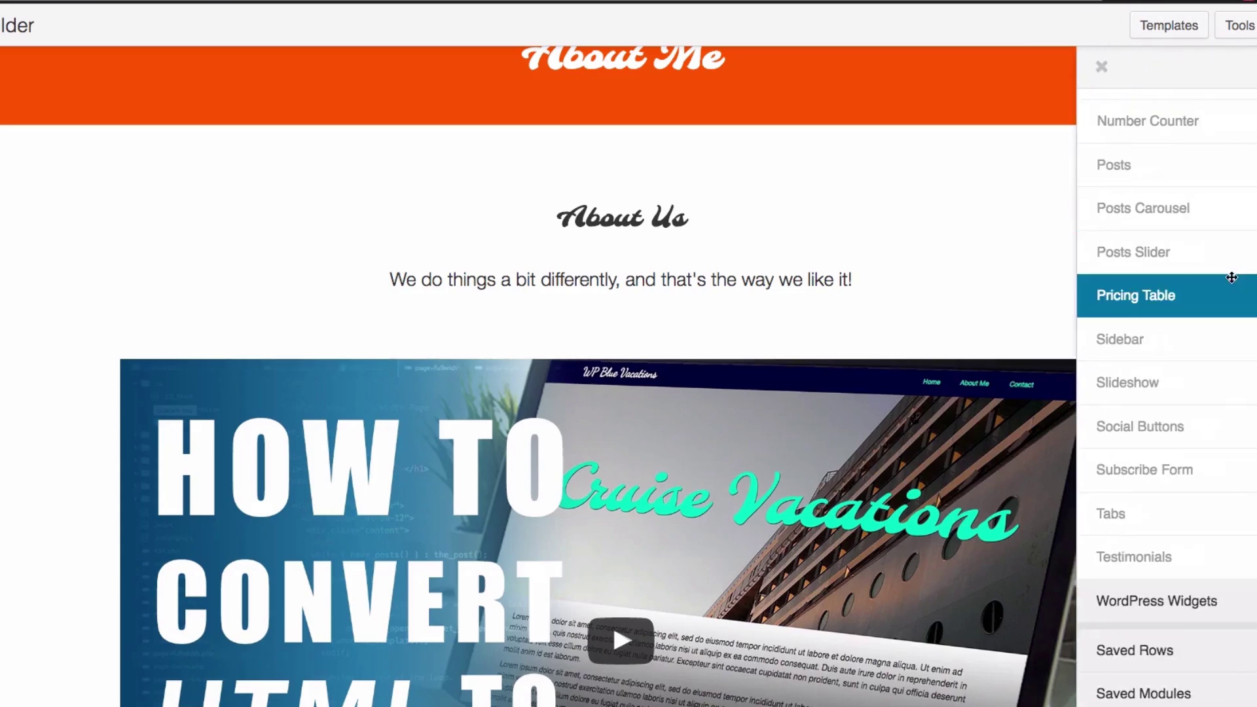
pyautogui.scroll(-4, 1241, 288)
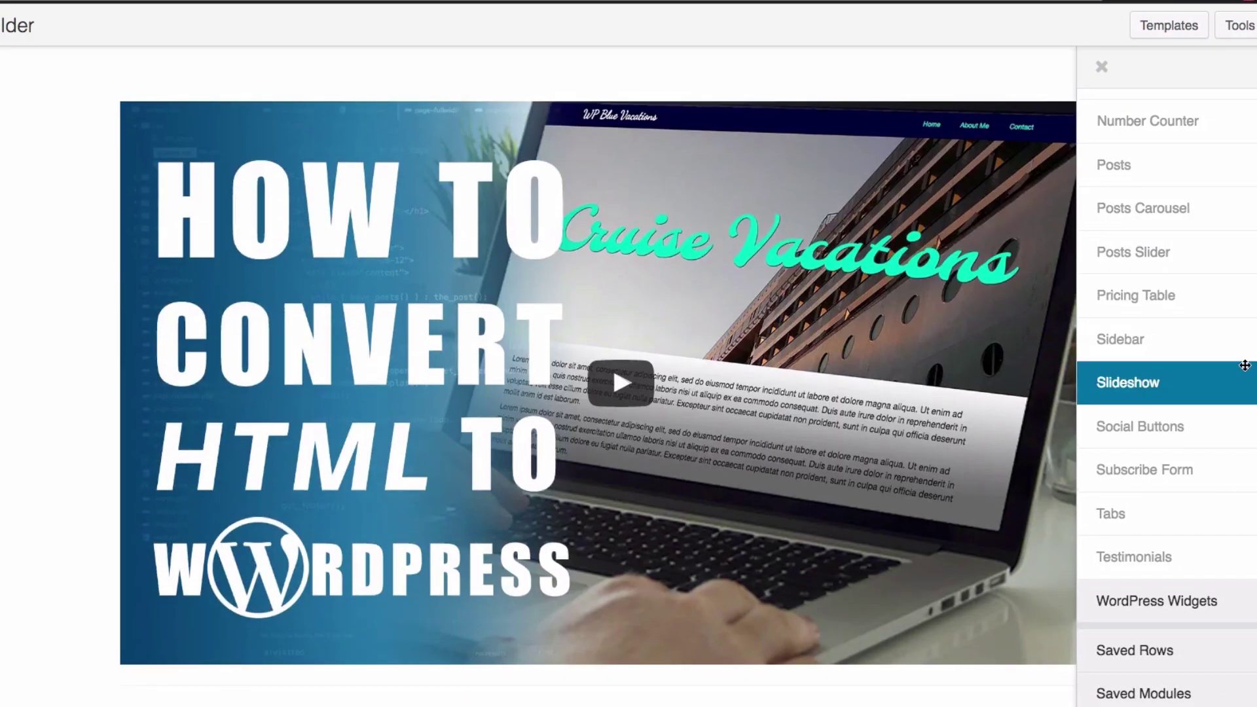
pyautogui.scroll(6, 1246, 478)
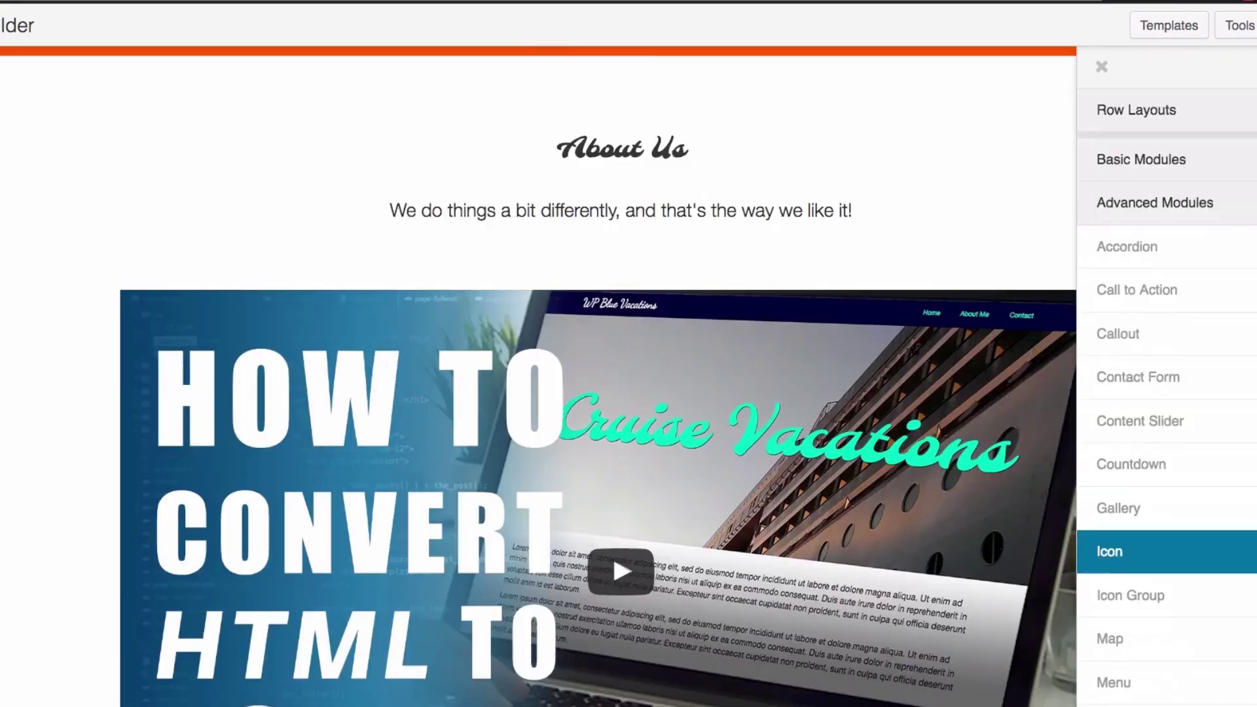
pyautogui.scroll(2, 1254, 480)
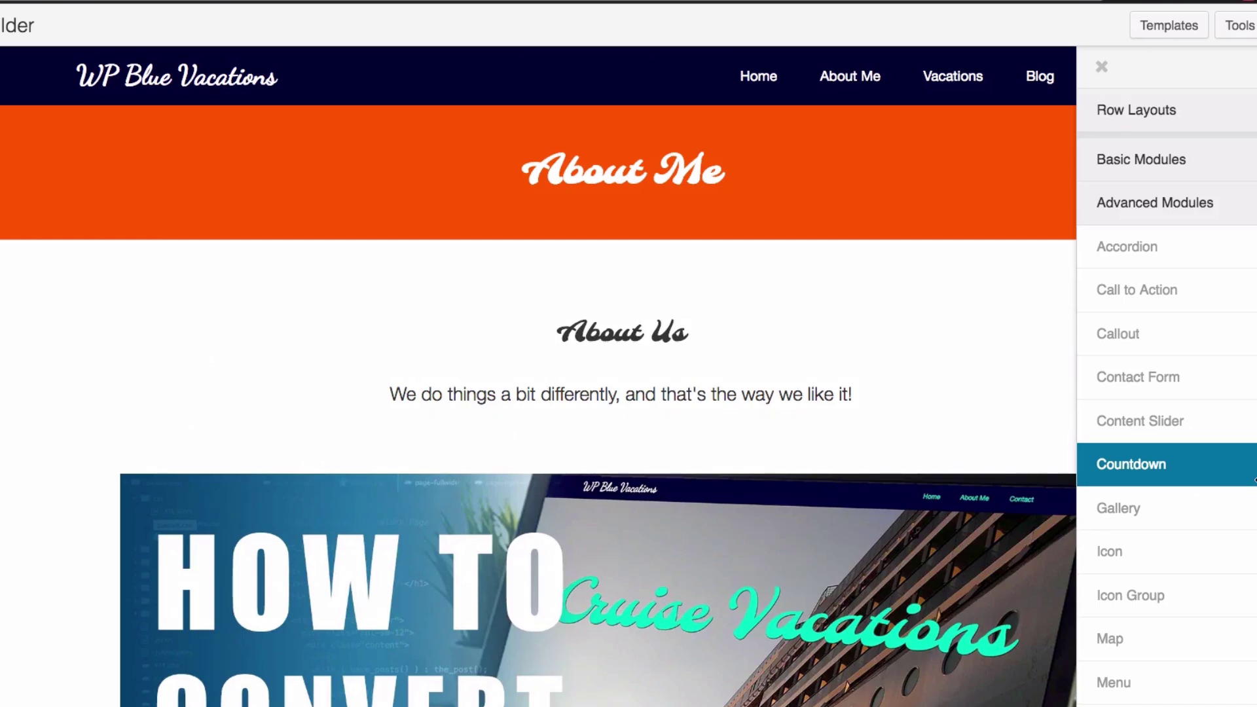